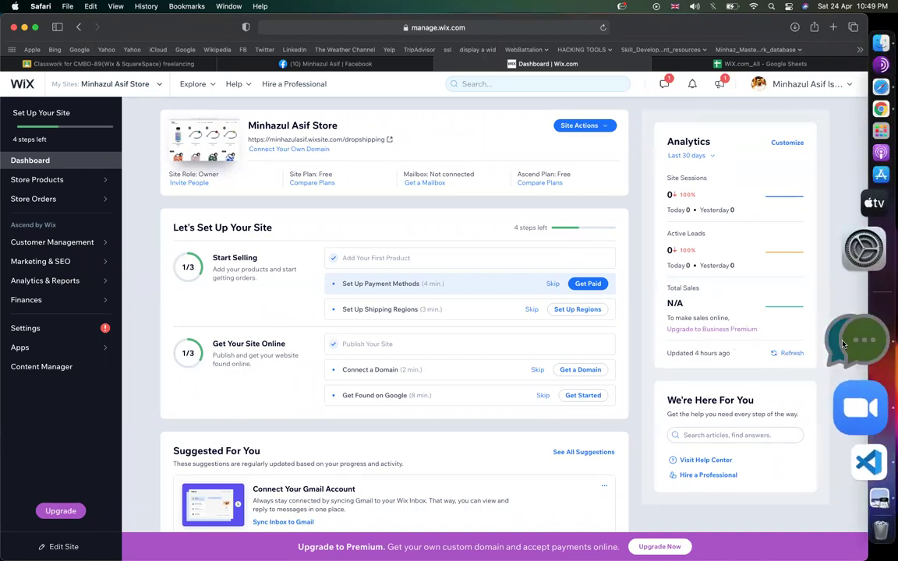
- Quit the All-in-One Messenger app from its Dock icon menu
{"action": "right_click", "coordinate": [843, 344]}
{"action": "left_click", "coordinate": [730, 395]}
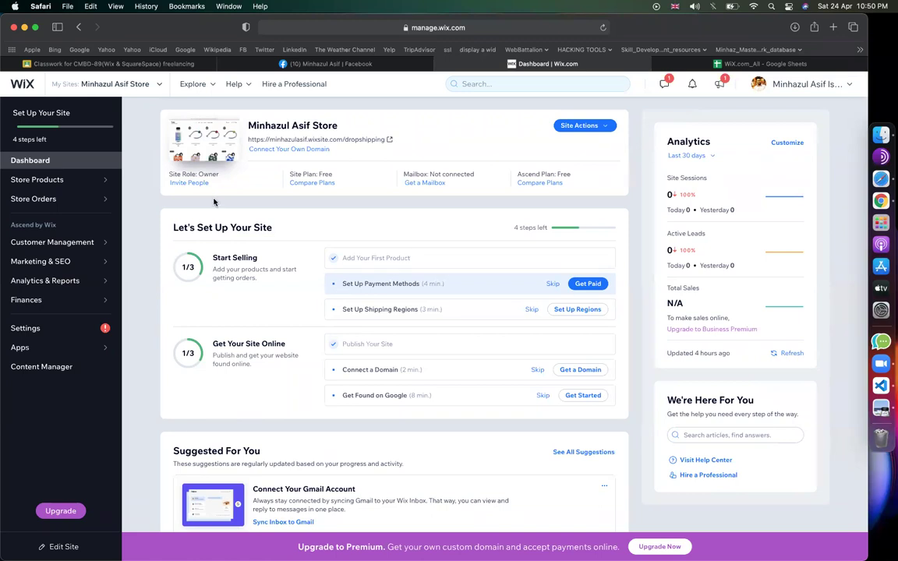
- Load drive.google.com in a new tab, search My Drive for 'lead', then return to Classroom
{"action": "left_click", "coordinate": [832, 28]}
{"action": "type", "text": "drive.google.com"}
{"action": "key", "text": "Return"}
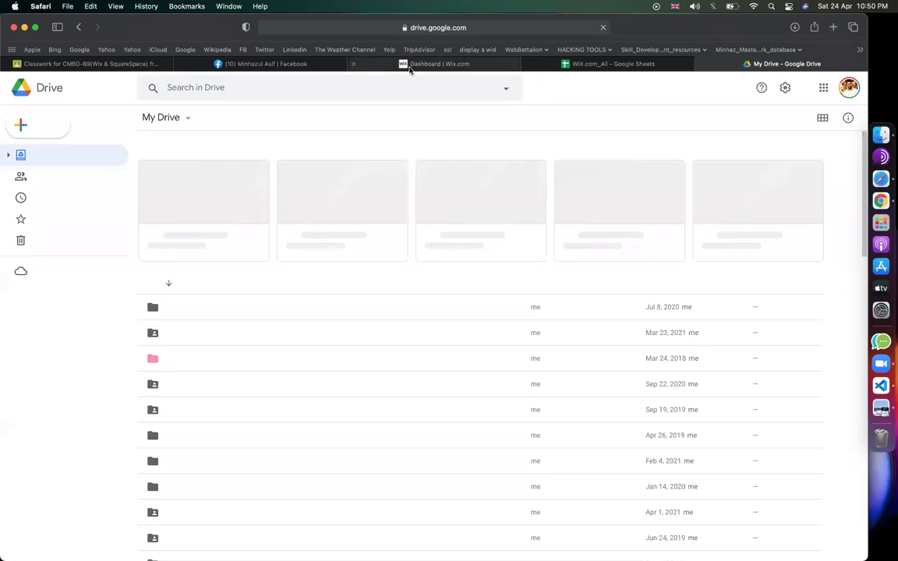
{"action": "left_click", "coordinate": [409, 86]}
{"action": "type", "text": "lead"}
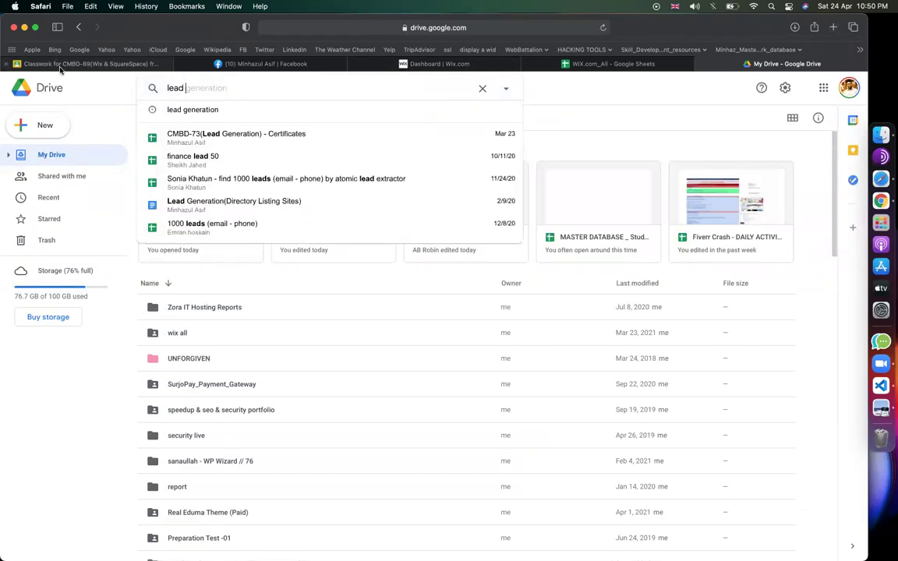
{"action": "left_click", "coordinate": [60, 65]}
- Open the CMBD-73 Lead Generation class's Classwork list
{"action": "left_click", "coordinate": [19, 88]}
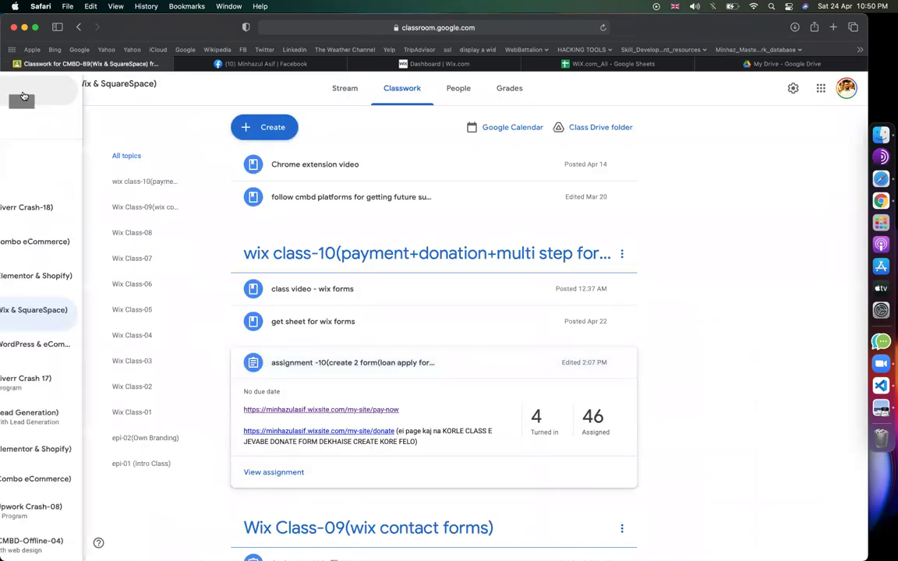
{"action": "scroll", "coordinate": [89, 430], "scroll_direction": "down", "scroll_amount": 10}
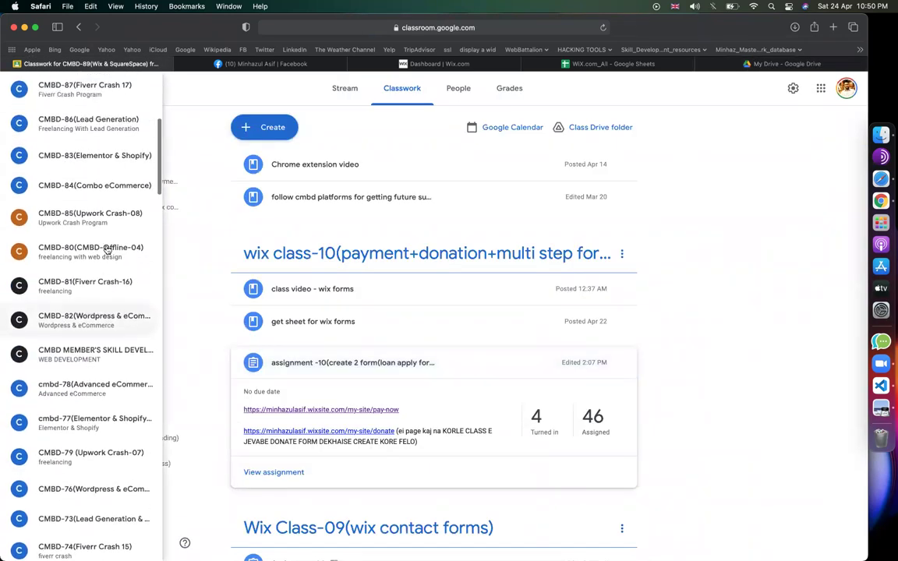
{"action": "left_click", "coordinate": [86, 352]}
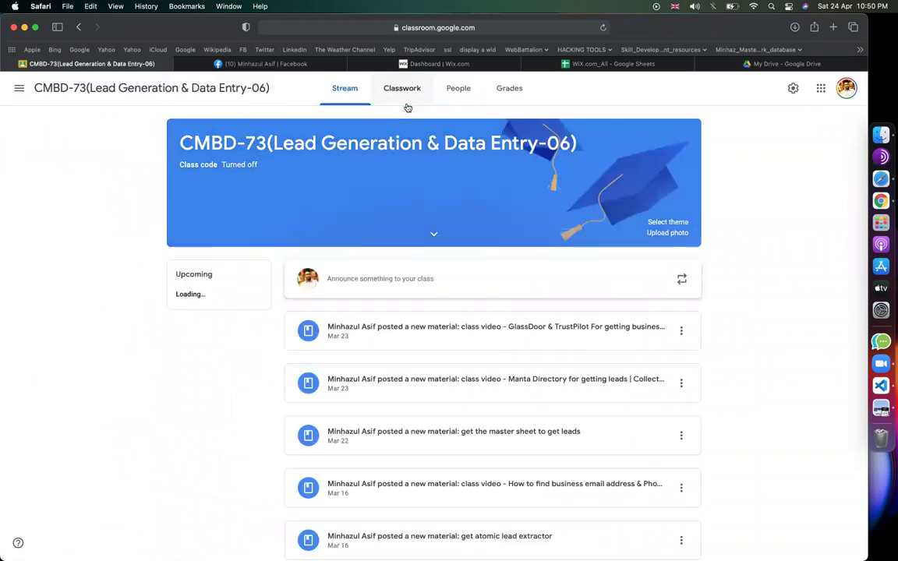
{"action": "left_click", "coordinate": [404, 101]}
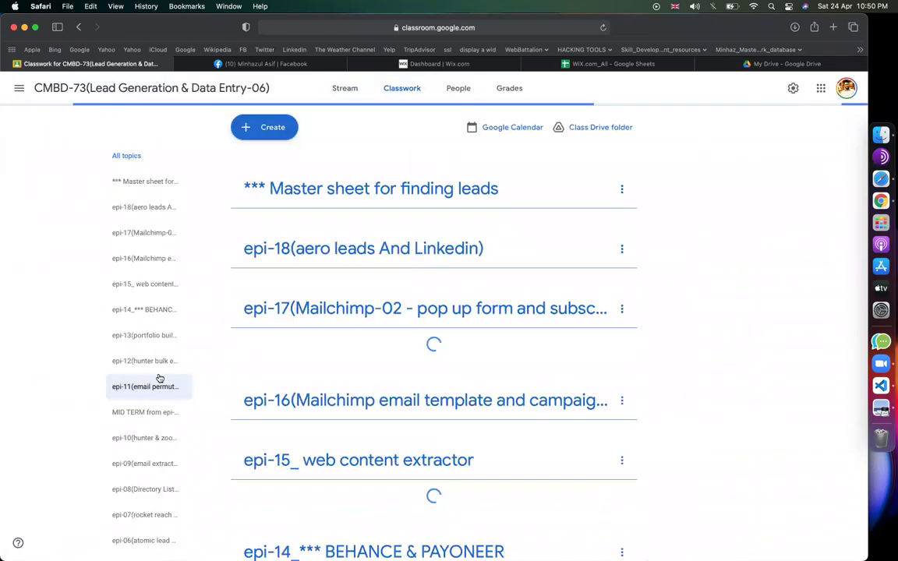
- Expand 'assignment - skrapp.io', view the 13 graded submissions, and open a student's 4th Assignment sheet
{"action": "scroll", "coordinate": [161, 377], "scroll_direction": "down", "scroll_amount": 10}
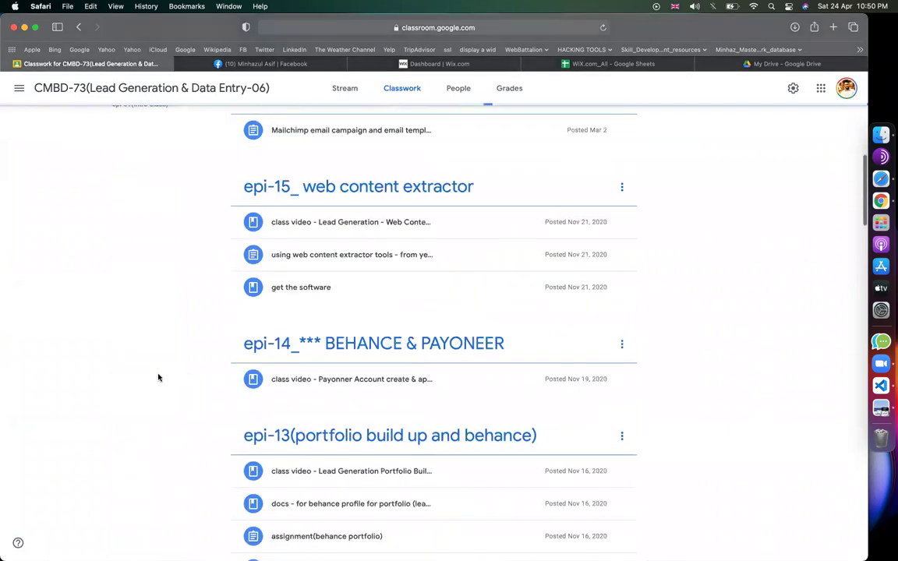
{"action": "scroll", "coordinate": [481, 372], "scroll_direction": "down", "scroll_amount": 15}
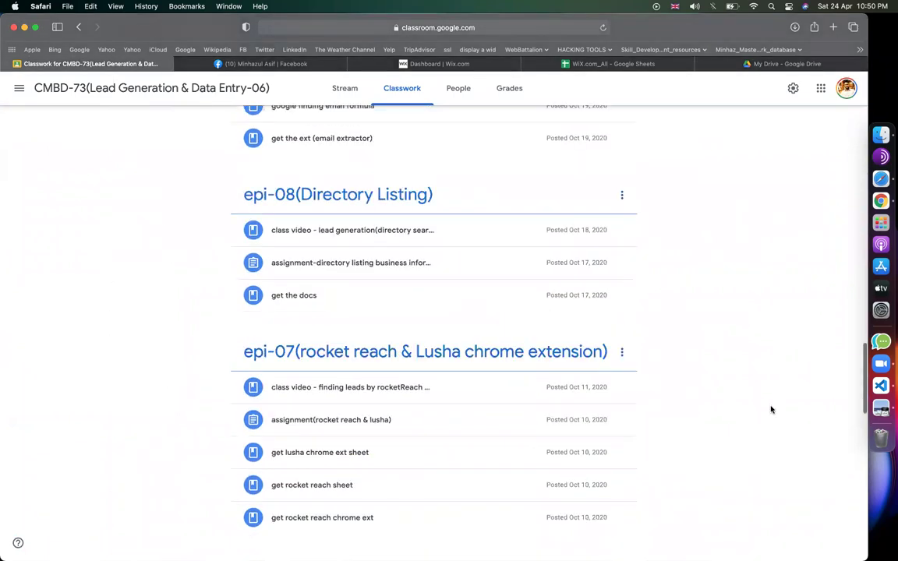
{"action": "scroll", "coordinate": [771, 409], "scroll_direction": "down", "scroll_amount": 5}
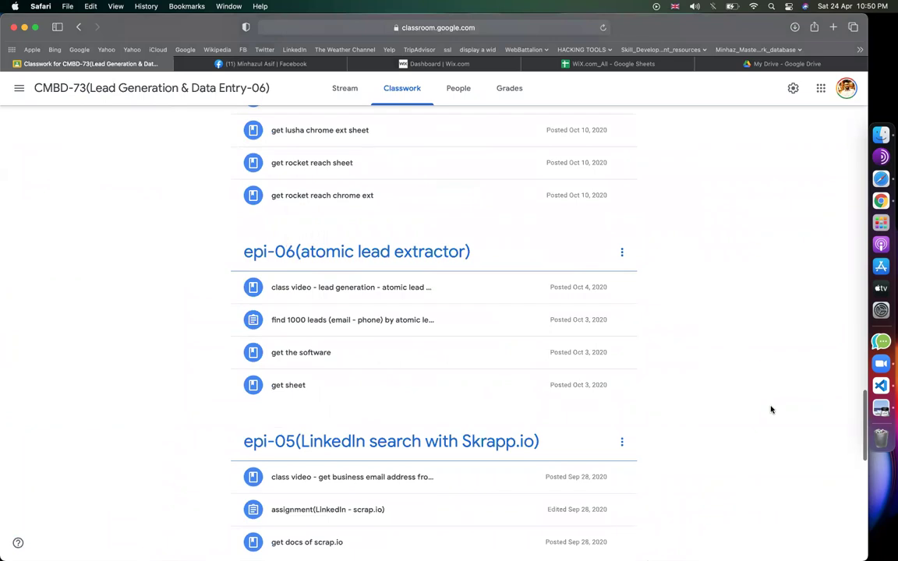
{"action": "scroll", "coordinate": [769, 409], "scroll_direction": "down", "scroll_amount": 7}
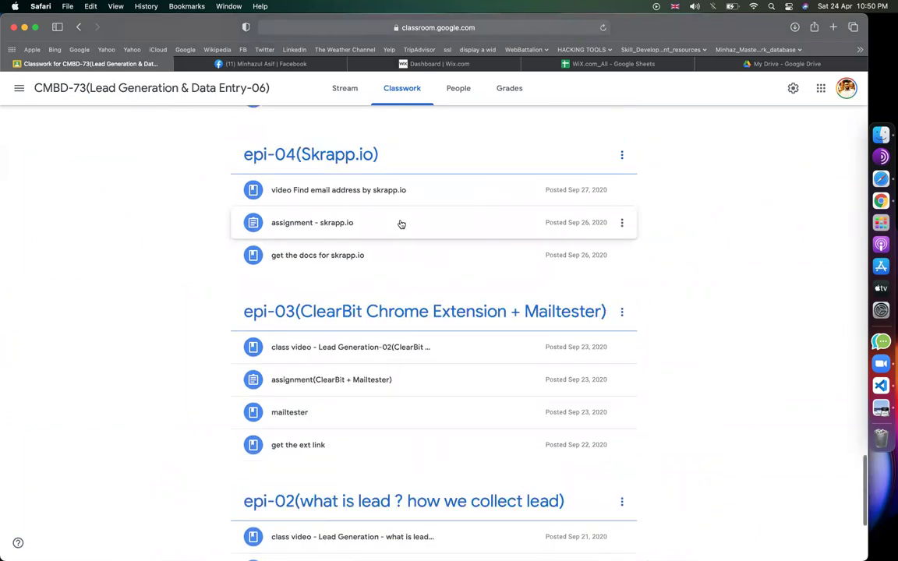
{"action": "left_click", "coordinate": [401, 223]}
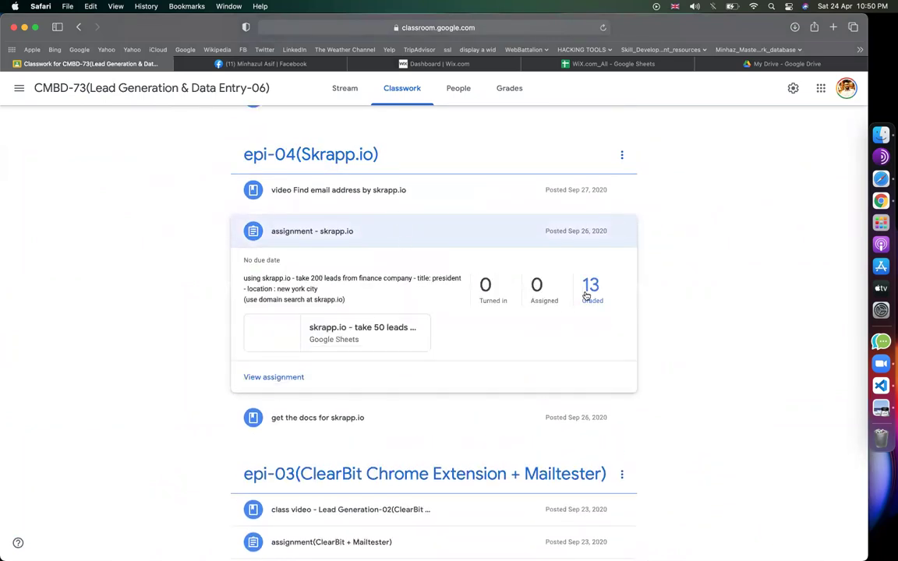
{"action": "left_click", "coordinate": [590, 290]}
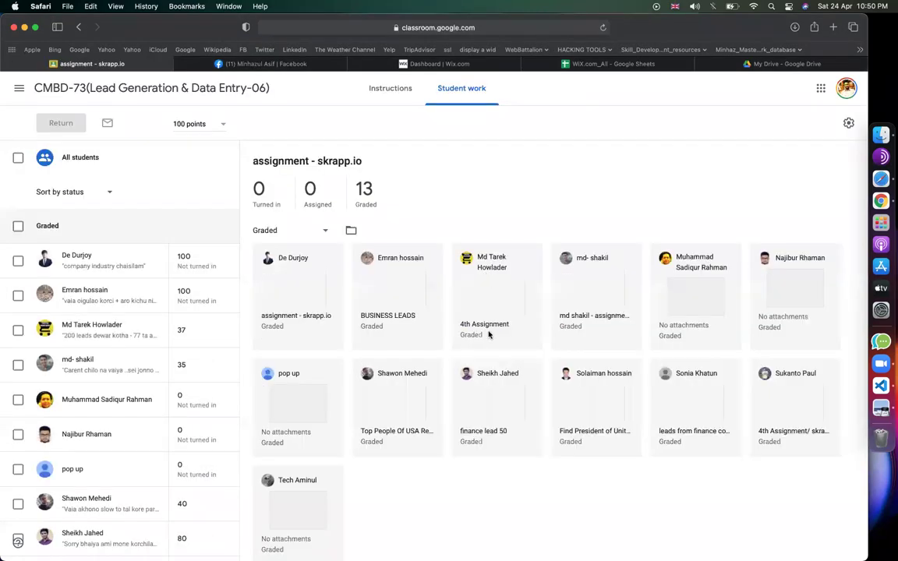
{"action": "left_click", "coordinate": [482, 325]}
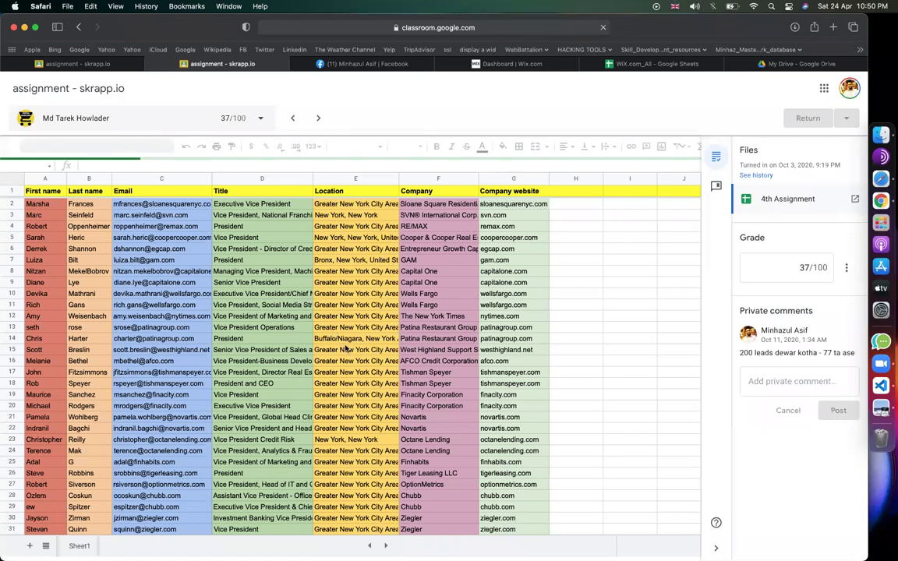
{"action": "left_click", "coordinate": [346, 349]}
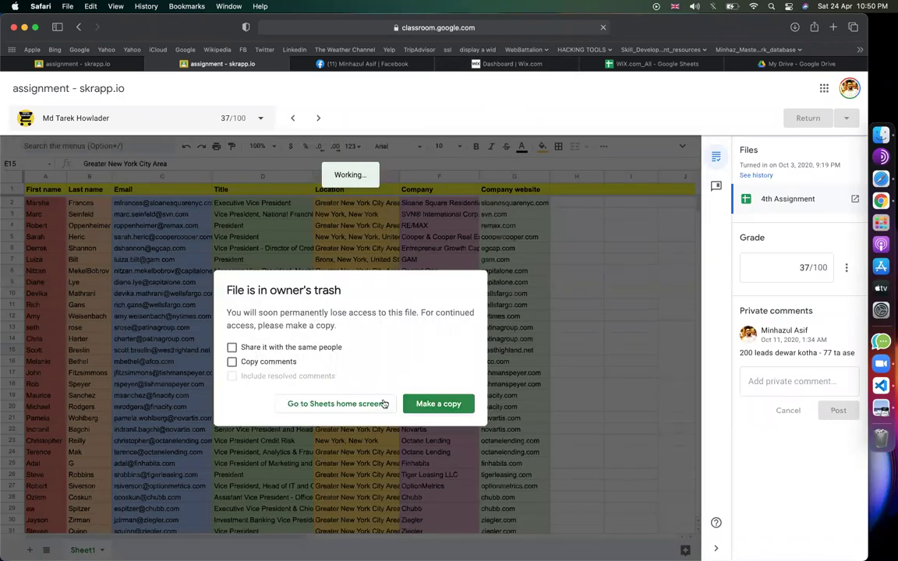
{"action": "left_click", "coordinate": [462, 404]}
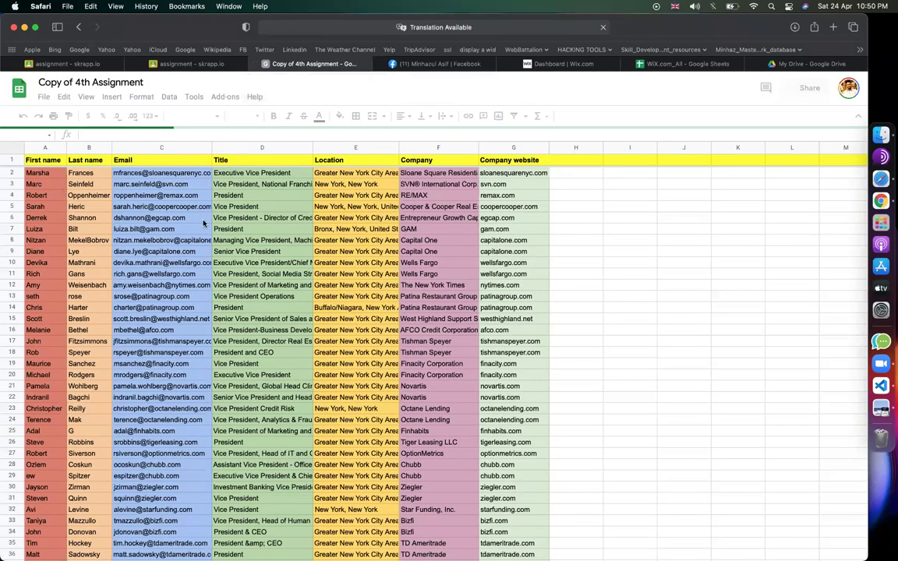
{"action": "scroll", "coordinate": [415, 303], "scroll_direction": "down", "scroll_amount": 5}
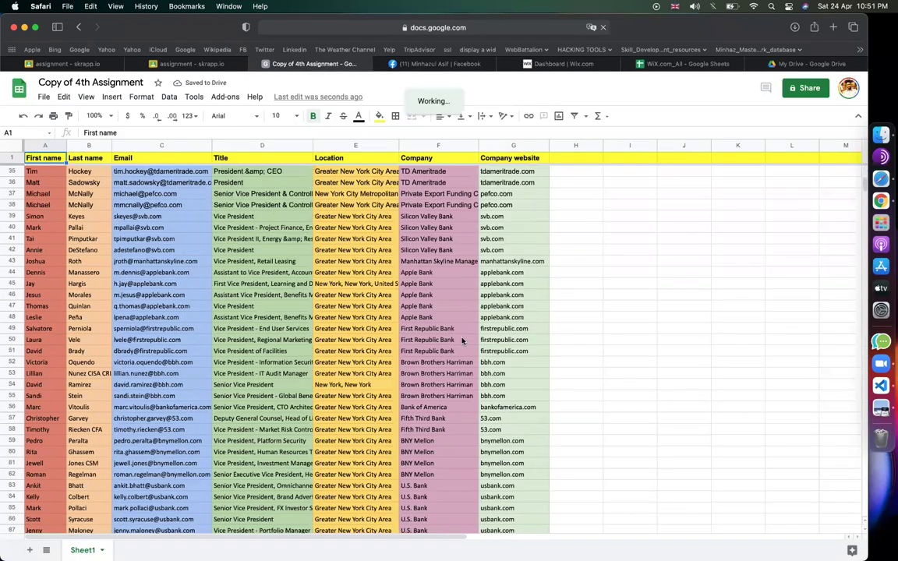
{"action": "left_click", "coordinate": [35, 171]}
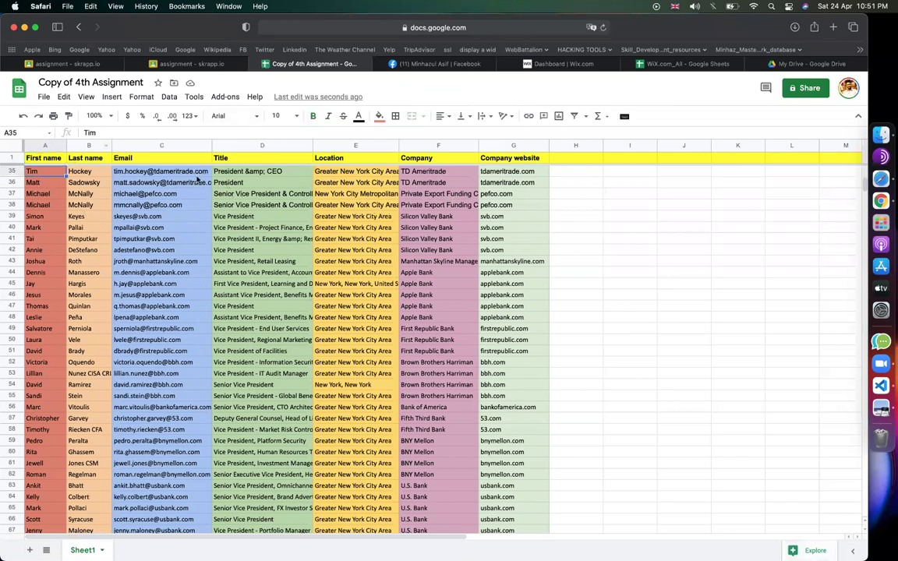
{"action": "key", "text": "Right"}
{"action": "key", "text": "Right"}
{"action": "key", "text": "Right"}
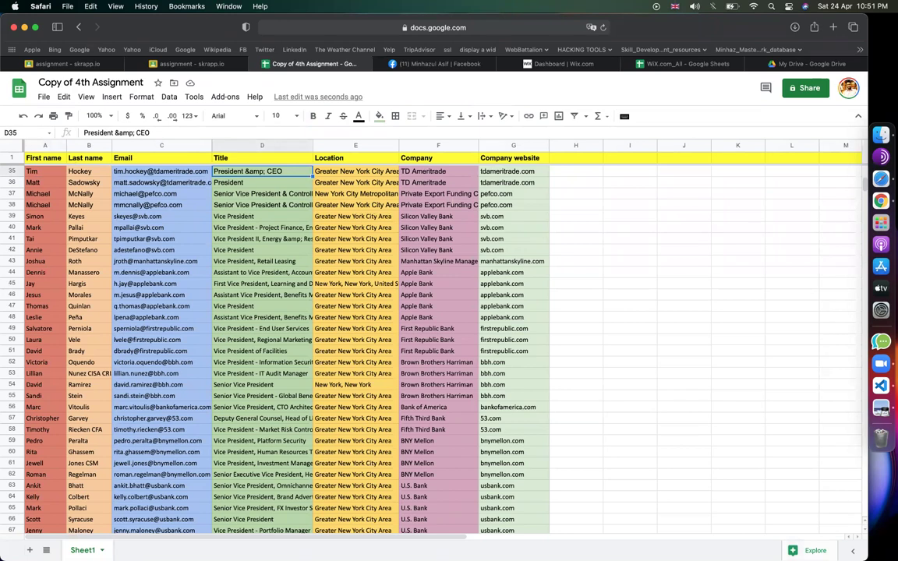
{"action": "key", "text": "Right"}
{"action": "key", "text": "Right"}
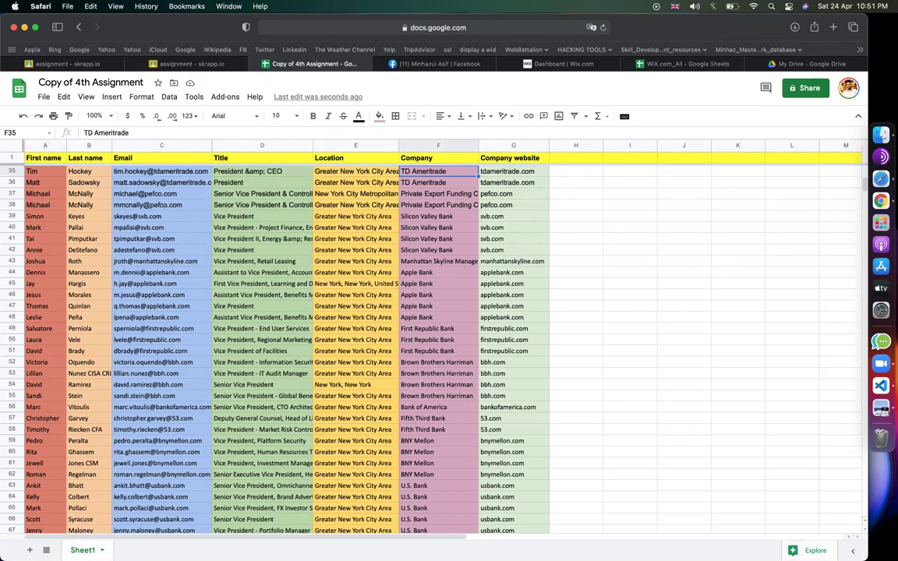
{"action": "key", "text": "Right"}
{"action": "key", "text": "Left"}
{"action": "key", "text": "Left"}
{"action": "key", "text": "Left"}
{"action": "key", "text": "Left"}
{"action": "key", "text": "Left"}
{"action": "key", "text": "Left"}
{"action": "key", "text": "Right"}
{"action": "key", "text": "Right"}
{"action": "key", "text": "Right"}
{"action": "key", "text": "Right"}
{"action": "key", "text": "Right"}
{"action": "left_click", "coordinate": [575, 170]}
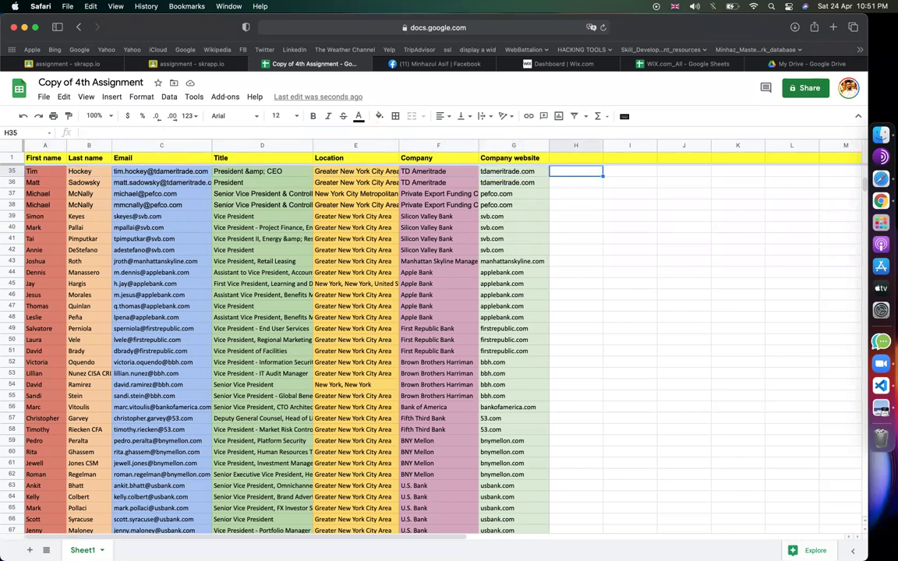
{"action": "scroll", "coordinate": [163, 282], "scroll_direction": "up", "scroll_amount": 10}
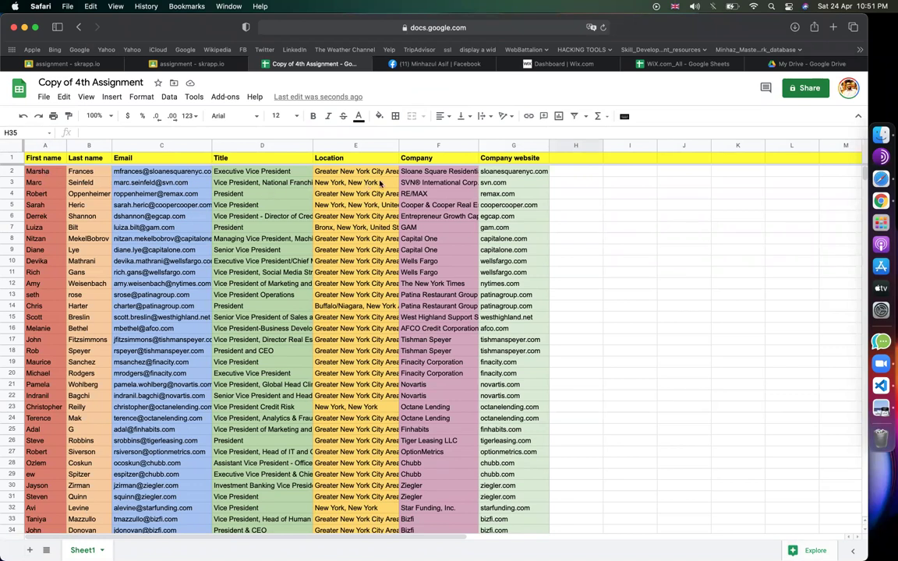
{"action": "scroll", "coordinate": [166, 290], "scroll_direction": "down", "scroll_amount": 10}
{"action": "scroll", "coordinate": [166, 290], "scroll_direction": "up", "scroll_amount": 10}
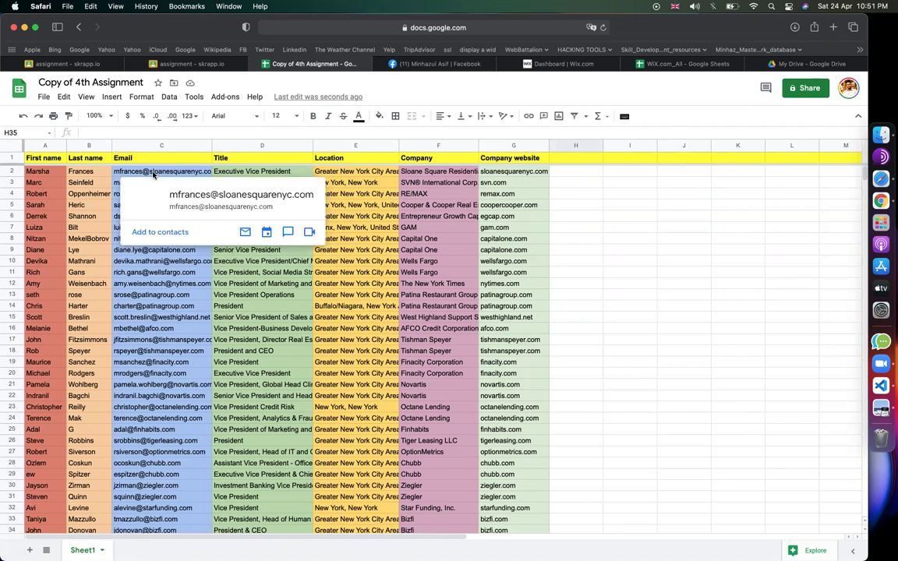
{"action": "left_click", "coordinate": [150, 171]}
{"action": "left_click", "coordinate": [149, 216]}
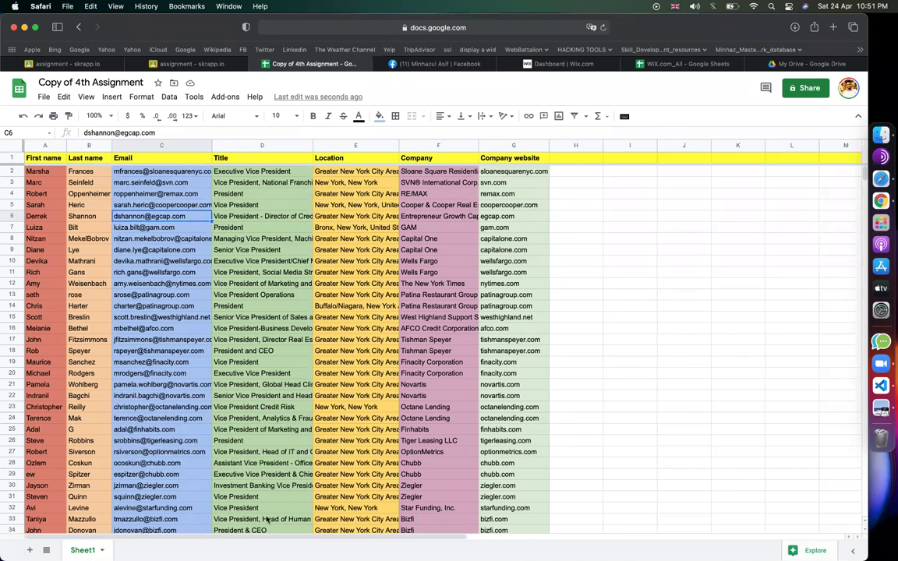
{"action": "left_click_drag", "start_coordinate": [155, 171], "coordinate": [160, 427]}
{"action": "left_click", "coordinate": [277, 387]}
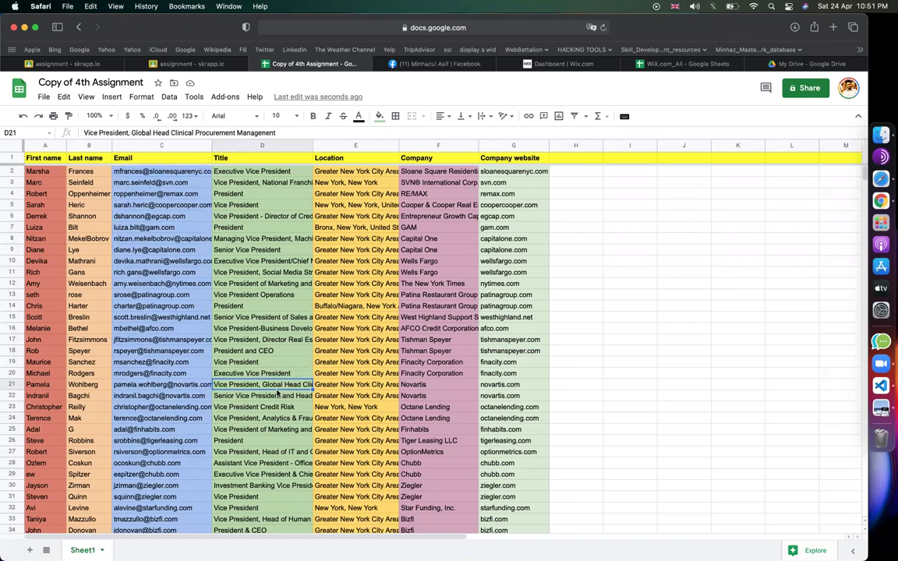
{"action": "left_click", "coordinate": [611, 327]}
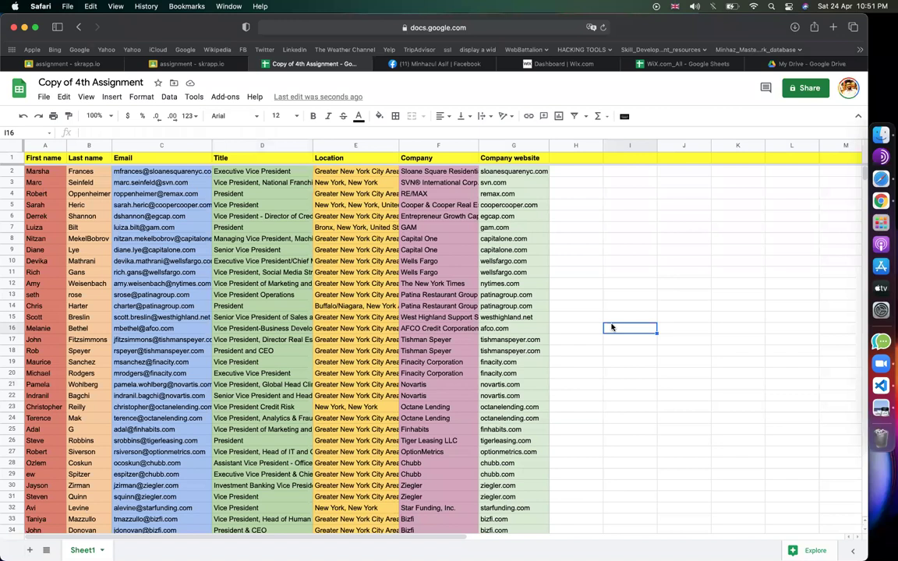
{"action": "mouse_move", "coordinate": [180, 239]}
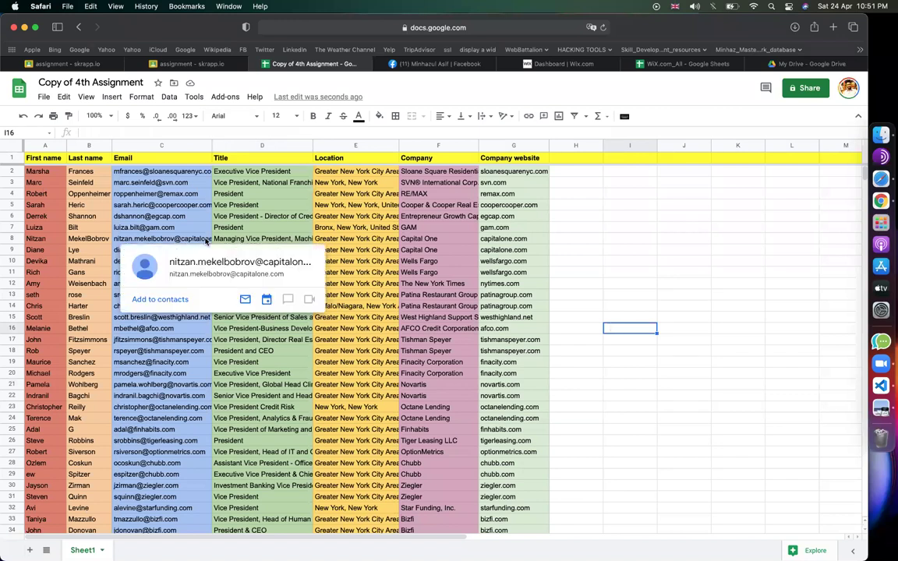
{"action": "left_click", "coordinate": [653, 294]}
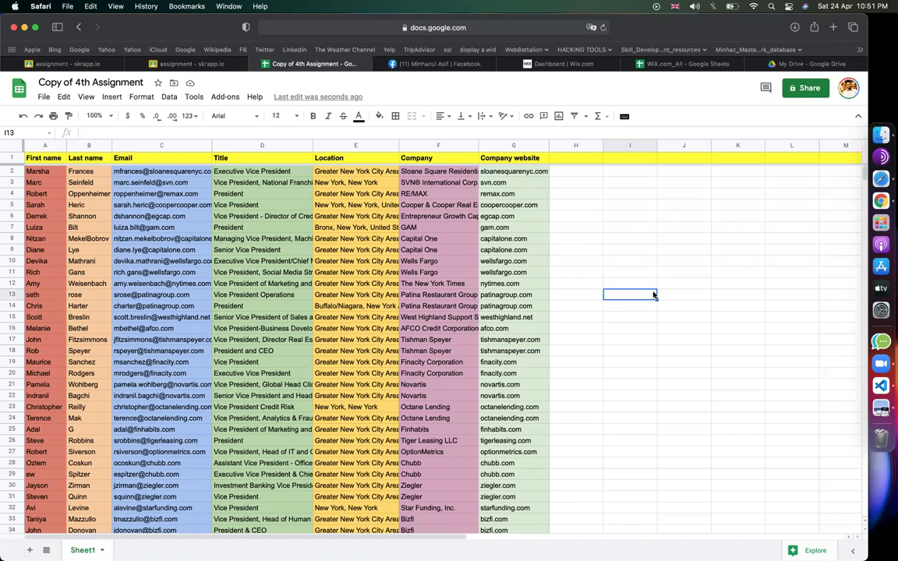
{"action": "left_click", "coordinate": [596, 273]}
{"action": "scroll", "coordinate": [180, 262], "scroll_direction": "down", "scroll_amount": 10}
{"action": "scroll", "coordinate": [180, 262], "scroll_direction": "up", "scroll_amount": 2}
{"action": "scroll", "coordinate": [180, 262], "scroll_direction": "down", "scroll_amount": 8}
{"action": "scroll", "coordinate": [180, 262], "scroll_direction": "up", "scroll_amount": 13}
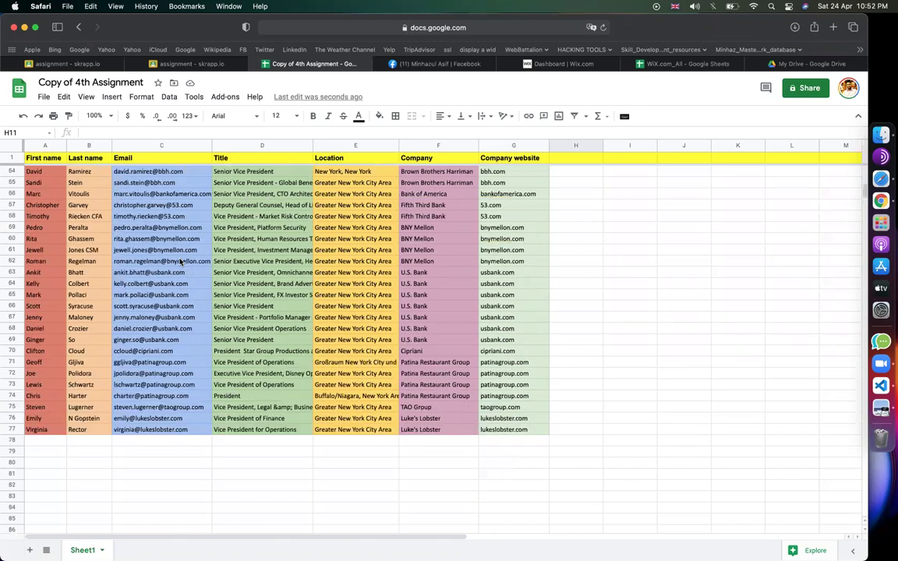
{"action": "scroll", "coordinate": [180, 262], "scroll_direction": "up", "scroll_amount": 7}
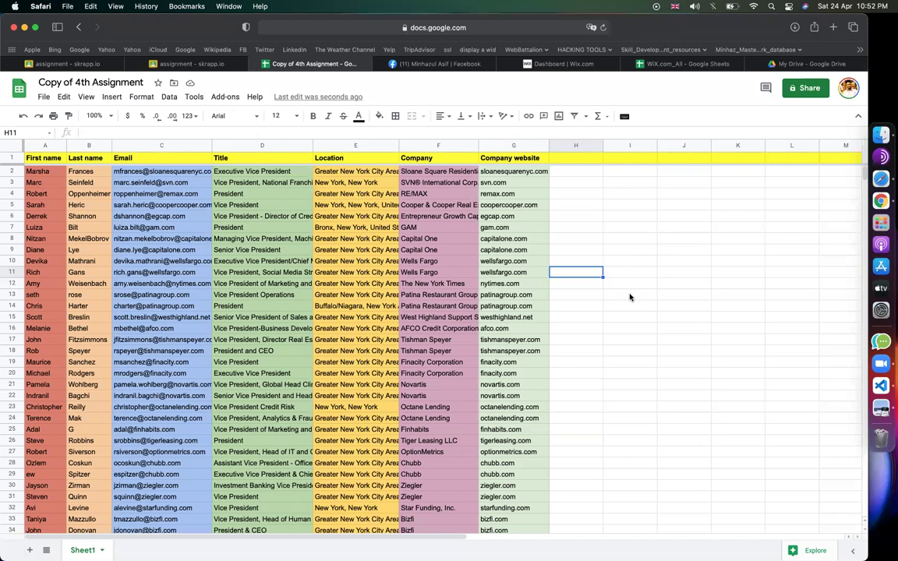
- Read cell B5 of the WiX.com_All Email Marketing sheet, then return to the Wix dashboard
{"action": "left_click", "coordinate": [545, 64]}
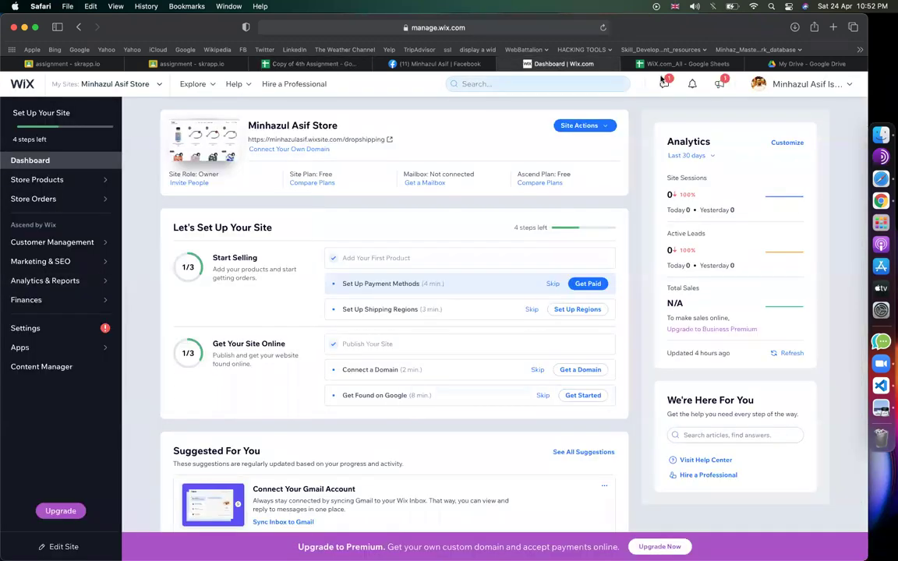
{"action": "left_click", "coordinate": [670, 64]}
{"action": "scroll", "coordinate": [466, 375], "scroll_direction": "up", "scroll_amount": 5}
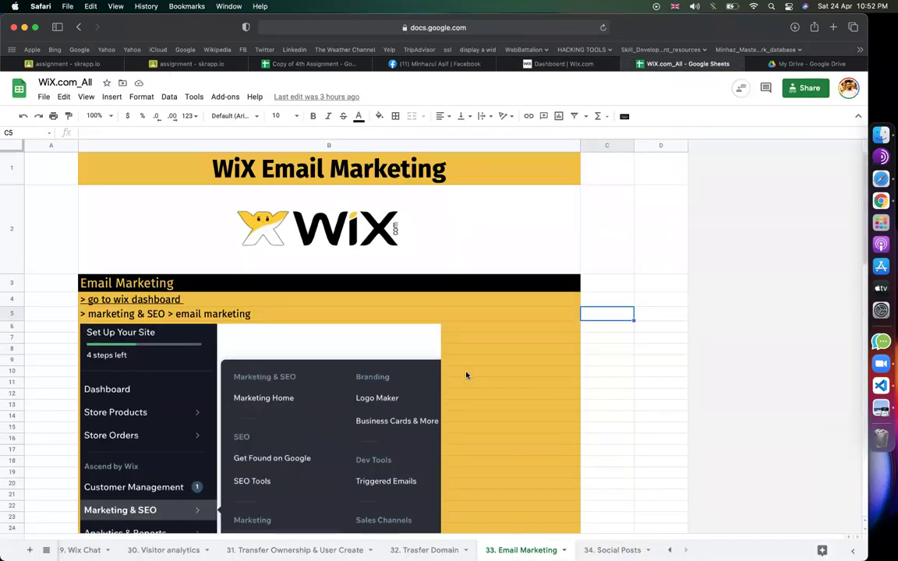
{"action": "left_click", "coordinate": [112, 314]}
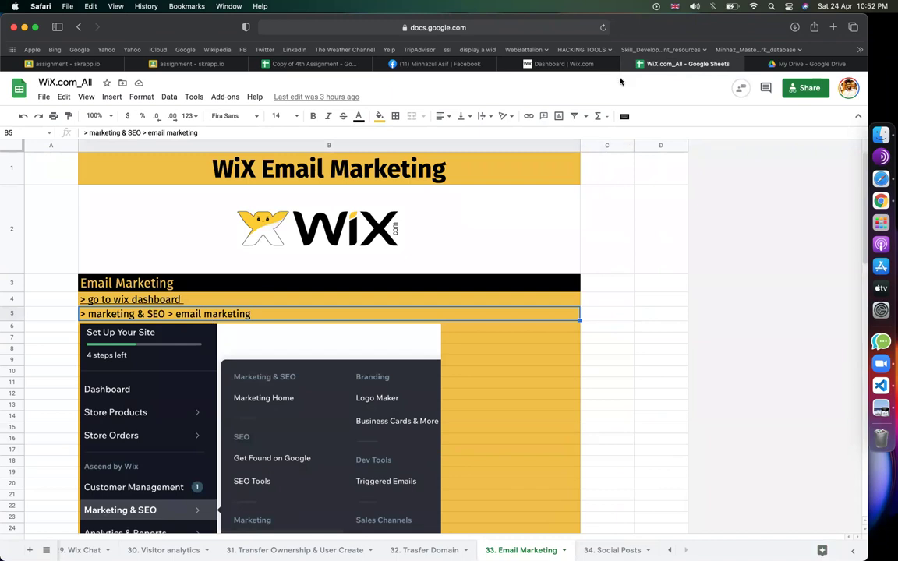
{"action": "left_click", "coordinate": [530, 64]}
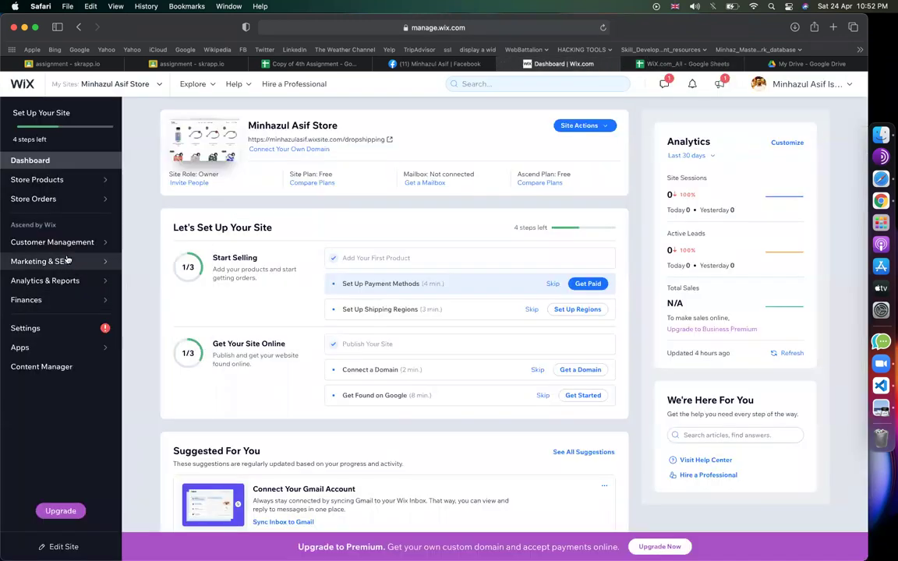
- Delete the existing draft campaign under Marketing & SEO > Email Marketing
{"action": "mouse_move", "coordinate": [68, 265]}
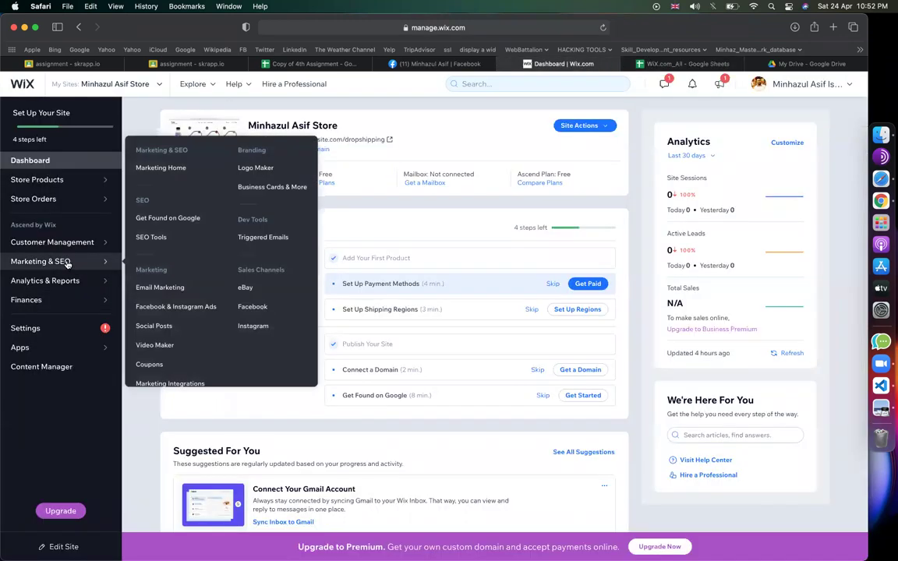
{"action": "left_click", "coordinate": [144, 290]}
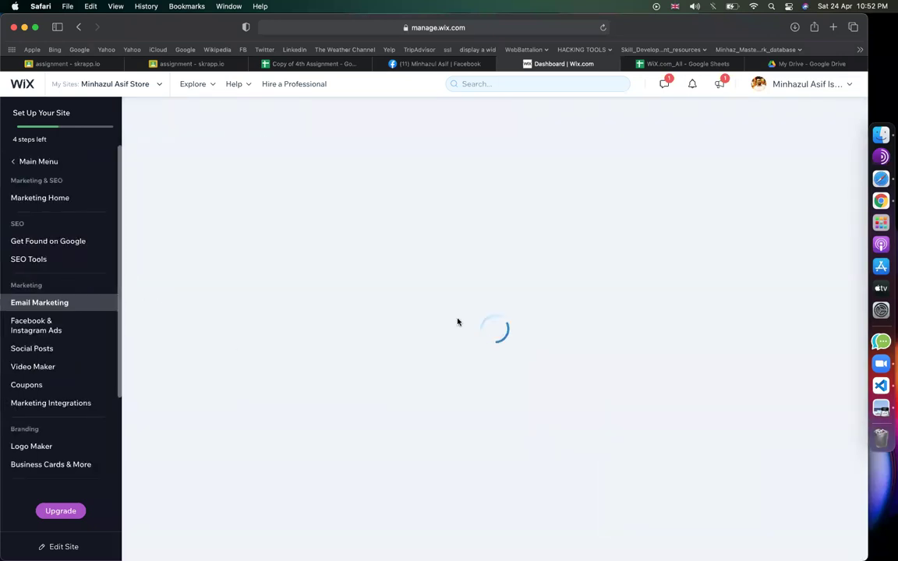
{"action": "scroll", "coordinate": [467, 431], "scroll_direction": "down", "scroll_amount": 2}
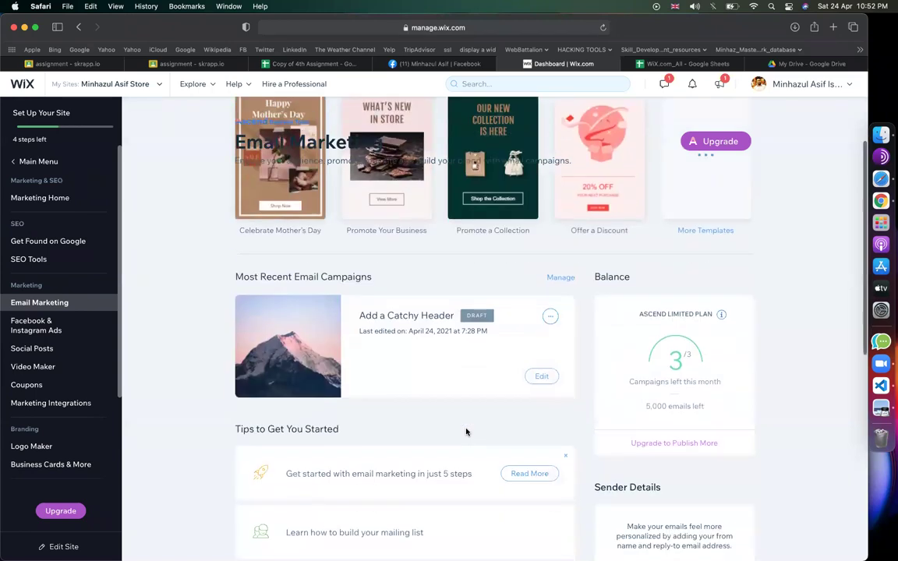
{"action": "scroll", "coordinate": [505, 375], "scroll_direction": "up", "scroll_amount": 2}
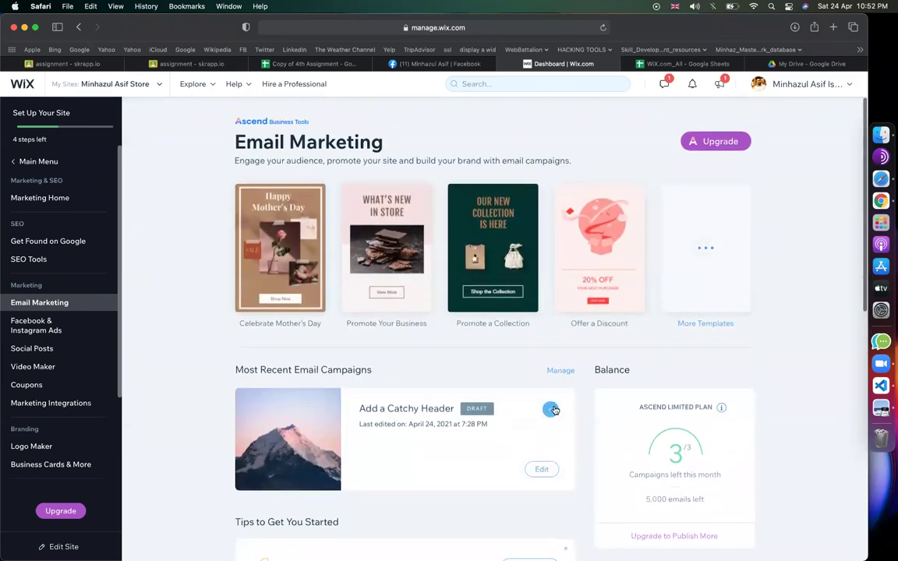
{"action": "left_click", "coordinate": [550, 408]}
{"action": "left_click", "coordinate": [509, 427]}
{"action": "left_click", "coordinate": [548, 350]}
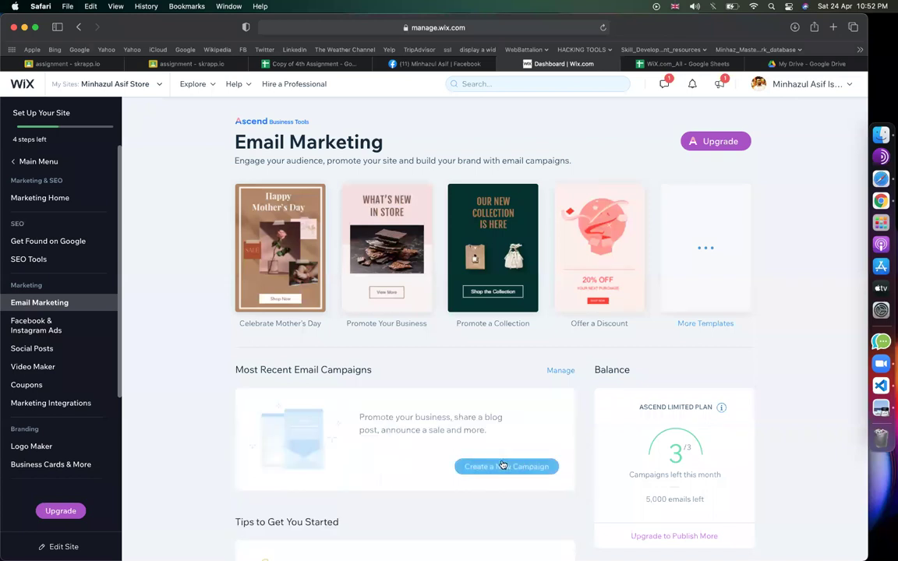
- Browse the Create a New Campaign template gallery, then go back to Email Marketing
{"action": "scroll", "coordinate": [405, 435], "scroll_direction": "down", "scroll_amount": 3}
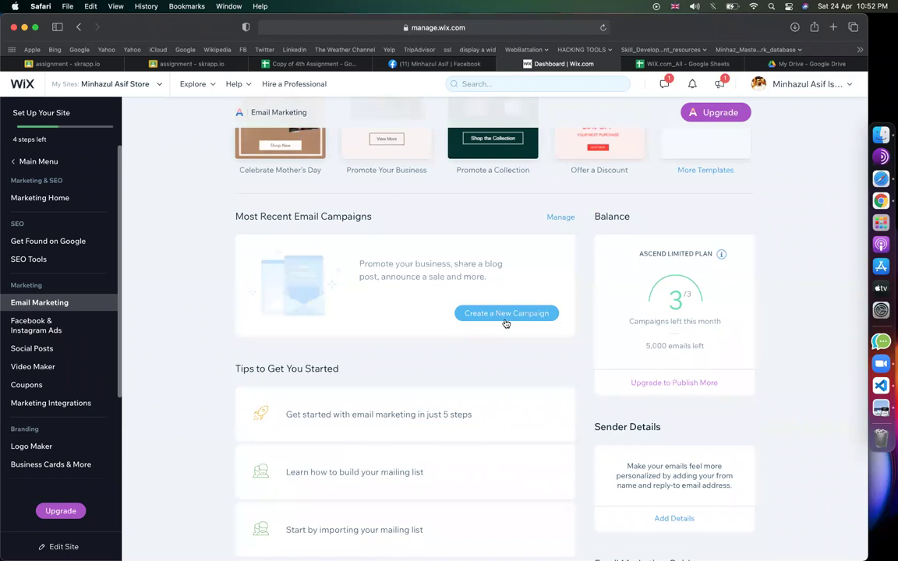
{"action": "left_click", "coordinate": [521, 320]}
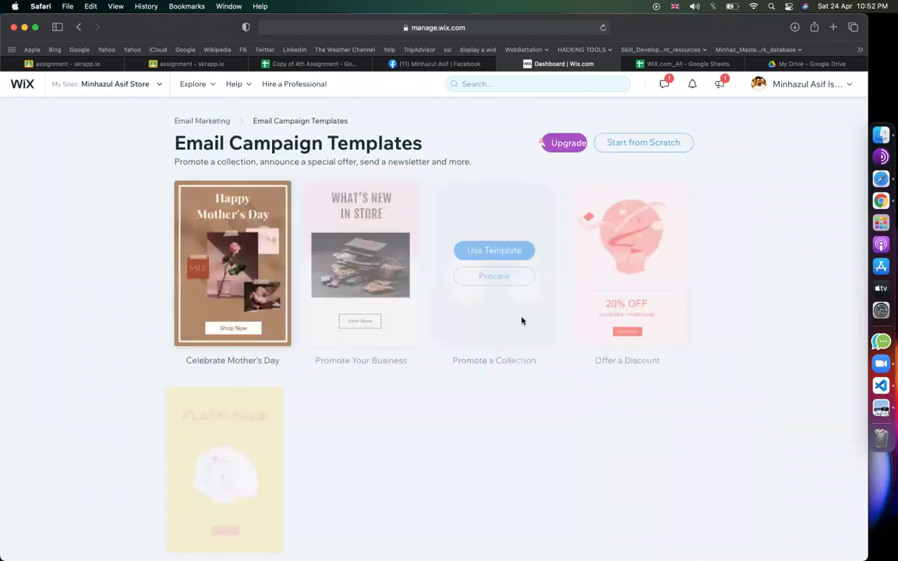
{"action": "scroll", "coordinate": [752, 346], "scroll_direction": "down", "scroll_amount": 5}
{"action": "scroll", "coordinate": [752, 346], "scroll_direction": "up", "scroll_amount": 5}
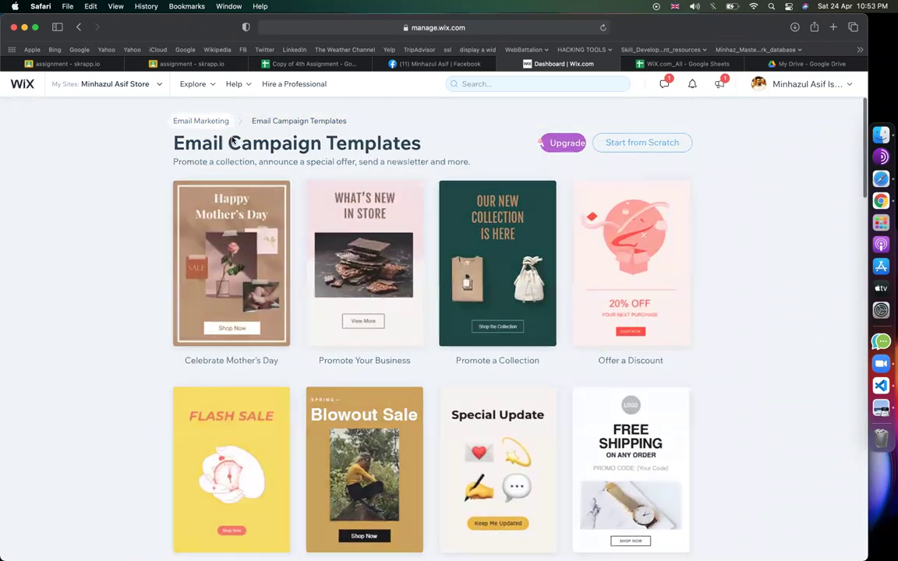
{"action": "key", "text": "super+bracketleft"}
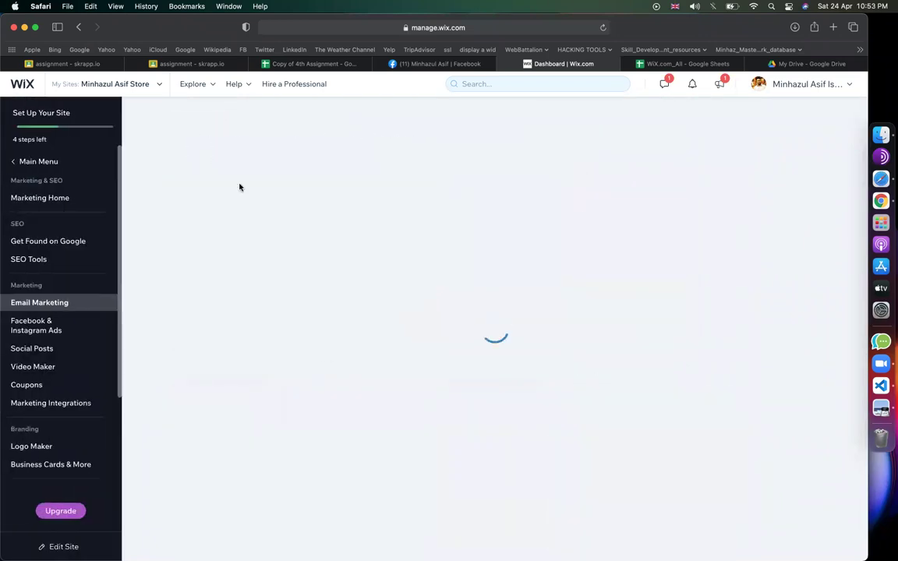
- Switch the dashboard to the site My Site
{"action": "mouse_move", "coordinate": [65, 118]}
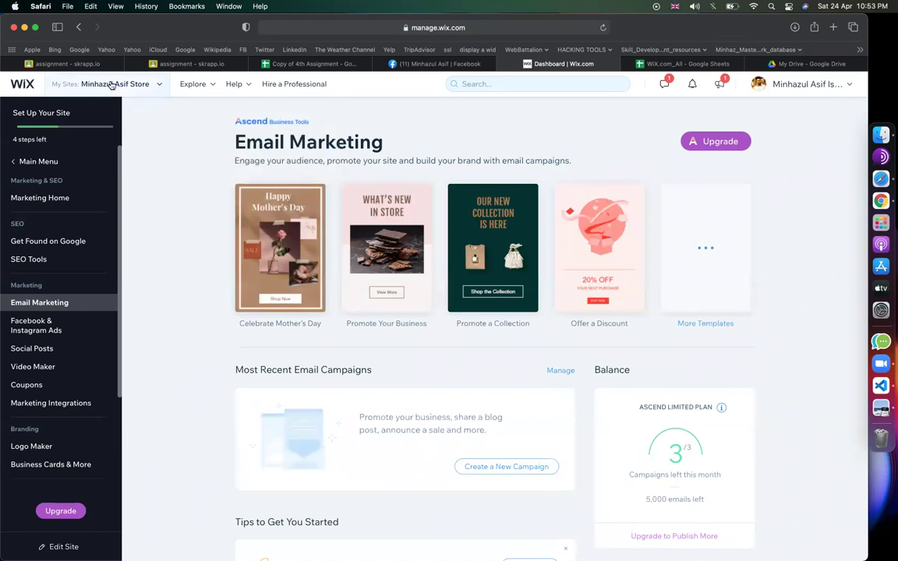
{"action": "left_click", "coordinate": [99, 78]}
{"action": "left_click", "coordinate": [135, 218]}
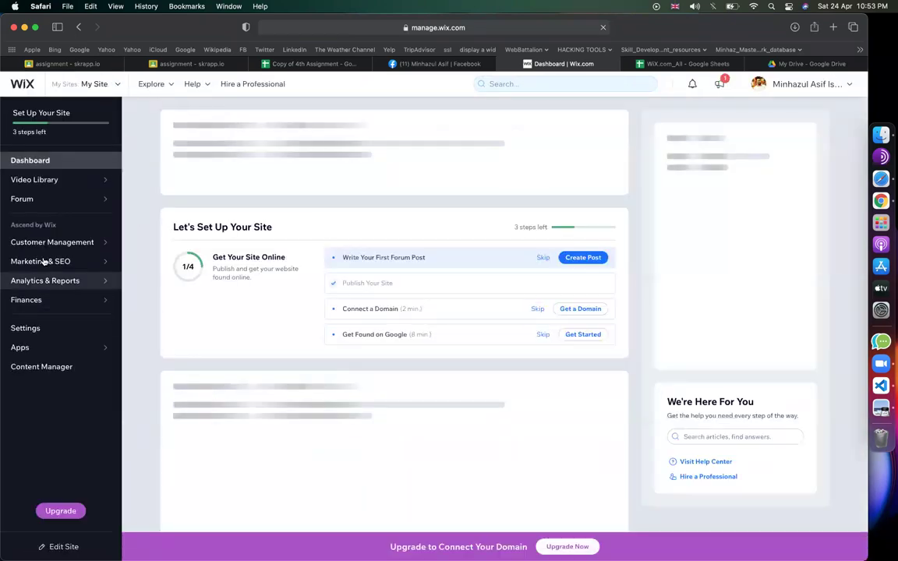
- Delete the January Newsletter draft from My Site's Email Marketing
{"action": "mouse_move", "coordinate": [45, 260]}
{"action": "left_click", "coordinate": [165, 301]}
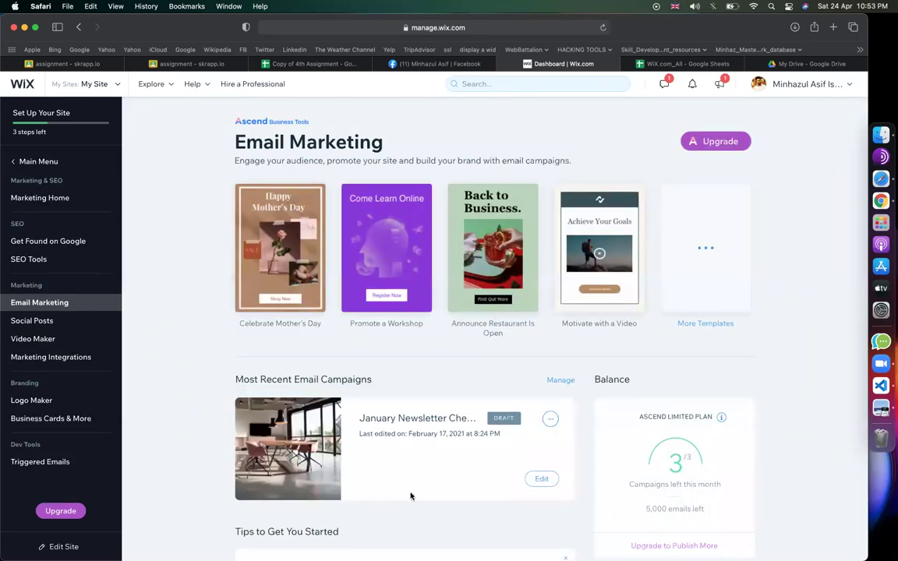
{"action": "scroll", "coordinate": [524, 436], "scroll_direction": "down", "scroll_amount": 2}
{"action": "left_click", "coordinate": [551, 364]}
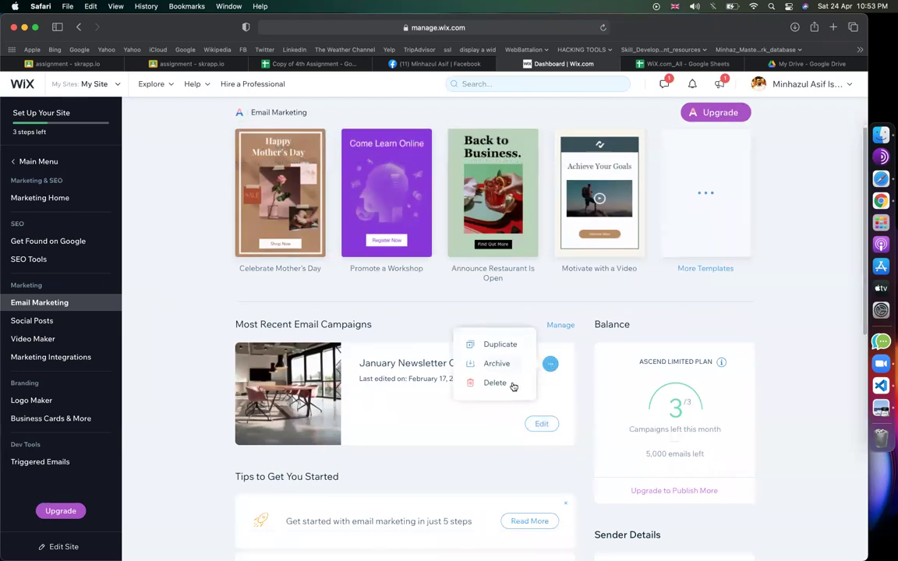
{"action": "left_click", "coordinate": [507, 384]}
{"action": "left_click", "coordinate": [542, 351]}
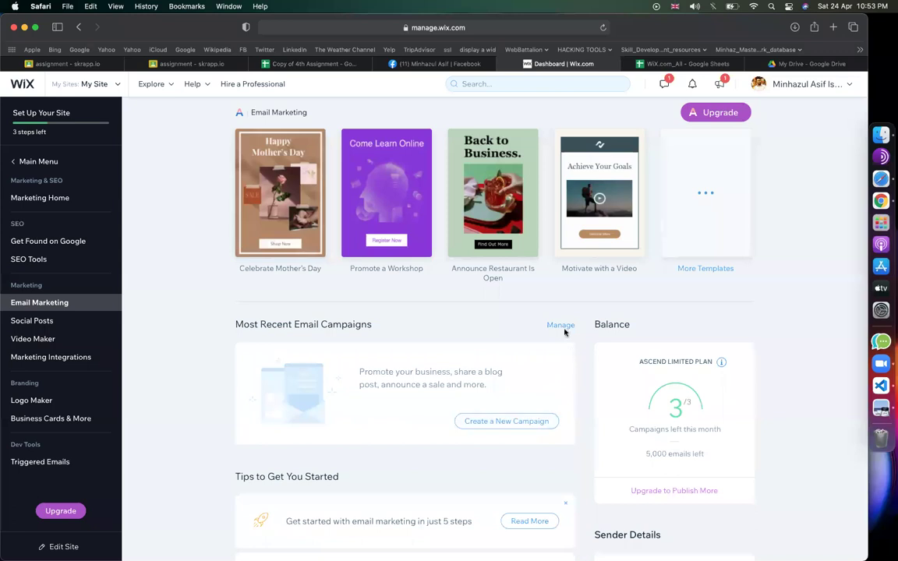
- Open the Email Campaign Templates gallery via Create a New Campaign
{"action": "scroll", "coordinate": [515, 425], "scroll_direction": "down", "scroll_amount": 5}
{"action": "scroll", "coordinate": [515, 422], "scroll_direction": "up", "scroll_amount": 6}
{"action": "scroll", "coordinate": [516, 422], "scroll_direction": "down", "scroll_amount": 2}
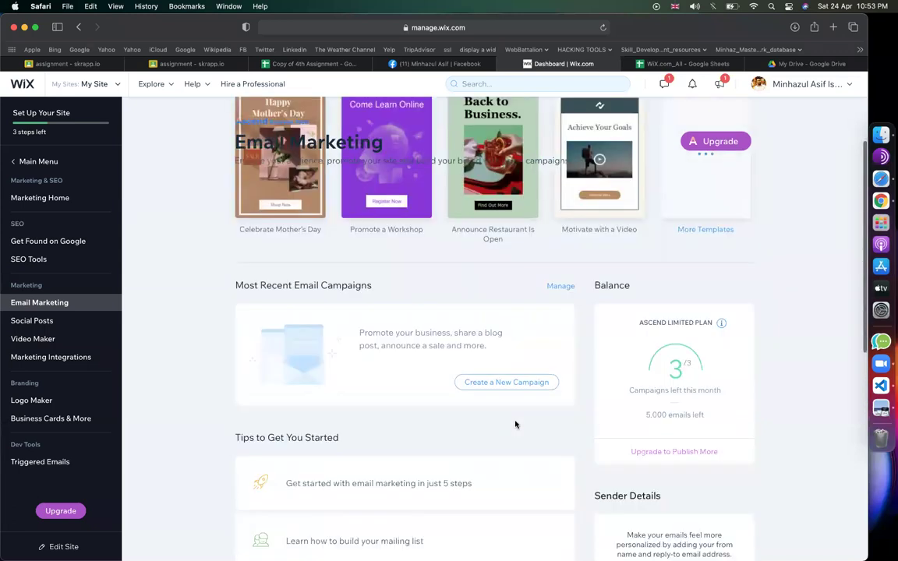
{"action": "left_click", "coordinate": [506, 372]}
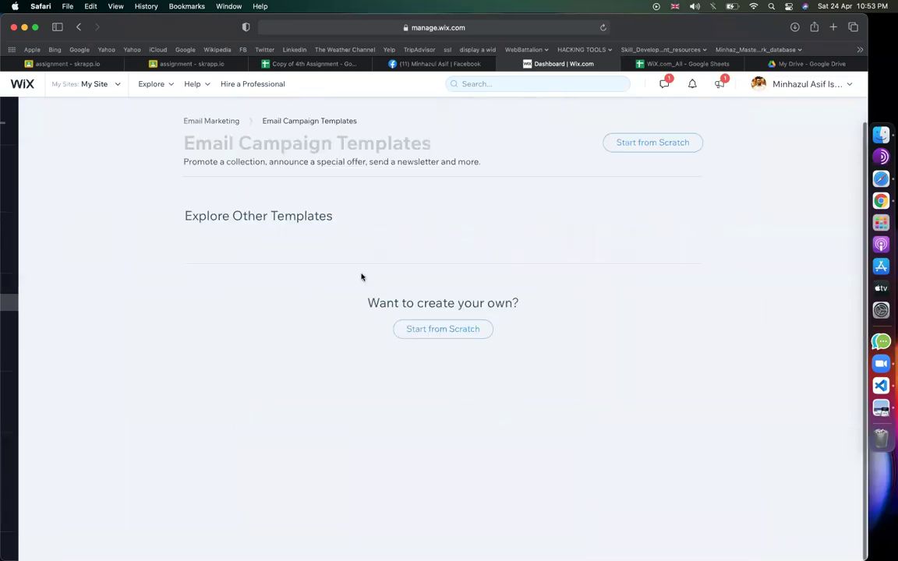
- Start a new campaign in the editor and dismiss the email assistant suggestion
{"action": "left_click", "coordinate": [638, 142]}
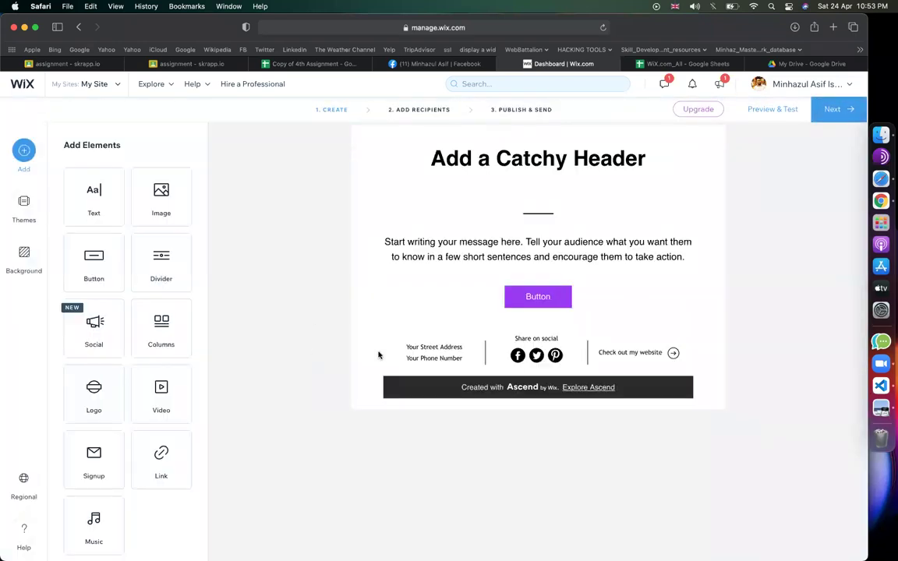
{"action": "scroll", "coordinate": [468, 420], "scroll_direction": "down", "scroll_amount": 3}
{"action": "scroll", "coordinate": [311, 325], "scroll_direction": "up", "scroll_amount": 2}
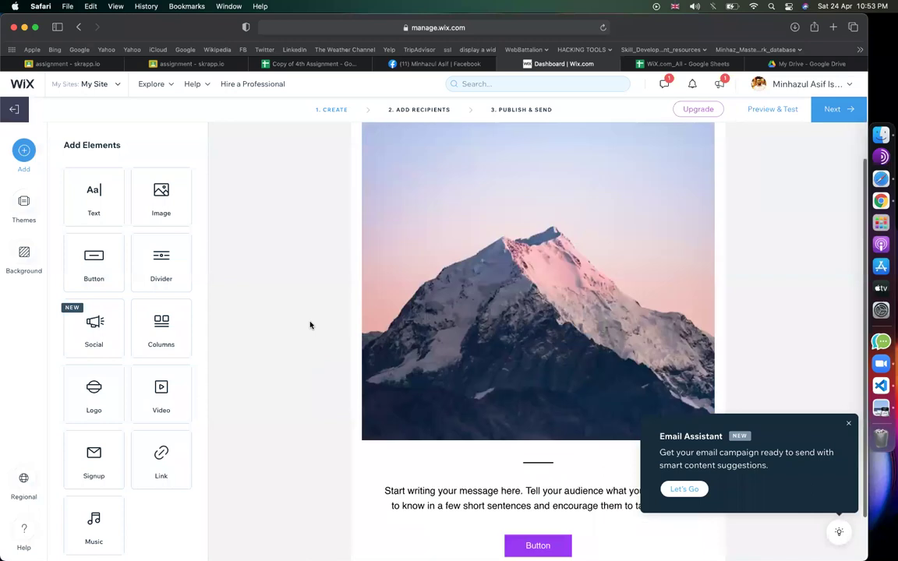
{"action": "scroll", "coordinate": [459, 334], "scroll_direction": "up", "scroll_amount": 2}
{"action": "scroll", "coordinate": [459, 332], "scroll_direction": "down", "scroll_amount": 3}
{"action": "scroll", "coordinate": [660, 369], "scroll_direction": "up", "scroll_amount": 3}
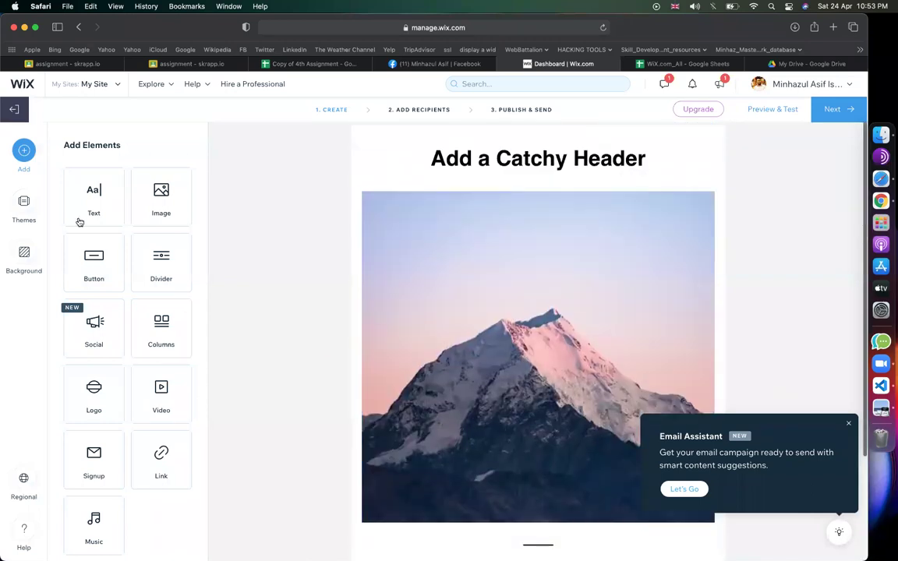
{"action": "left_click", "coordinate": [848, 424]}
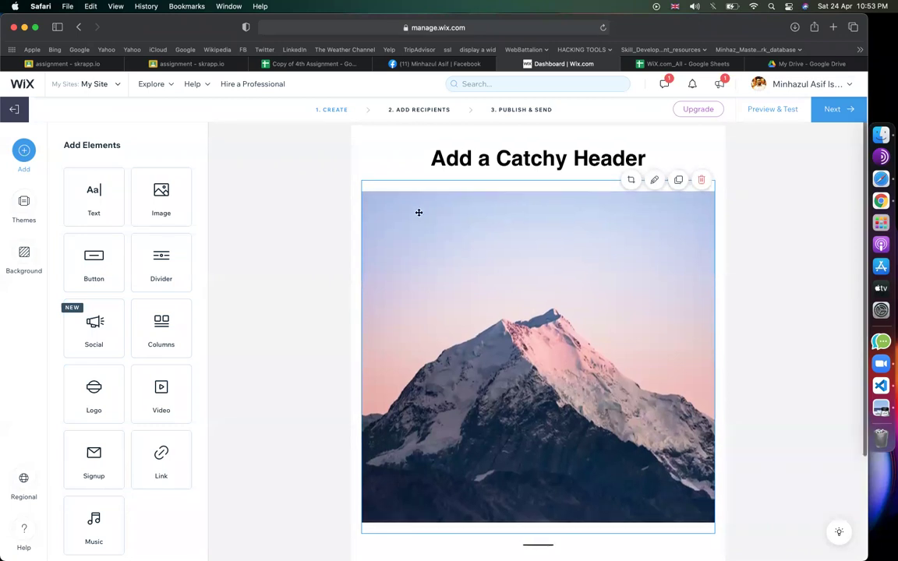
- Replace the email's header text with 'Get'
{"action": "left_click", "coordinate": [553, 160]}
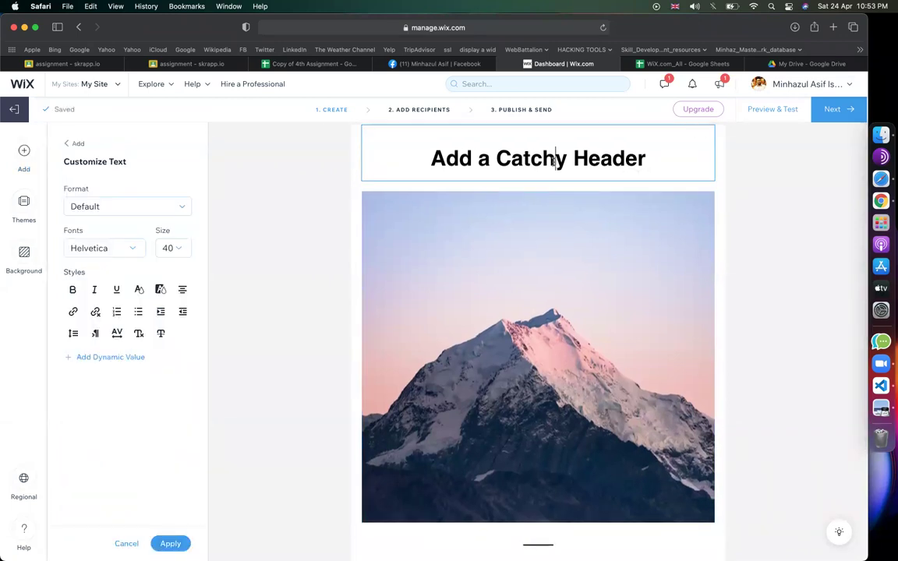
{"action": "scroll", "coordinate": [526, 292], "scroll_direction": "down", "scroll_amount": 5}
{"action": "scroll", "coordinate": [526, 292], "scroll_direction": "up", "scroll_amount": 5}
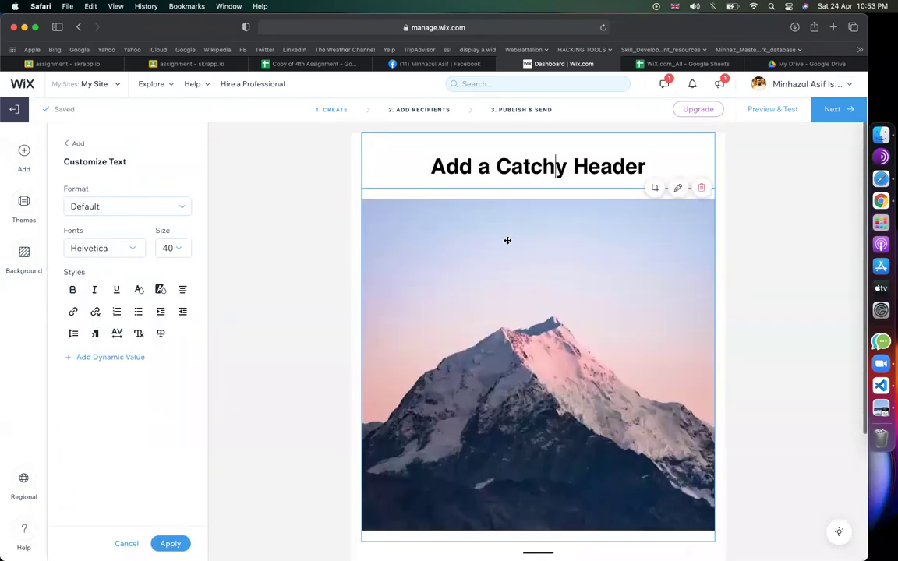
{"action": "triple_click", "coordinate": [532, 152]}
{"action": "type", "text": "5"}
{"action": "key", "text": "BackSpace"}
{"action": "type", "text": "Get"}
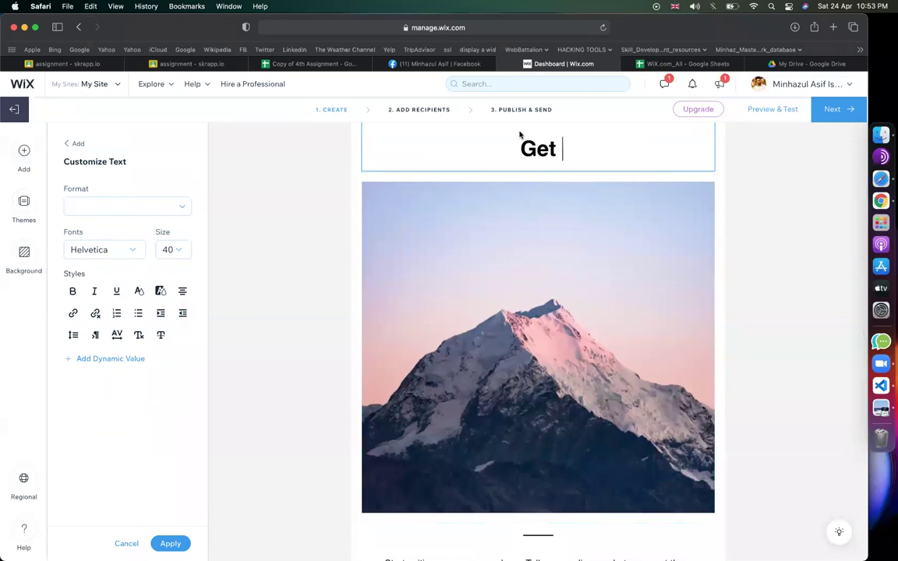
- Select the Email column C2:C36 in the Copy of 4th Assignment sheet, then return to Wix
{"action": "left_click", "coordinate": [329, 62]}
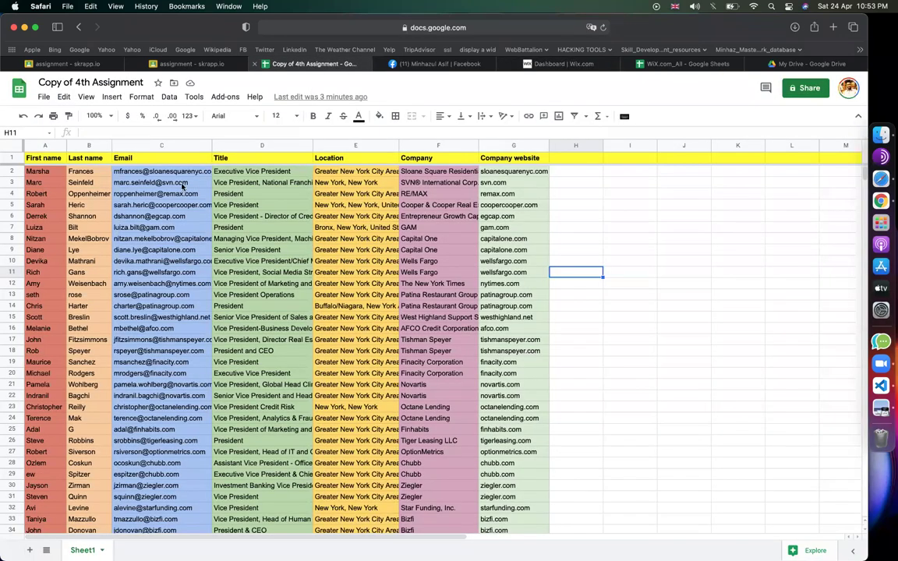
{"action": "left_click", "coordinate": [157, 171]}
{"action": "key", "text": "ctrl+shift+Down"}
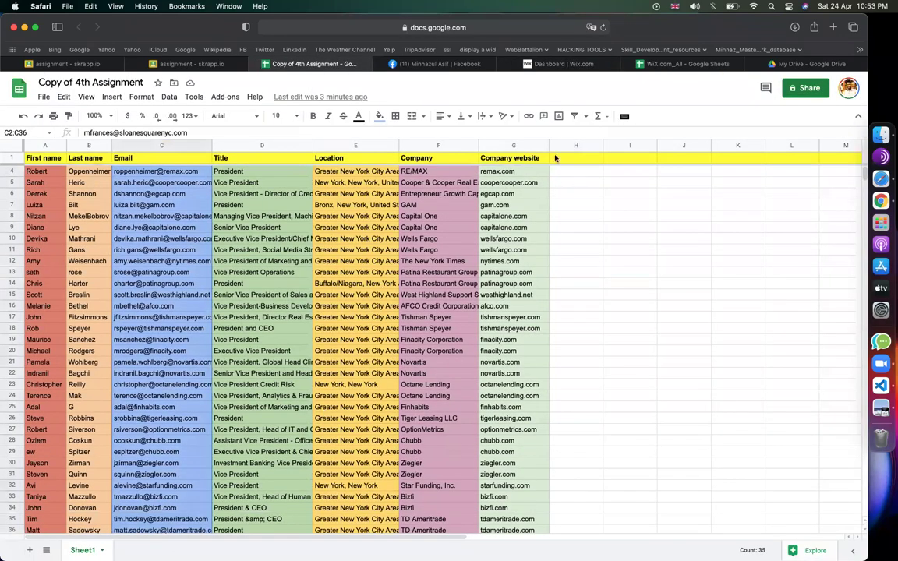
{"action": "left_click", "coordinate": [586, 66]}
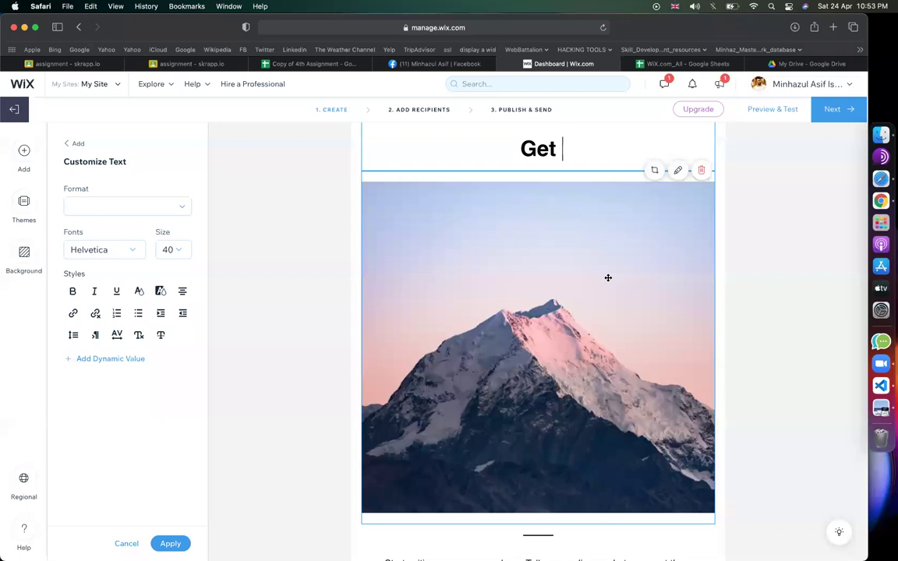
- Finish the heading as 'Get 50% OFF For your 1st purchase' and select the mountain photo
{"action": "type", "text": "Get 50% OFF For"}
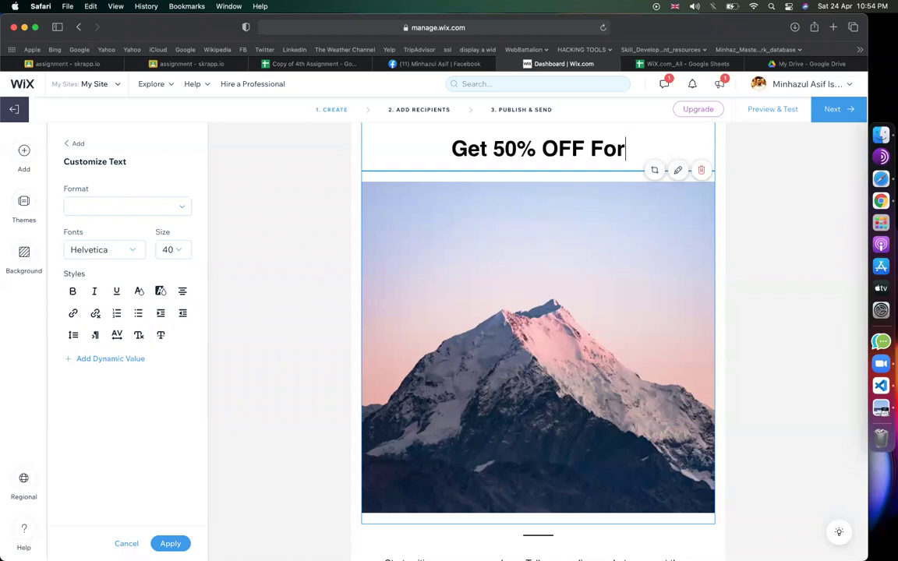
{"action": "type", "text": " your 1st Pr"}
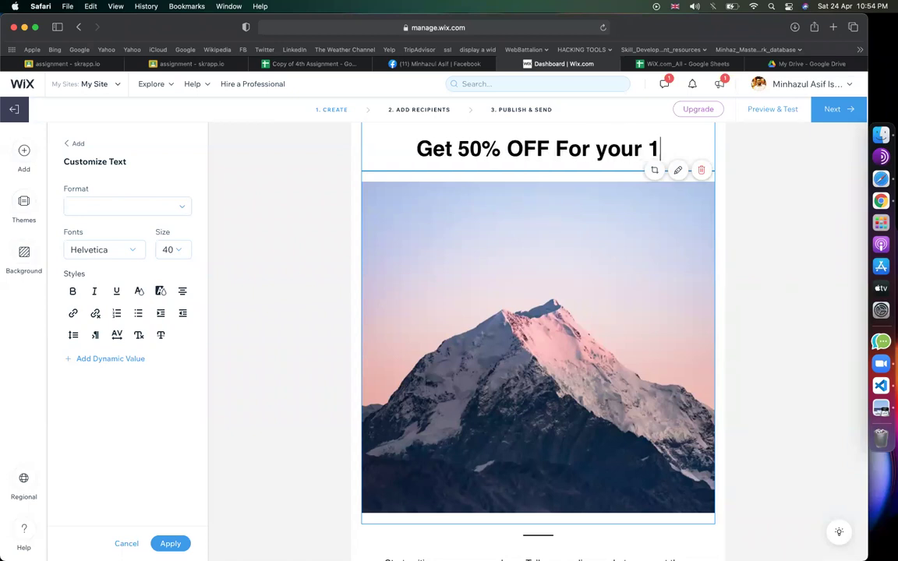
{"action": "key", "text": "BackSpace"}
{"action": "key", "text": "BackSpace"}
{"action": "type", "text": "pu"}
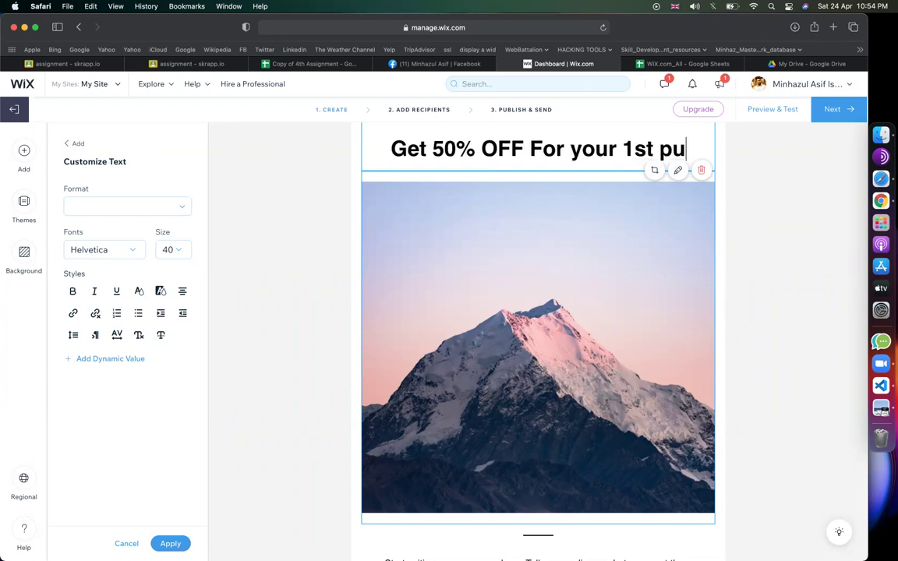
{"action": "type", "text": "rchase"}
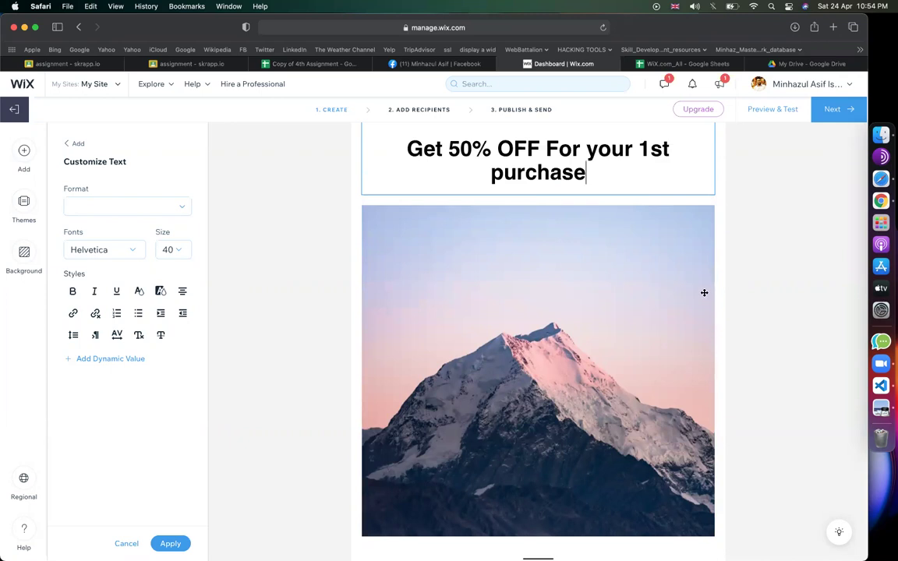
{"action": "scroll", "coordinate": [557, 301], "scroll_direction": "down", "scroll_amount": 4}
{"action": "scroll", "coordinate": [557, 301], "scroll_direction": "up", "scroll_amount": 4}
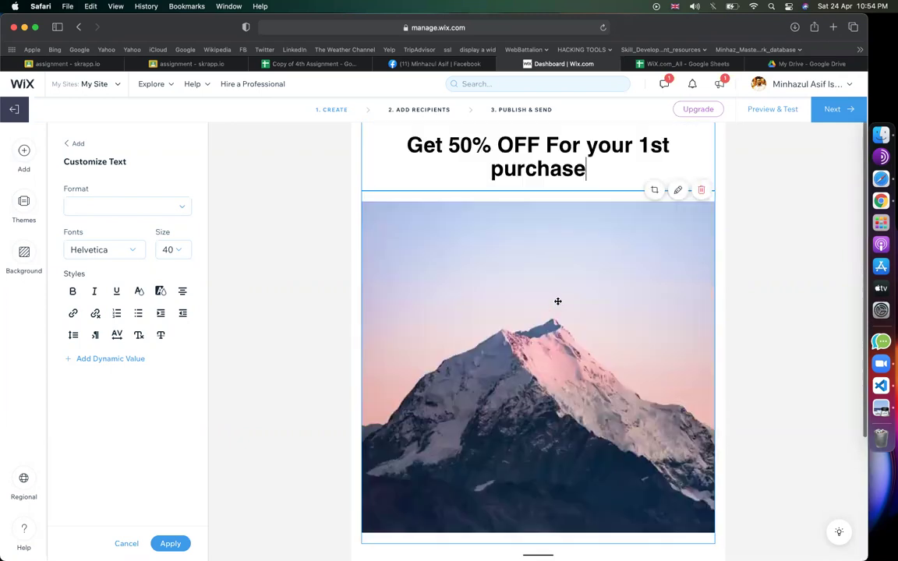
{"action": "left_click", "coordinate": [493, 296]}
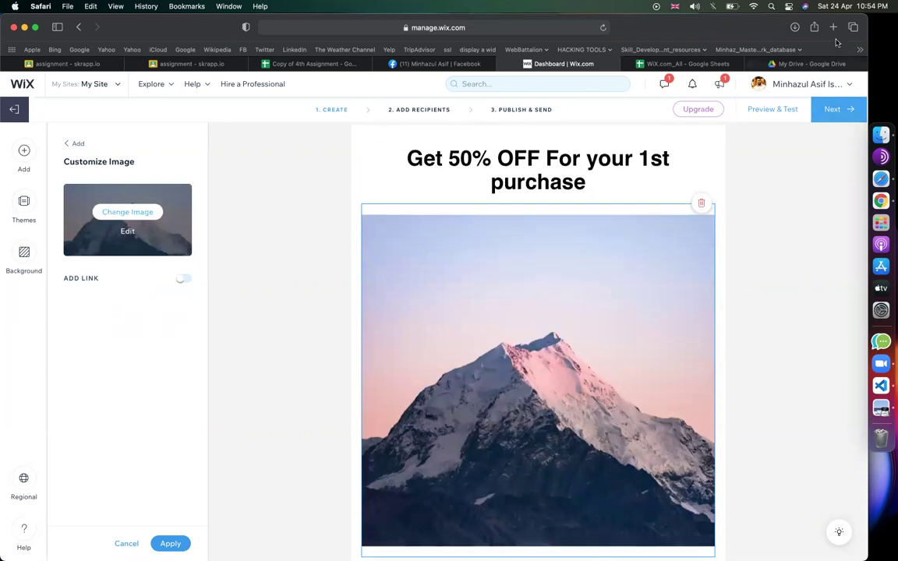
- Search Google Images for '50% off banner' in a new tab
{"action": "left_click", "coordinate": [833, 26]}
{"action": "type", "text": "5"}
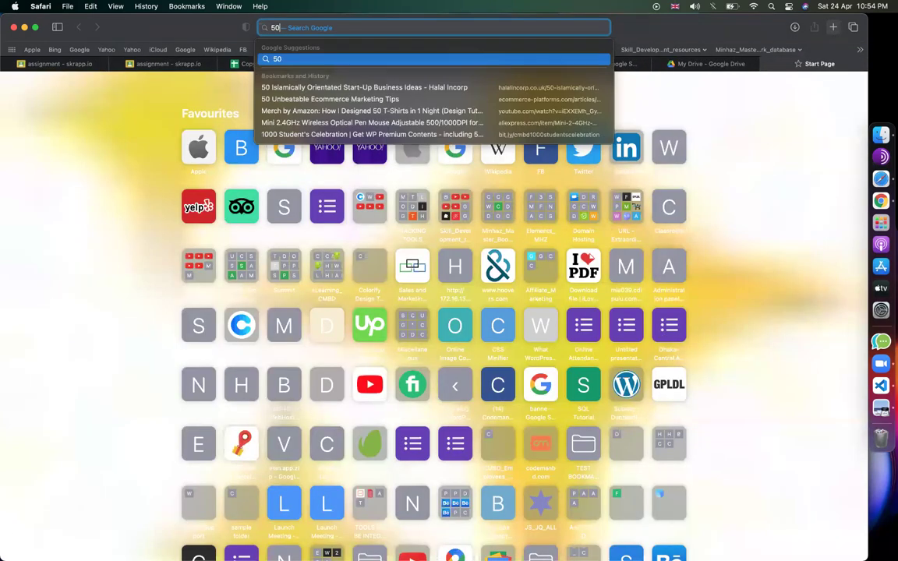
{"action": "type", "text": "0% off"}
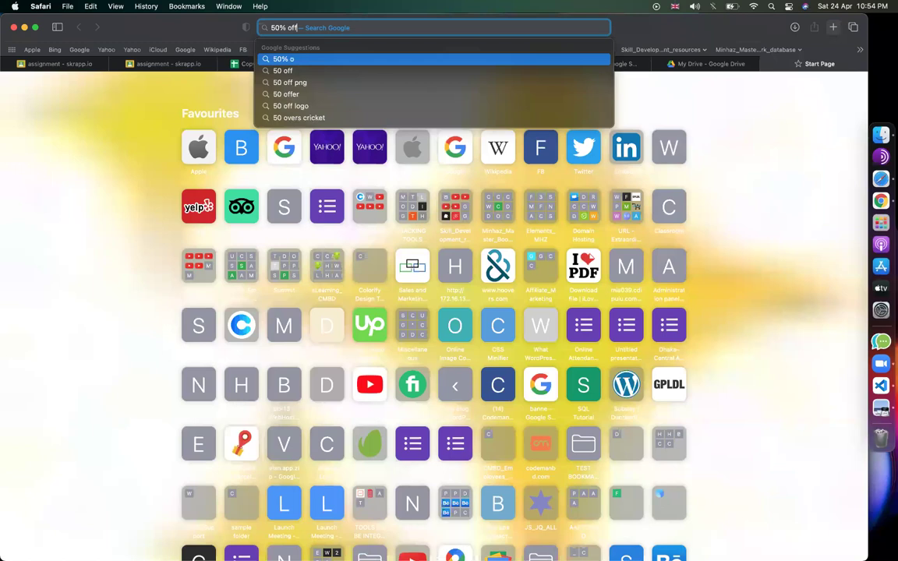
{"action": "type", "text": " banner"}
{"action": "key", "text": "Return"}
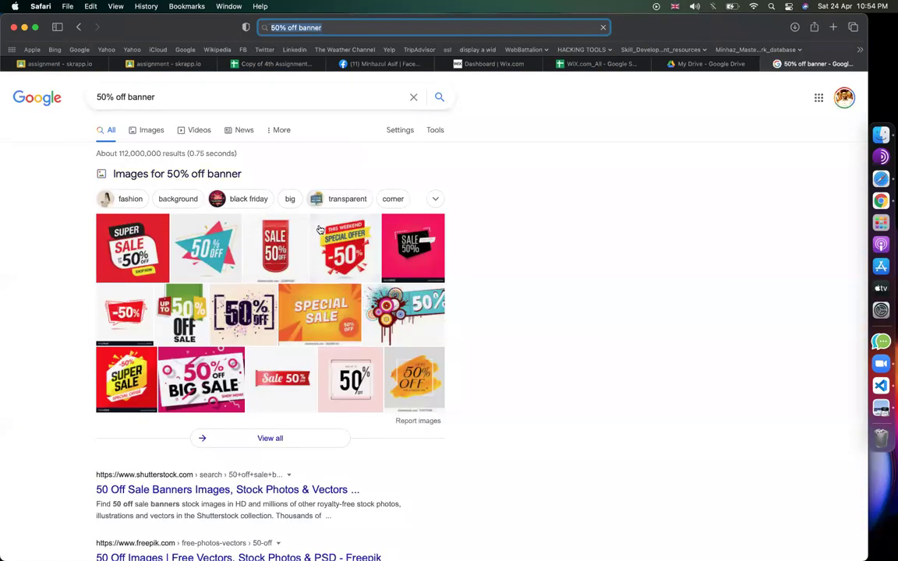
{"action": "left_click", "coordinate": [148, 131]}
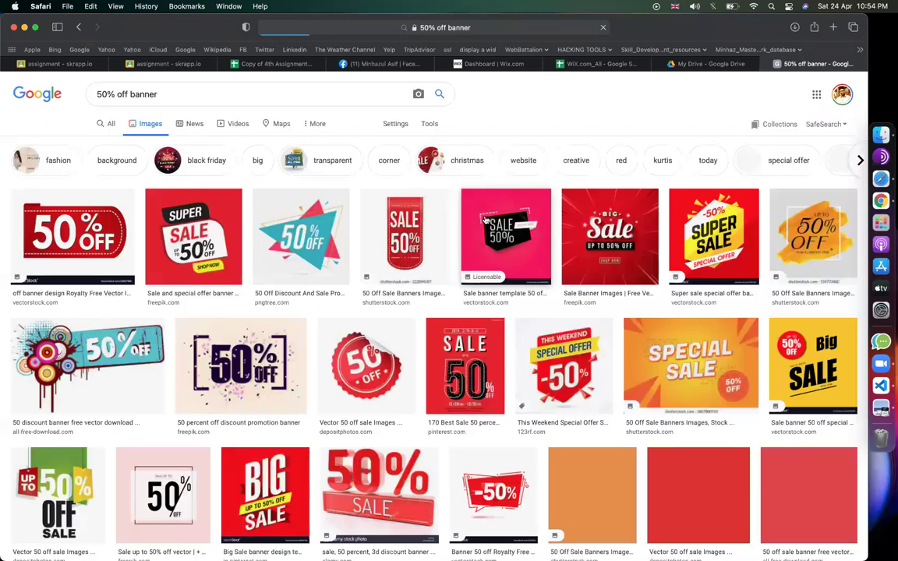
- Save the red Super Sale 'sale-special-offer-banner-sunburst' image to the Desktop
{"action": "left_click", "coordinate": [215, 237]}
{"action": "right_click", "coordinate": [709, 262]}
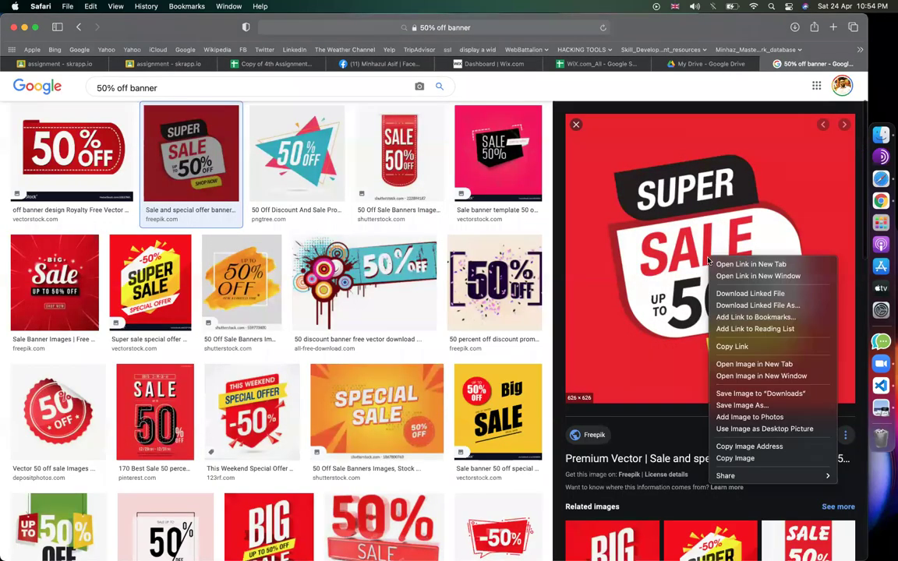
{"action": "left_click", "coordinate": [746, 405]}
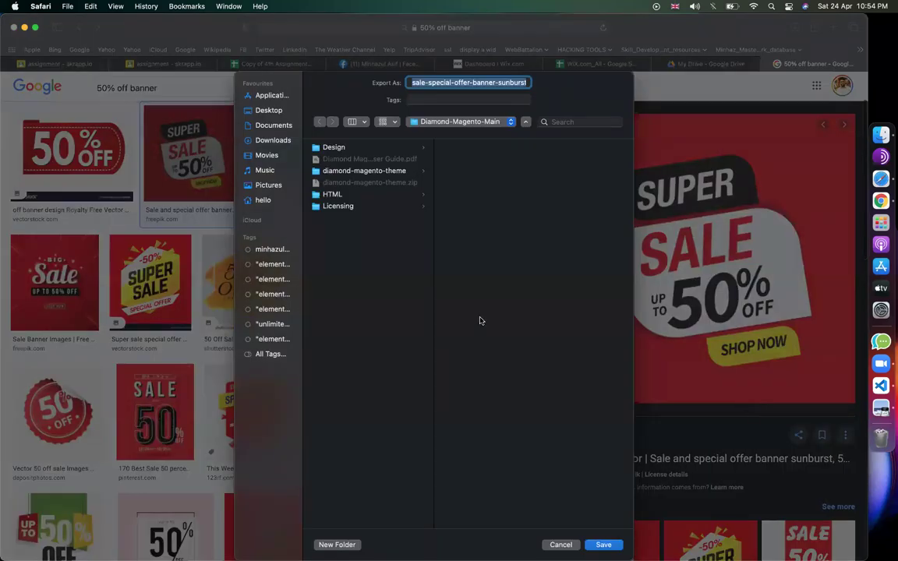
{"action": "left_click", "coordinate": [269, 111]}
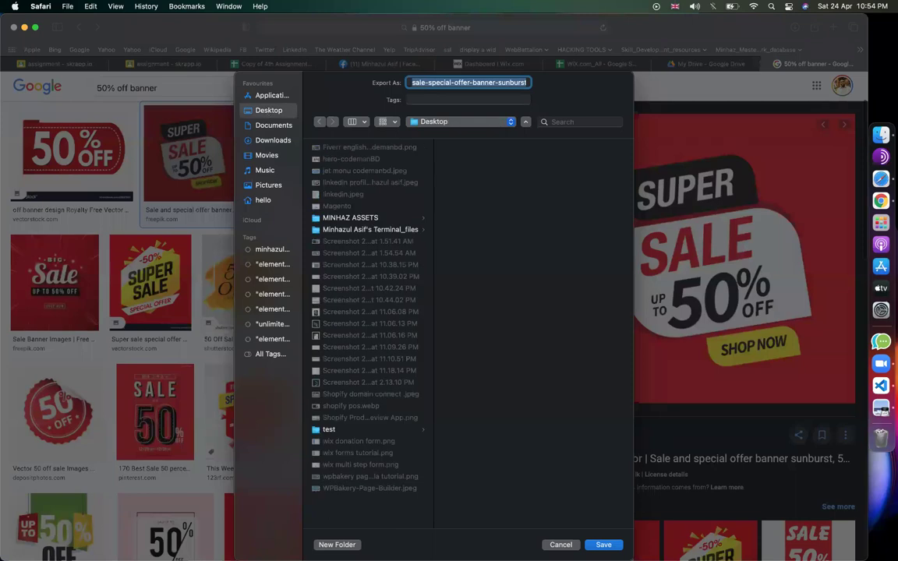
{"action": "key", "text": "Return"}
- Upload the Desktop Super Sale banner via Upload Media and add it in place of the mountain photo
{"action": "left_click", "coordinate": [473, 63]}
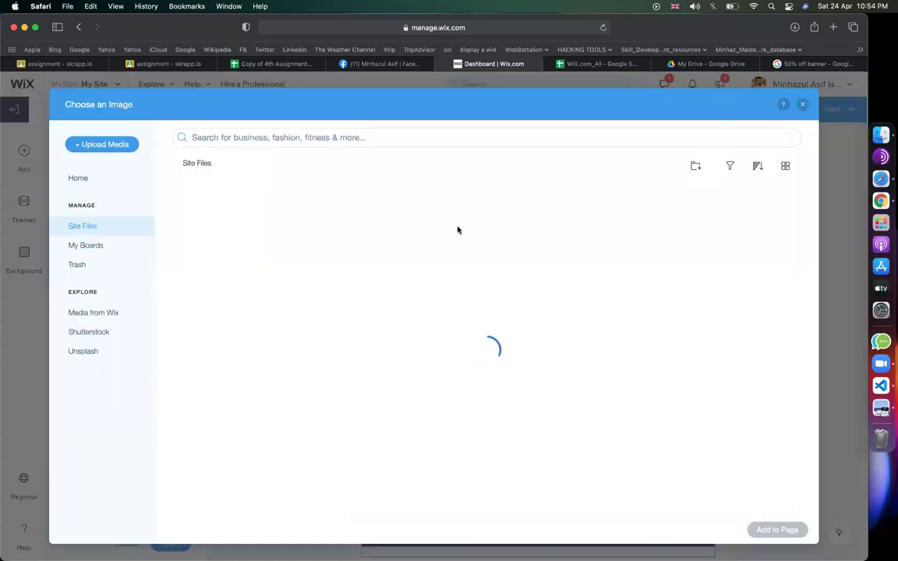
{"action": "left_click", "coordinate": [107, 146]}
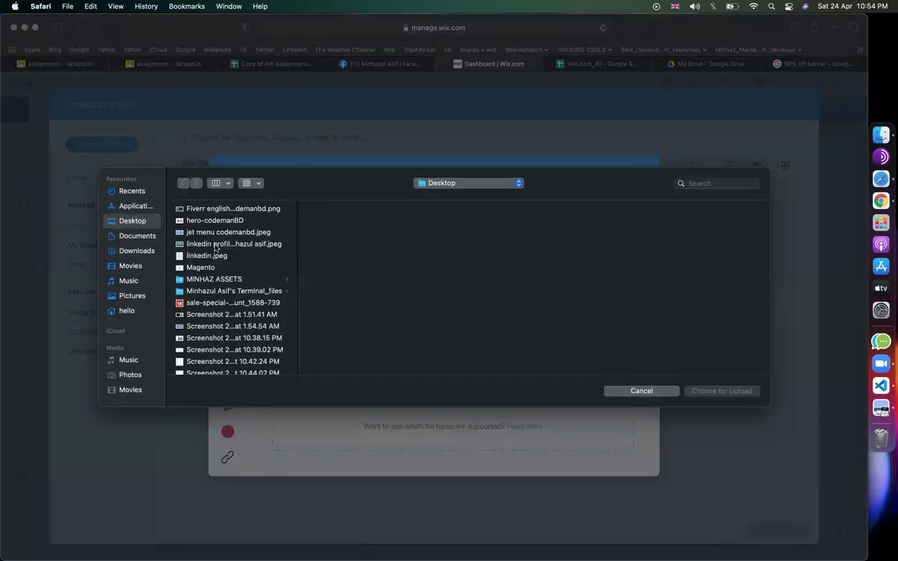
{"action": "double_click", "coordinate": [204, 303]}
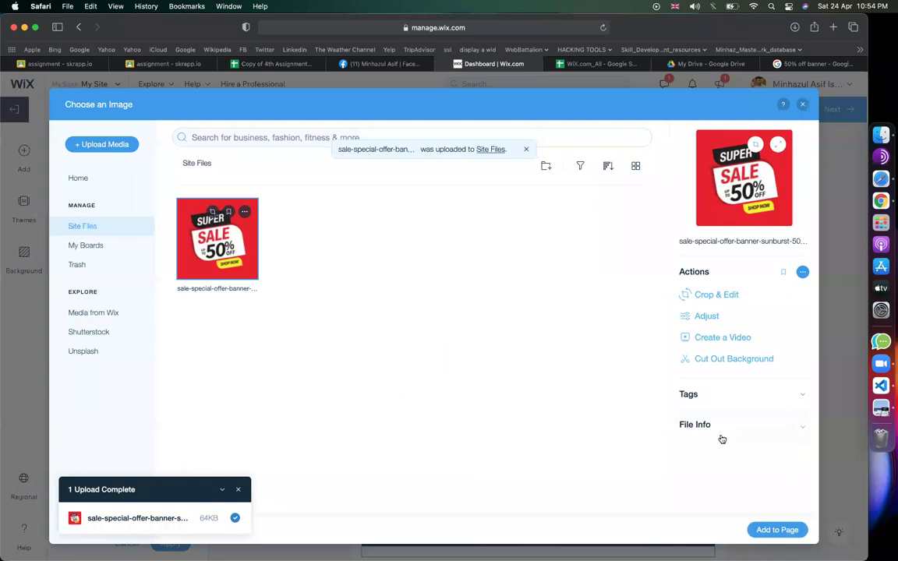
{"action": "left_click", "coordinate": [783, 530]}
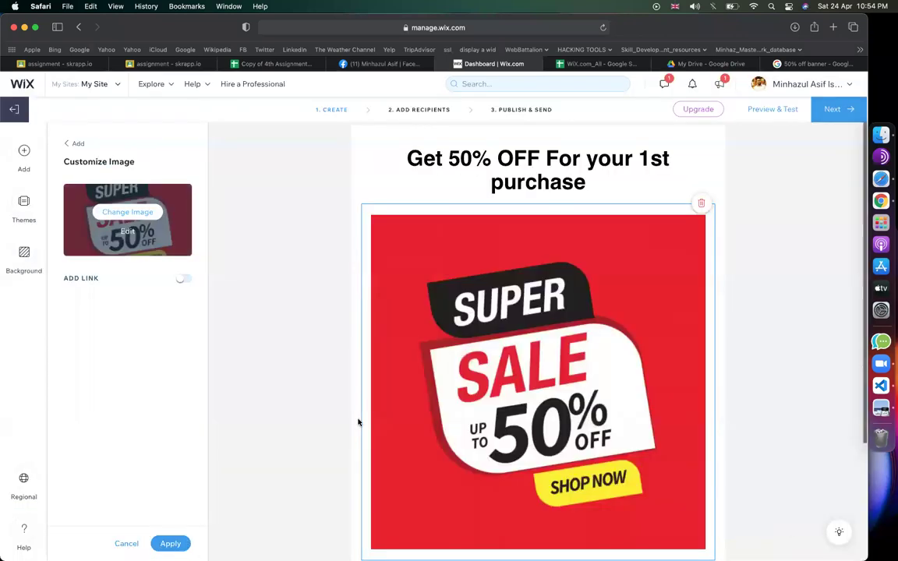
{"action": "scroll", "coordinate": [359, 421], "scroll_direction": "down", "scroll_amount": 5}
{"action": "scroll", "coordinate": [359, 421], "scroll_direction": "up", "scroll_amount": 4}
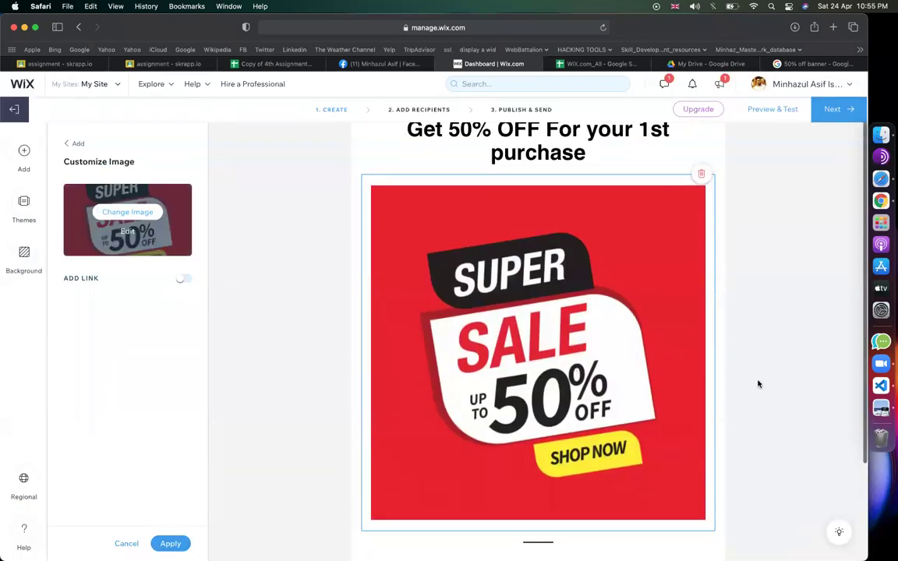
{"action": "scroll", "coordinate": [757, 383], "scroll_direction": "down", "scroll_amount": 3}
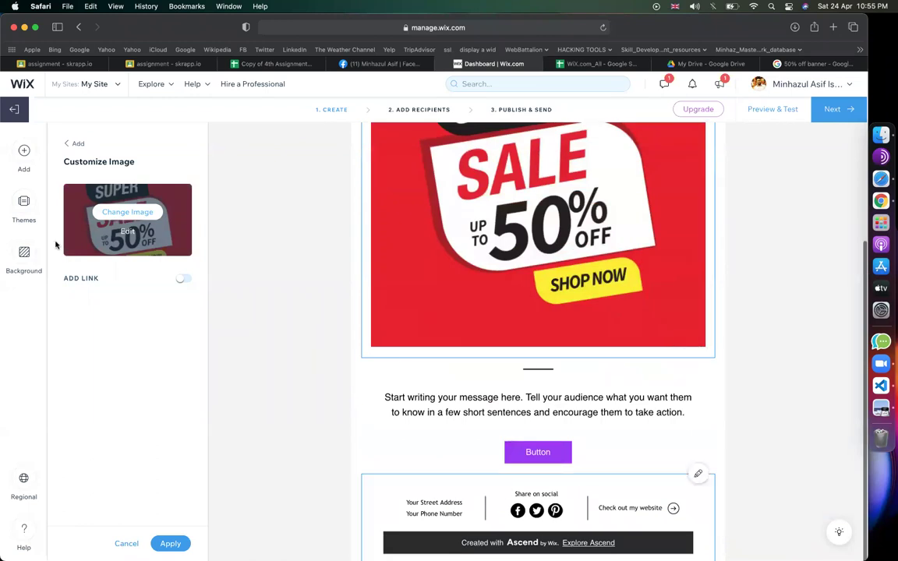
- Add an image-and-text columns section, trying image-right and image-left arrangements
{"action": "left_click", "coordinate": [24, 150]}
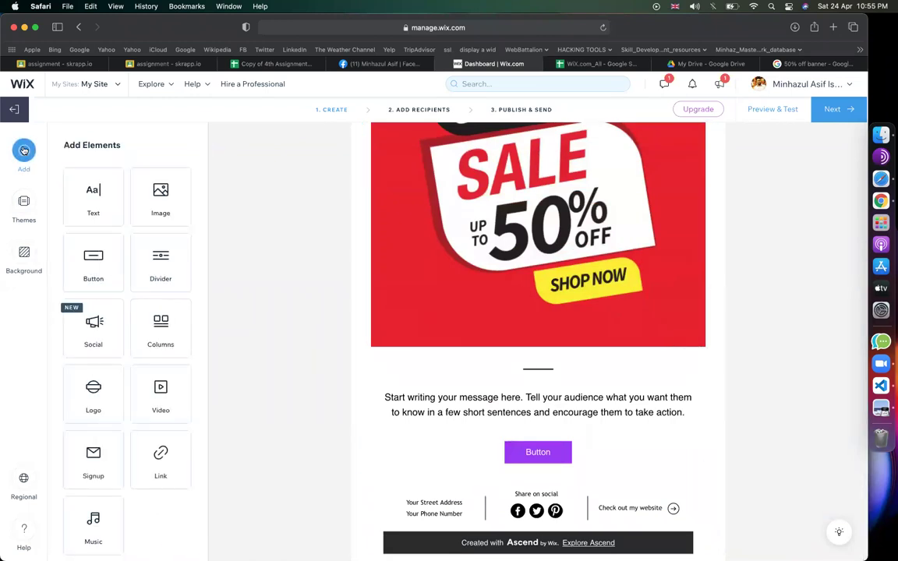
{"action": "scroll", "coordinate": [131, 296], "scroll_direction": "down", "scroll_amount": 1}
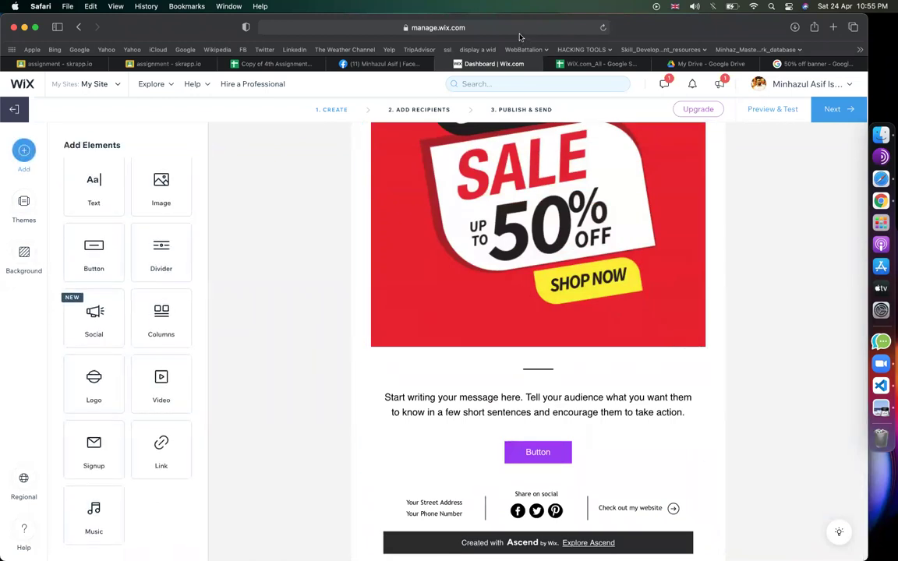
{"action": "scroll", "coordinate": [156, 367], "scroll_direction": "up", "scroll_amount": 1}
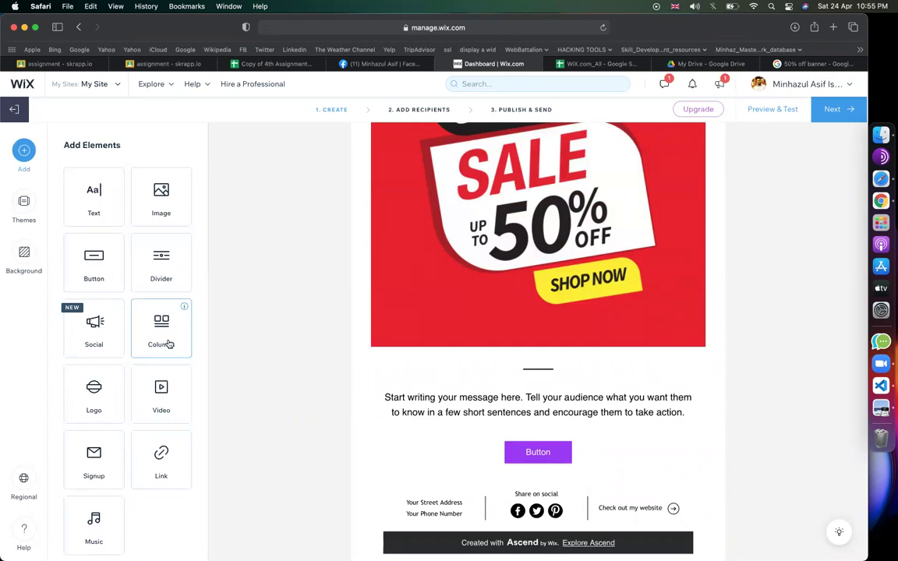
{"action": "left_click", "coordinate": [169, 344]}
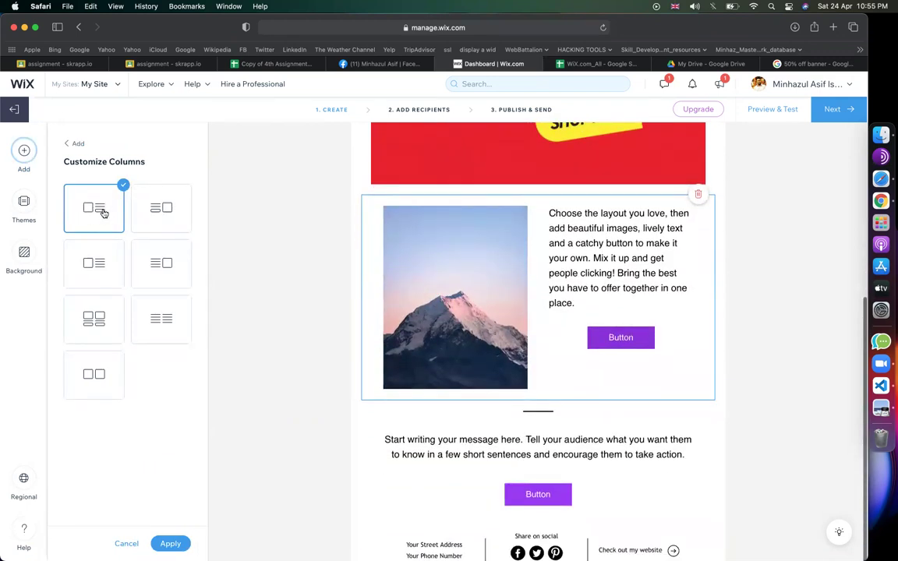
{"action": "left_click", "coordinate": [158, 208]}
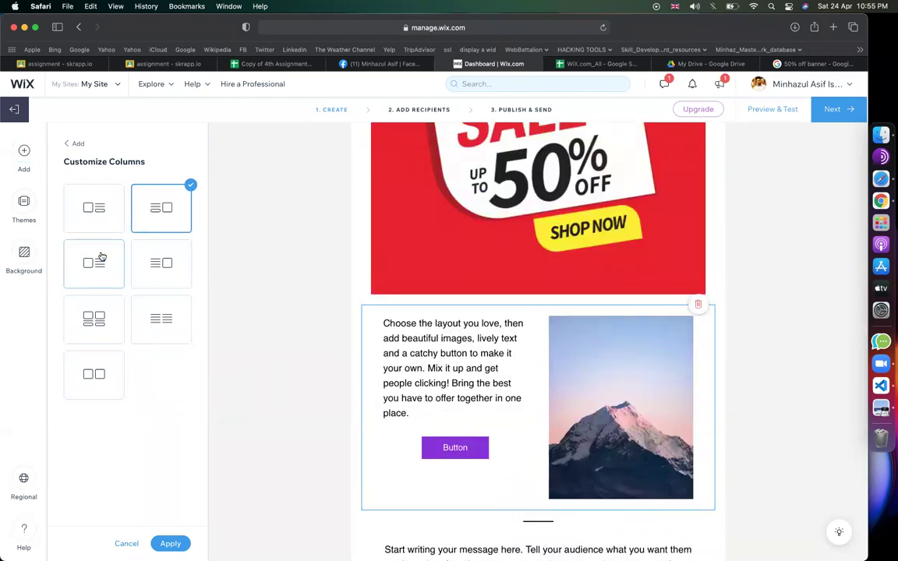
{"action": "left_click", "coordinate": [76, 283]}
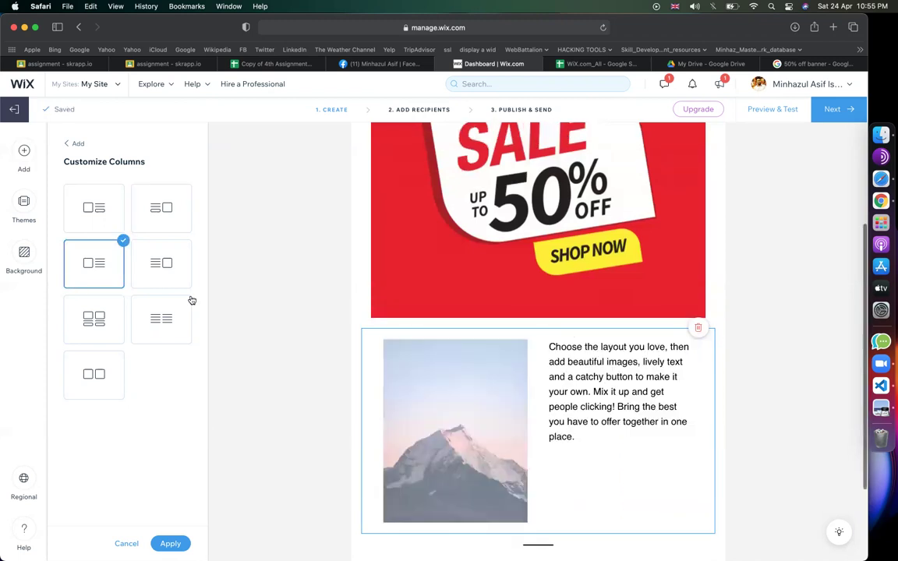
{"action": "left_click", "coordinate": [187, 272]}
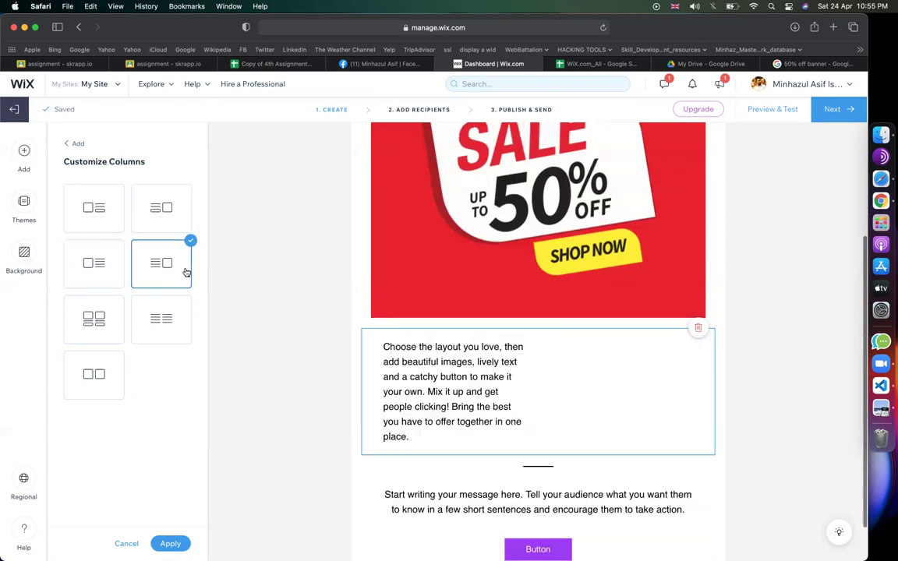
- Settle on the two-column layout with an image, text and button in each column
{"action": "left_click", "coordinate": [104, 322]}
{"action": "scroll", "coordinate": [320, 377], "scroll_direction": "down", "scroll_amount": 3}
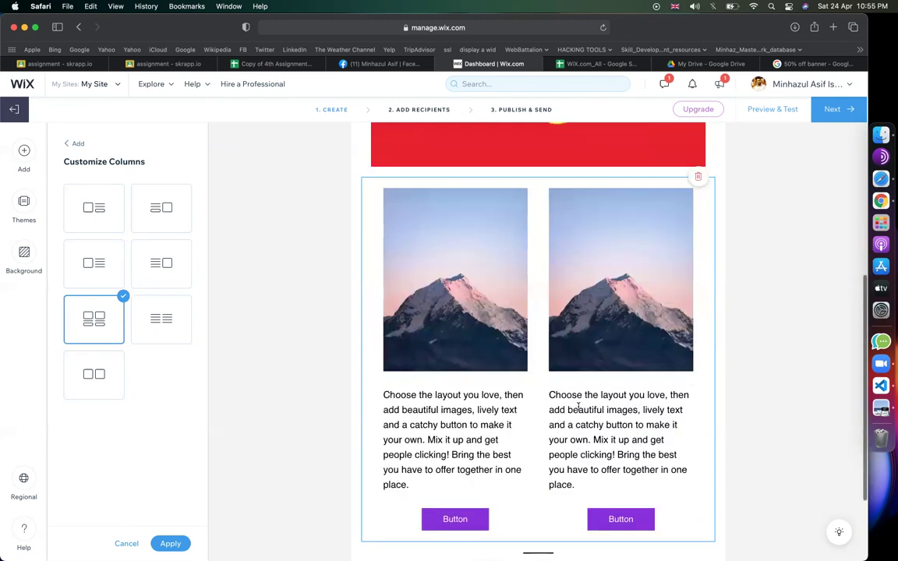
{"action": "left_click", "coordinate": [163, 329]}
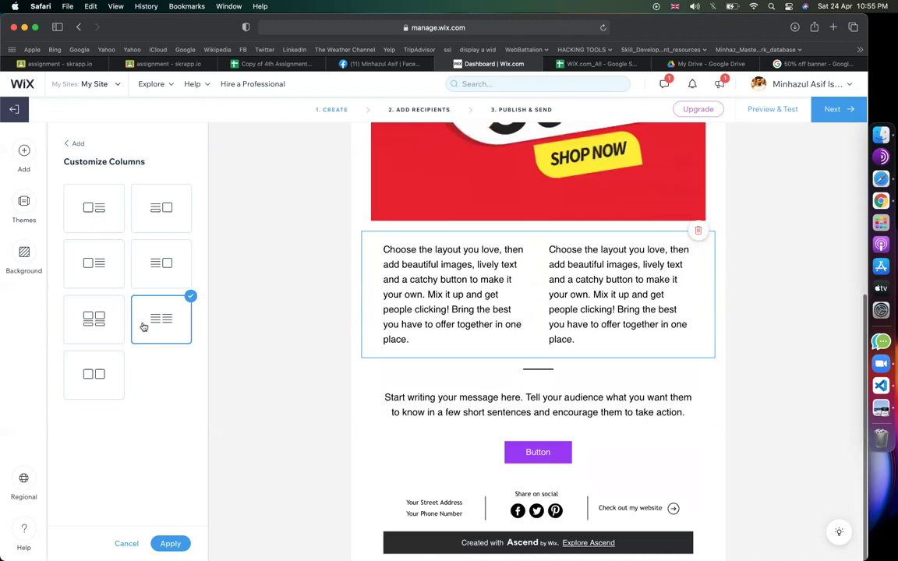
{"action": "left_click", "coordinate": [95, 315]}
{"action": "scroll", "coordinate": [419, 415], "scroll_direction": "down", "scroll_amount": 3}
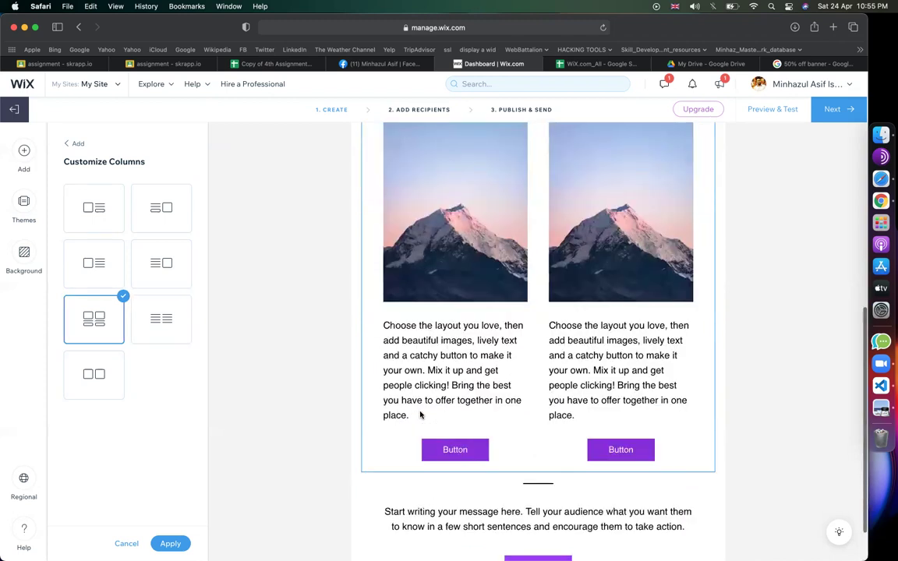
{"action": "scroll", "coordinate": [419, 416], "scroll_direction": "up", "scroll_amount": 3}
{"action": "scroll", "coordinate": [545, 312], "scroll_direction": "down", "scroll_amount": 2}
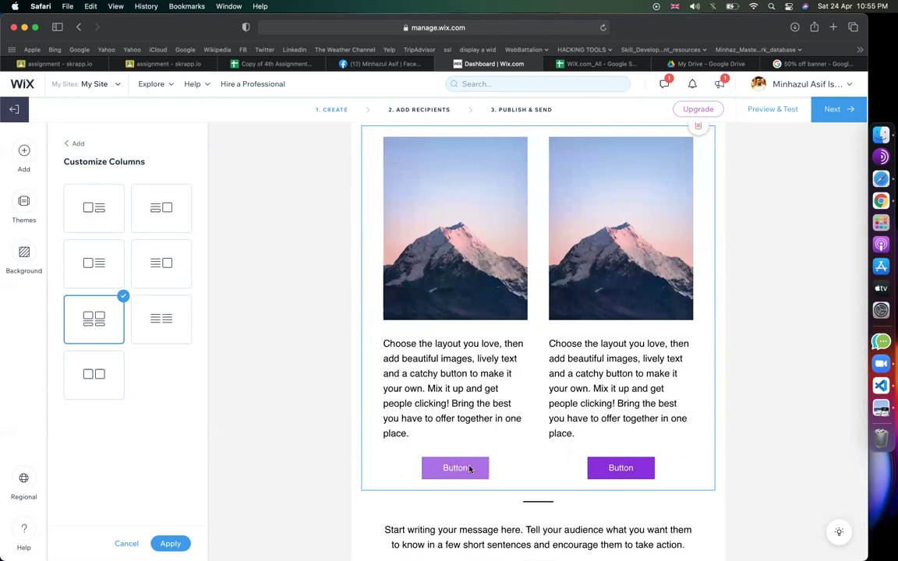
{"action": "scroll", "coordinate": [578, 277], "scroll_direction": "up", "scroll_amount": 1}
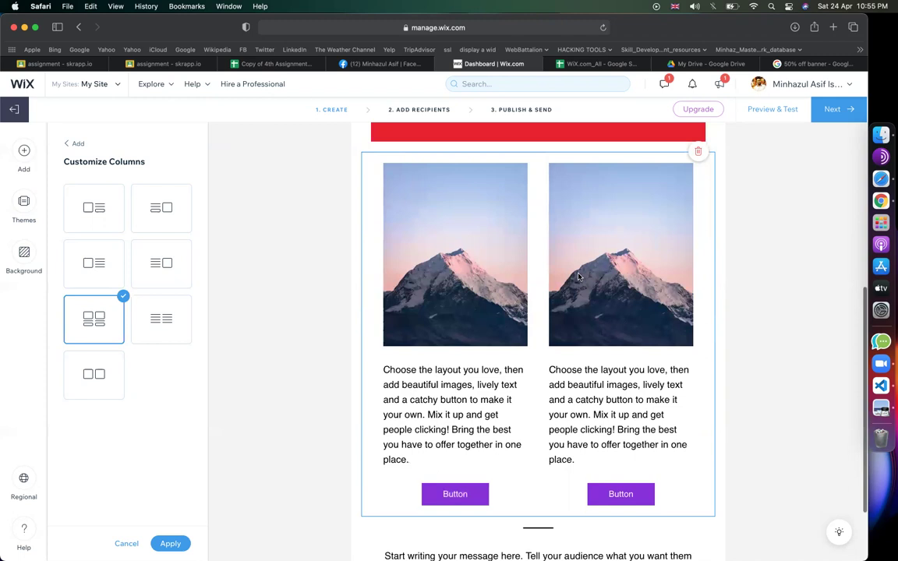
{"action": "scroll", "coordinate": [578, 277], "scroll_direction": "down", "scroll_amount": 1}
{"action": "left_click", "coordinate": [799, 64]}
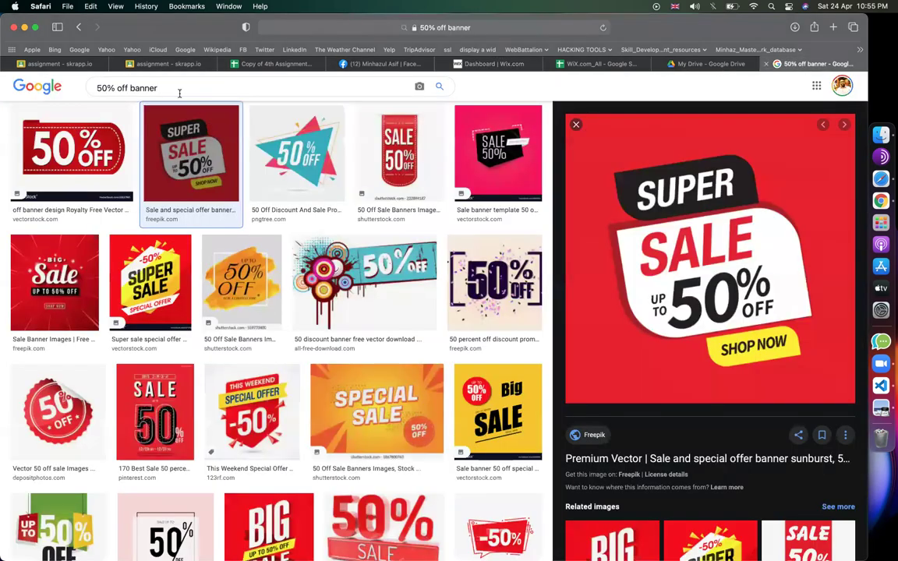
- Search Google Images for 'iphone', then go back to the email editor
{"action": "key", "text": "super+a"}
{"action": "type", "text": "iphone"}
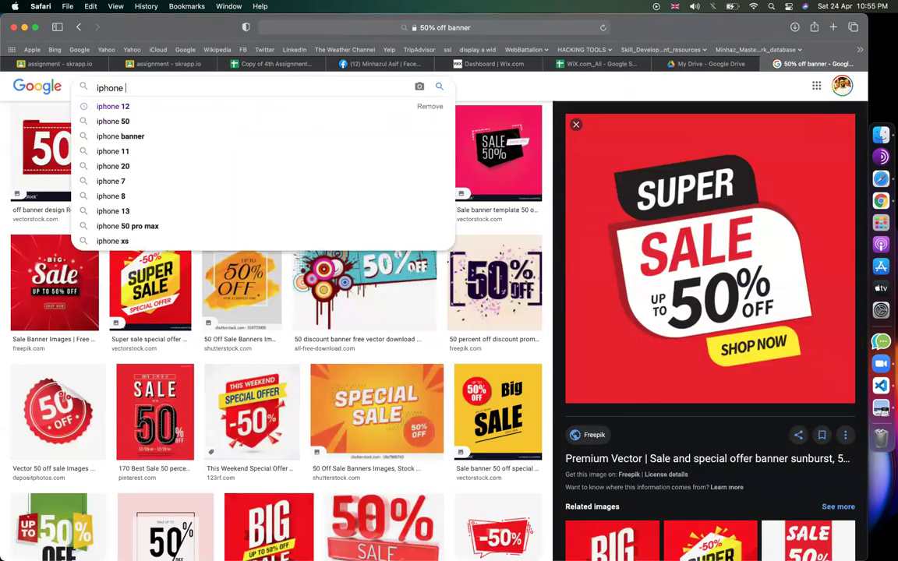
{"action": "left_click", "coordinate": [479, 63]}
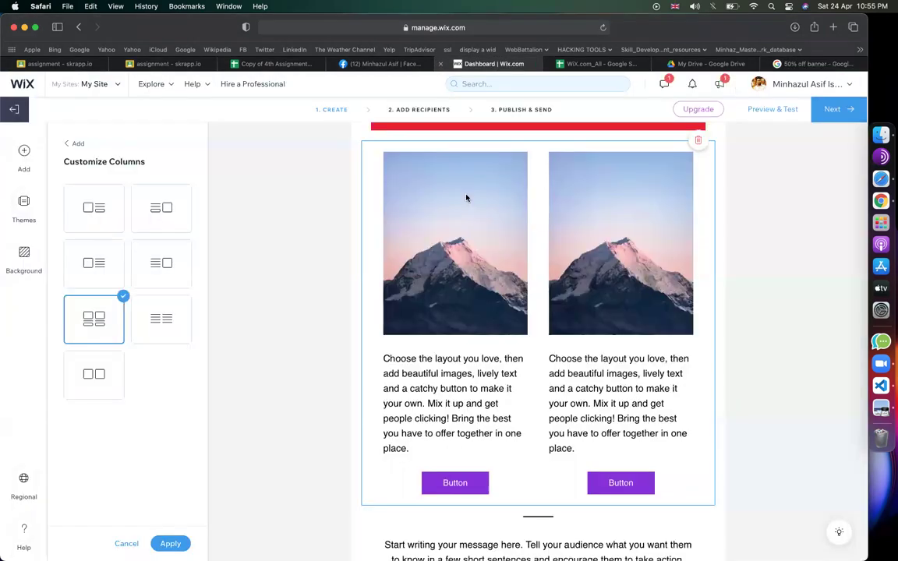
{"action": "left_click", "coordinate": [343, 285]}
{"action": "scroll", "coordinate": [343, 285], "scroll_direction": "up", "scroll_amount": 3}
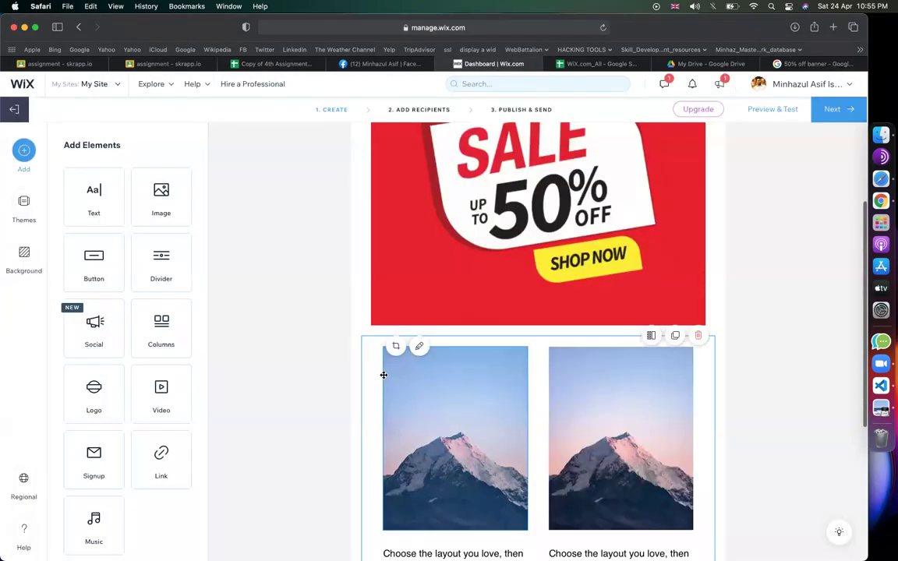
{"action": "scroll", "coordinate": [345, 366], "scroll_direction": "down", "scroll_amount": 2}
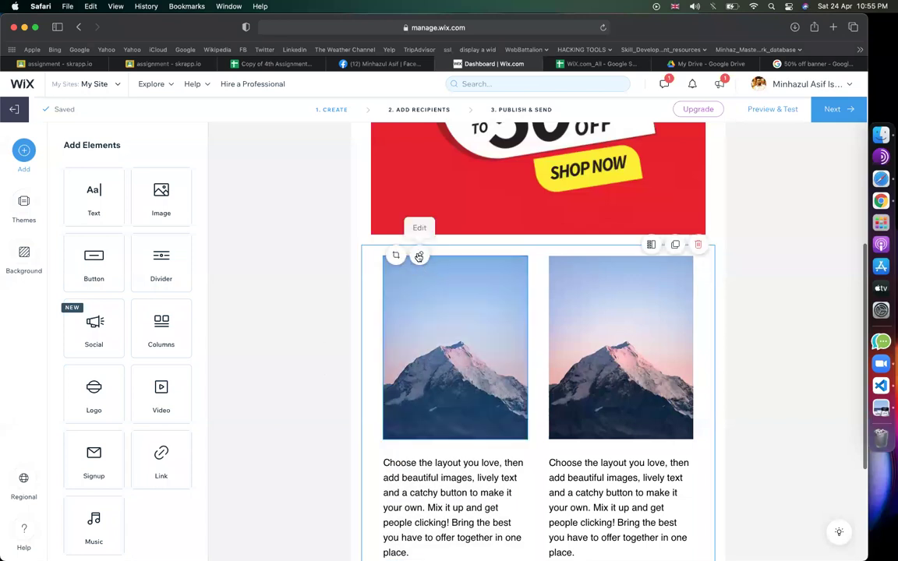
- Replace the left column's mountain photo with the uploaded iPhone 11 Pro screenshot
{"action": "left_click", "coordinate": [419, 257]}
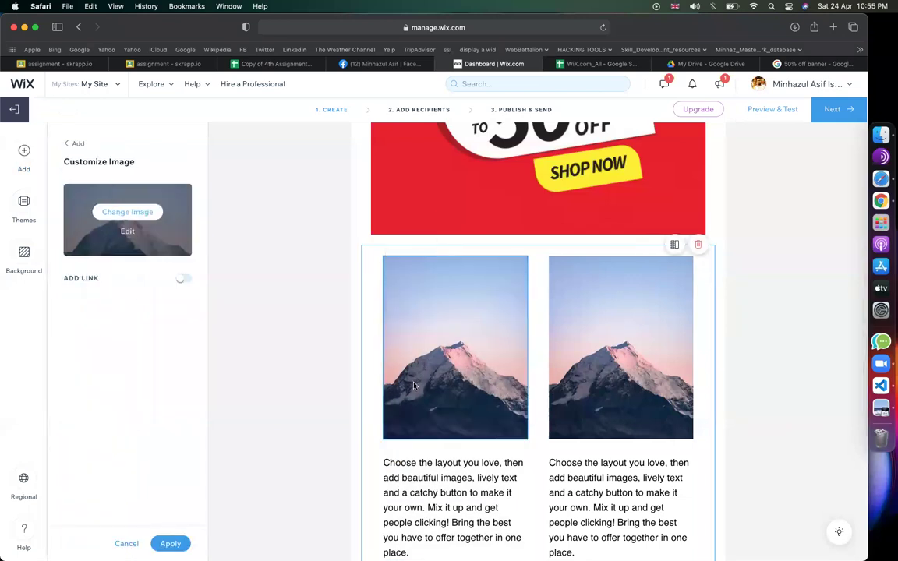
{"action": "left_click", "coordinate": [133, 213]}
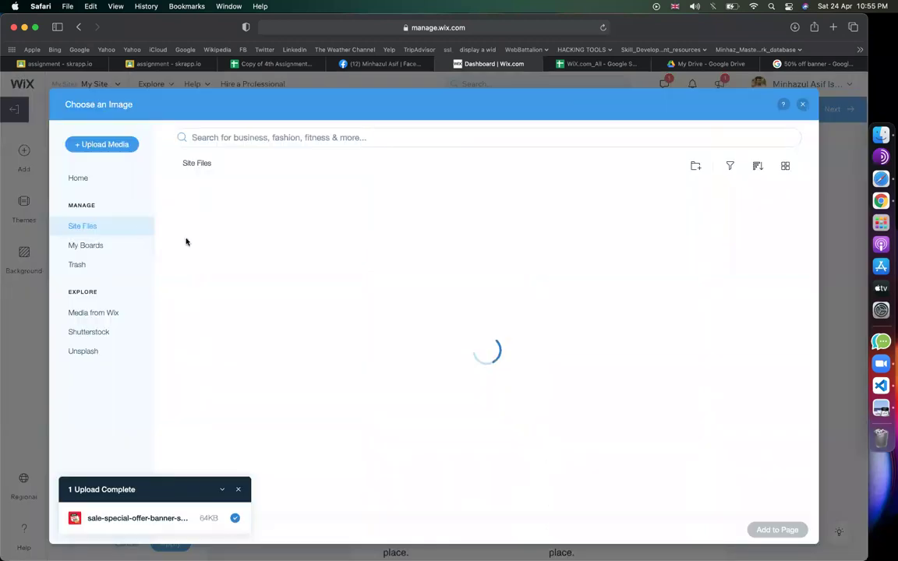
{"action": "left_click", "coordinate": [118, 147]}
{"action": "left_click", "coordinate": [408, 313]}
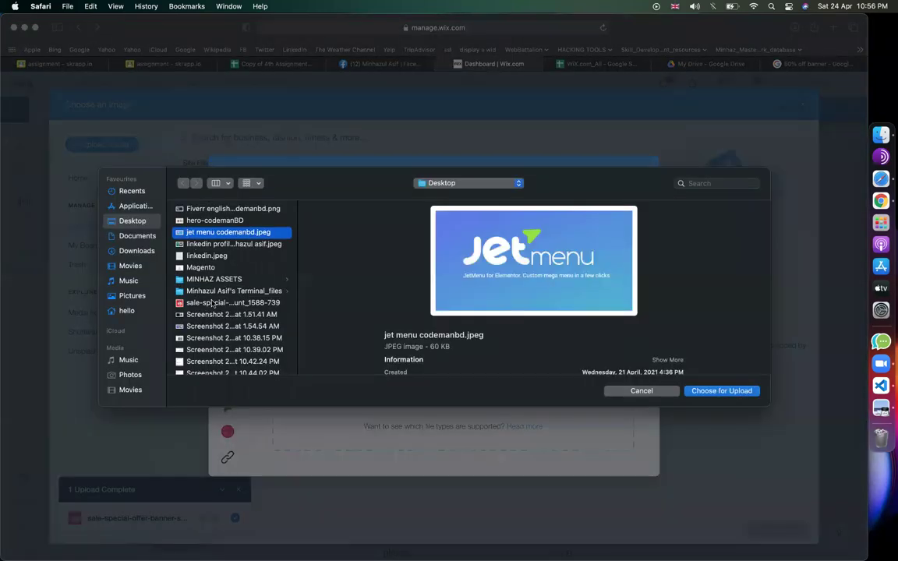
{"action": "scroll", "coordinate": [211, 302], "scroll_direction": "down", "scroll_amount": 5}
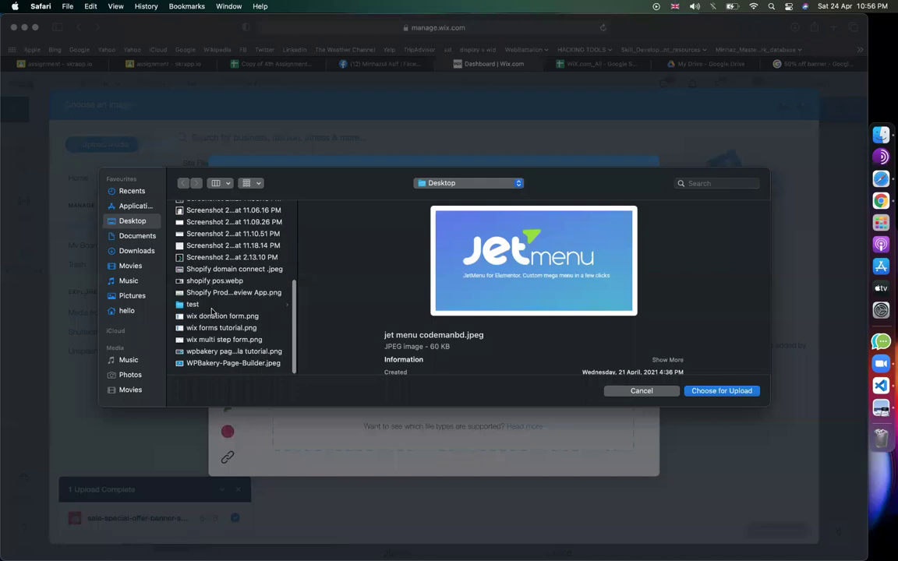
{"action": "scroll", "coordinate": [202, 318], "scroll_direction": "up", "scroll_amount": 5}
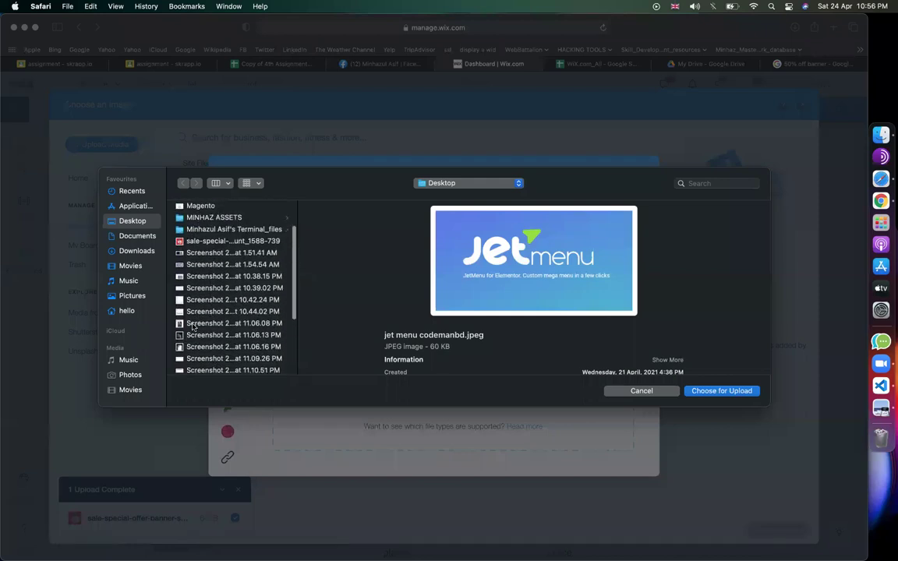
{"action": "left_click", "coordinate": [192, 327]}
{"action": "double_click", "coordinate": [192, 326]}
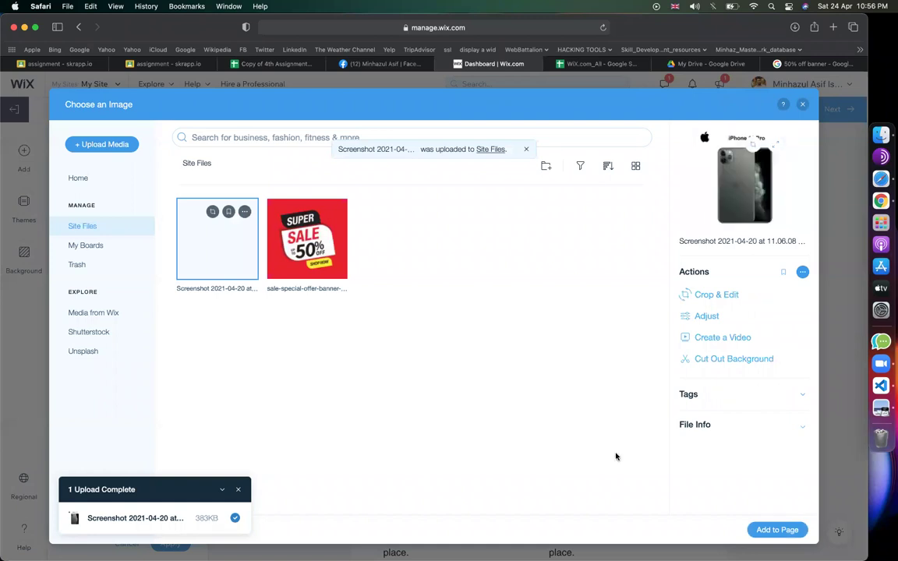
{"action": "left_click", "coordinate": [777, 530]}
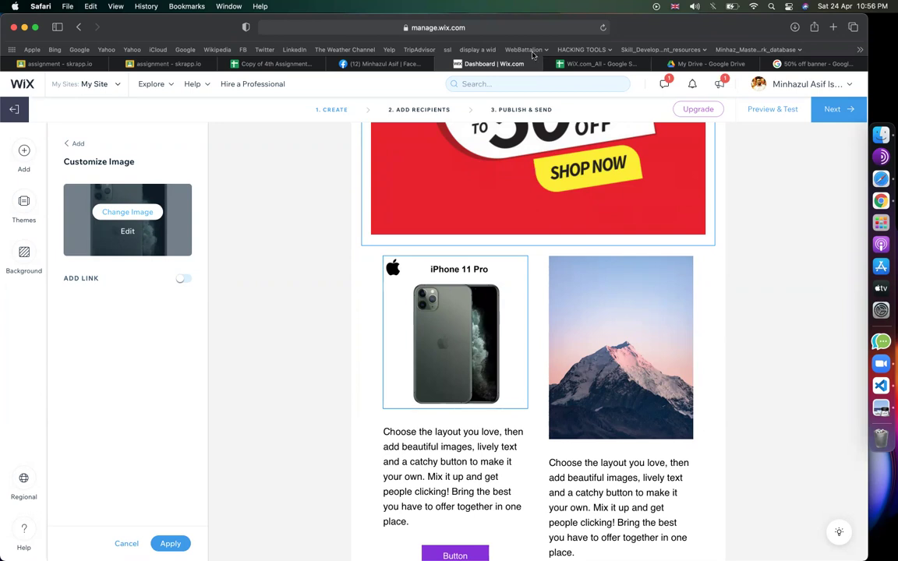
{"action": "left_click", "coordinate": [468, 468]}
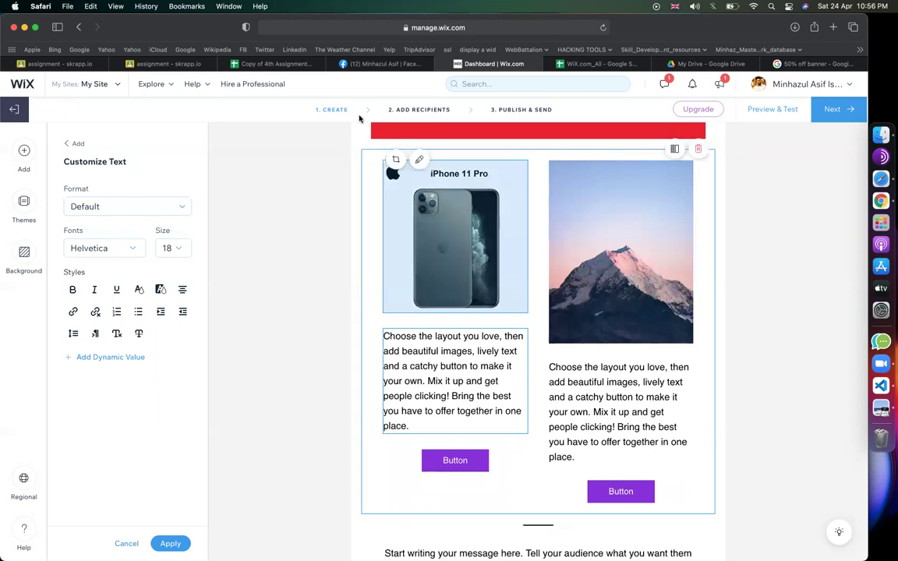
- Search 'iphone 12 pro max features', open GSMArena's specs page and select the Body rows
{"action": "left_click", "coordinate": [799, 64]}
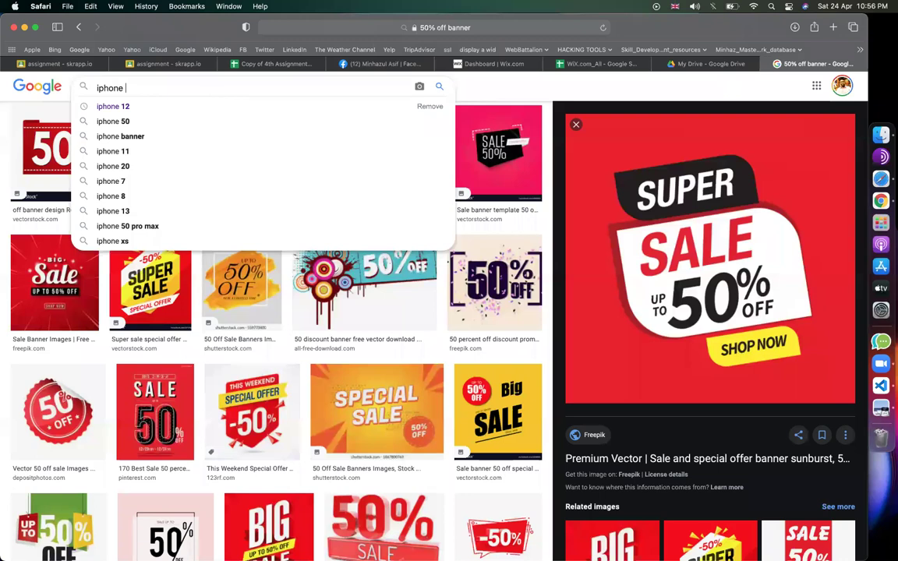
{"action": "type", "text": "12"}
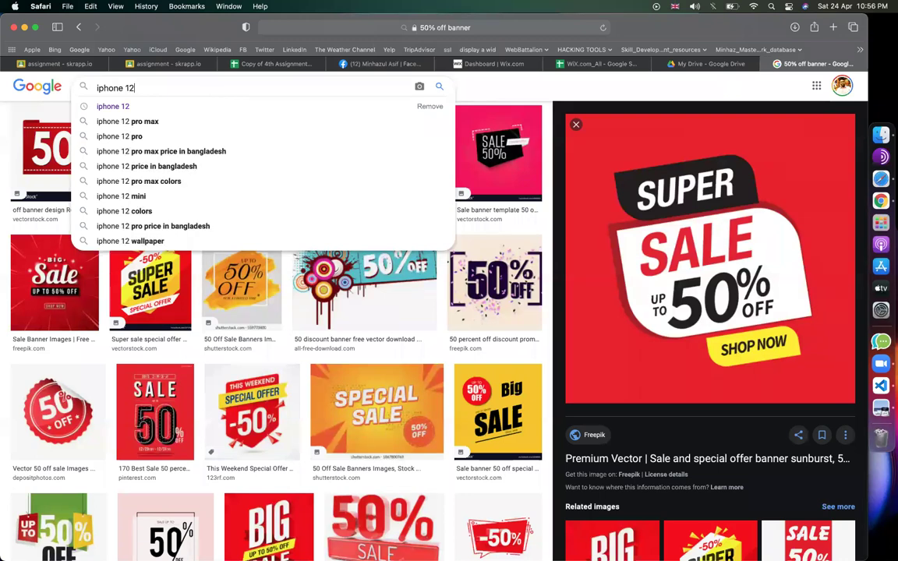
{"action": "type", "text": " pro max "}
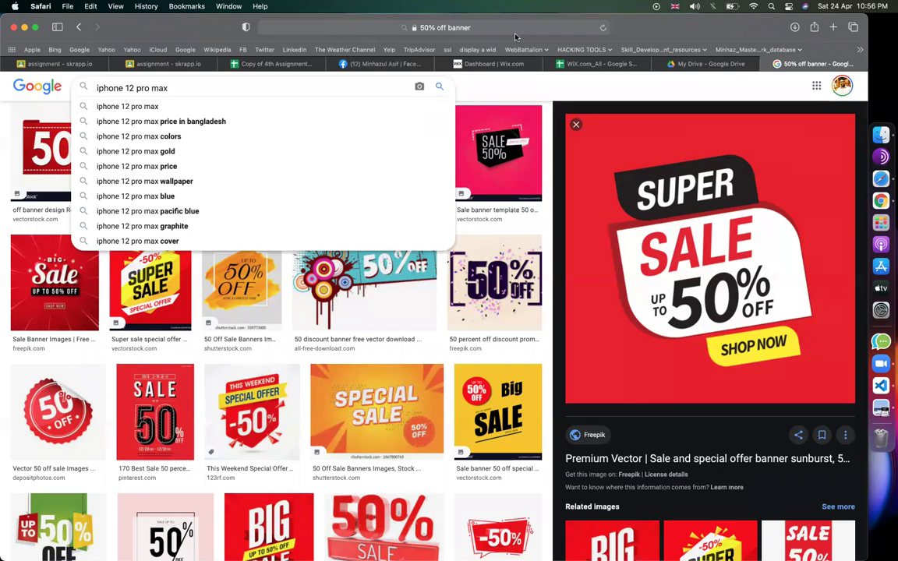
{"action": "type", "text": "features"}
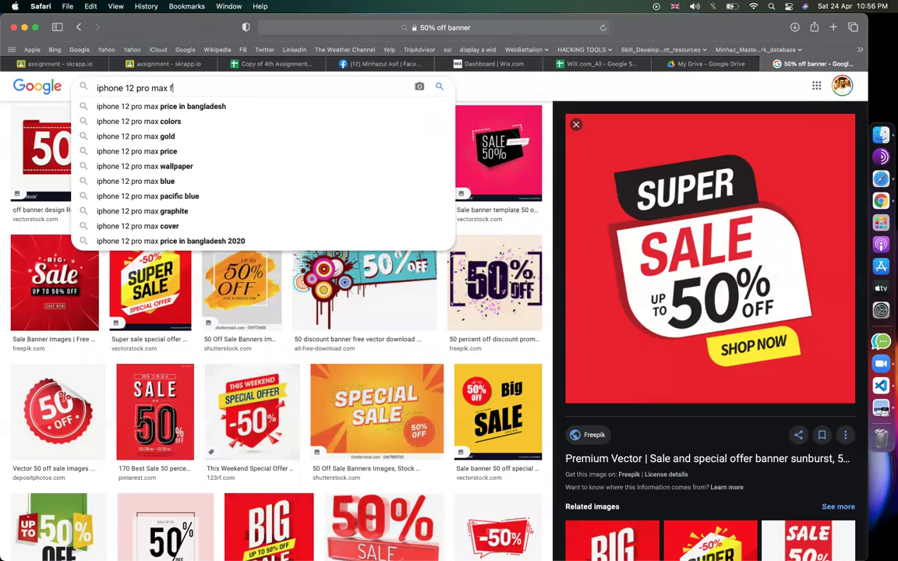
{"action": "key", "text": "Return"}
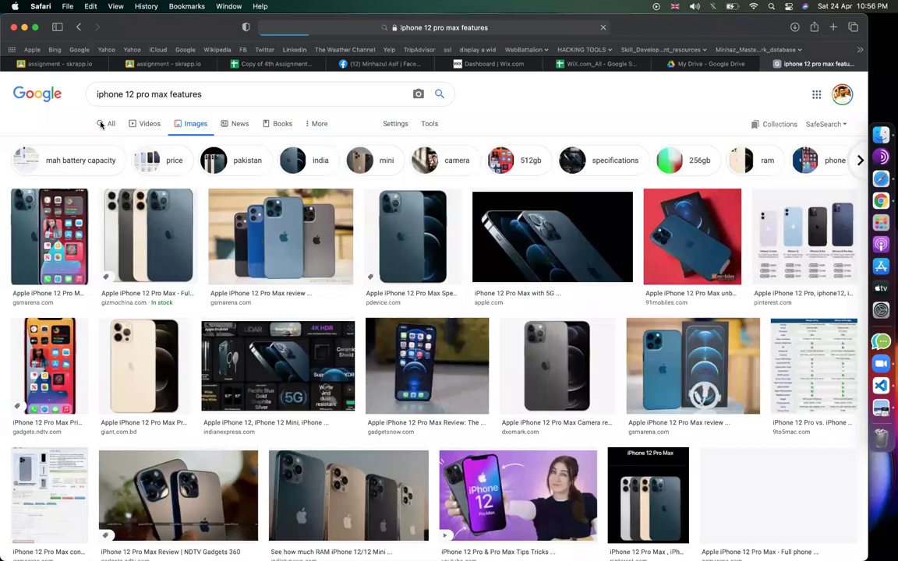
{"action": "left_click", "coordinate": [99, 123]}
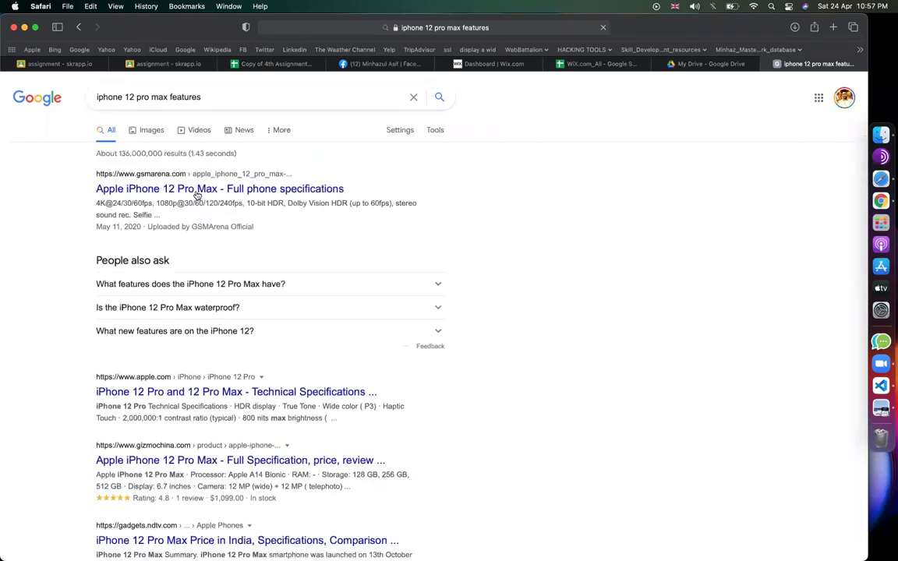
{"action": "left_click", "coordinate": [197, 191]}
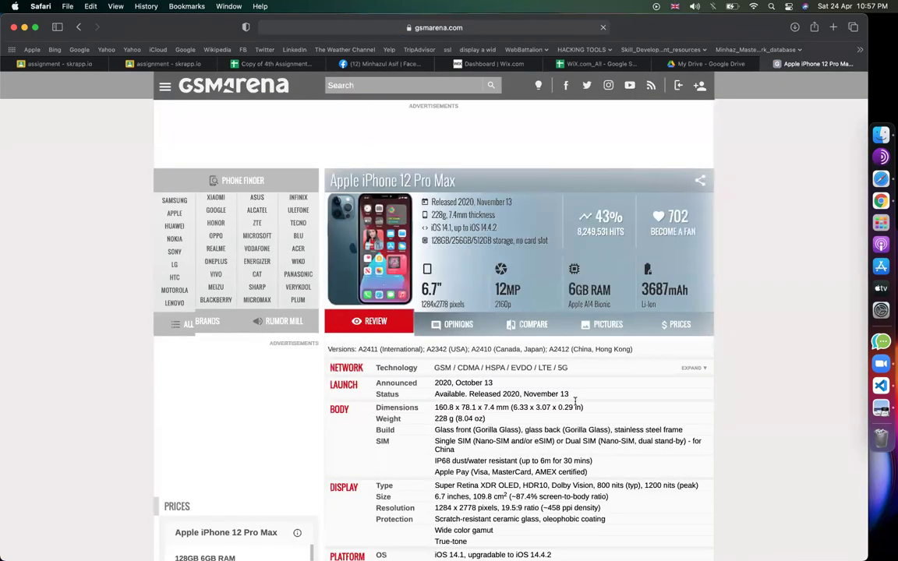
{"action": "scroll", "coordinate": [575, 401], "scroll_direction": "down", "scroll_amount": 3}
{"action": "left_click_drag", "start_coordinate": [588, 399], "coordinate": [375, 334]}
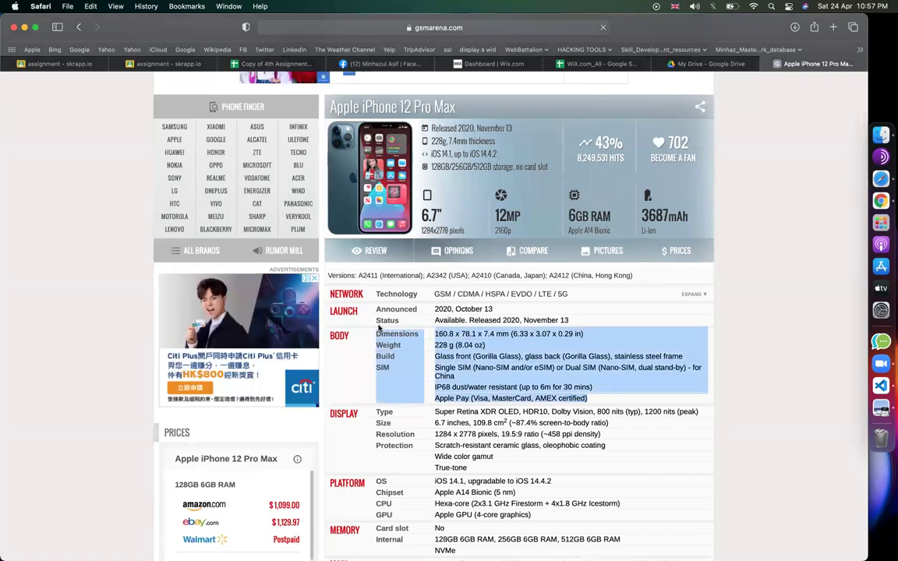
{"action": "left_click", "coordinate": [484, 64]}
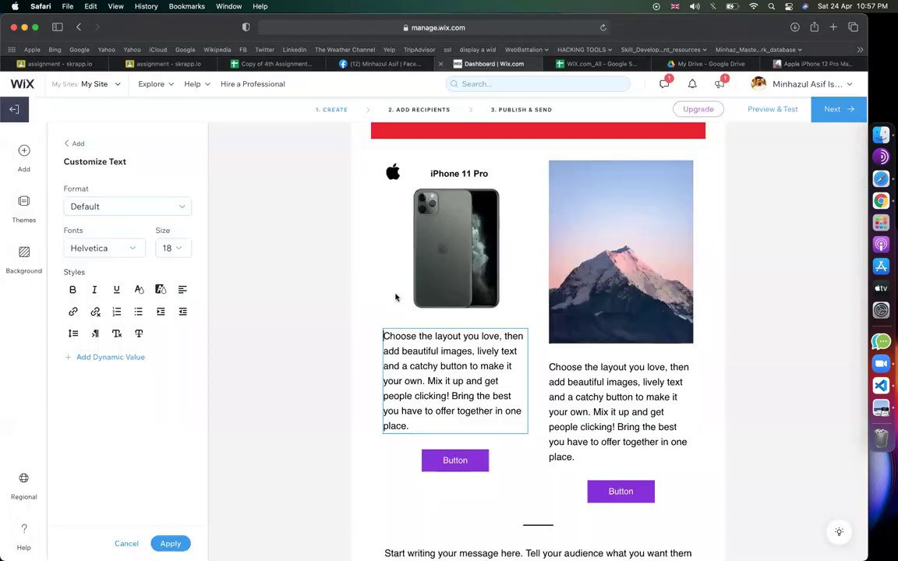
- Paste the iPhone body specs over the left column's placeholder paragraph
{"action": "triple_click", "coordinate": [439, 399]}
{"action": "left_click", "coordinate": [439, 399]}
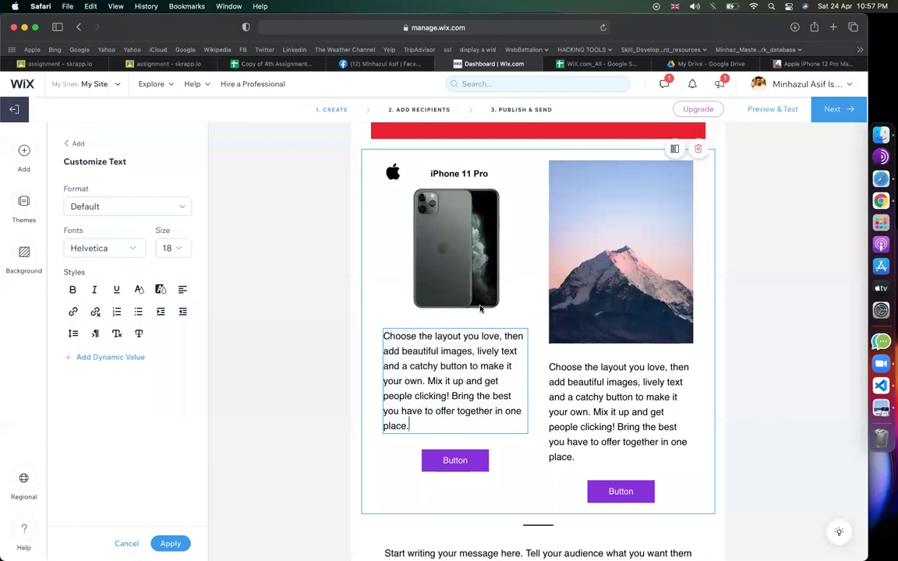
{"action": "left_click", "coordinate": [808, 66]}
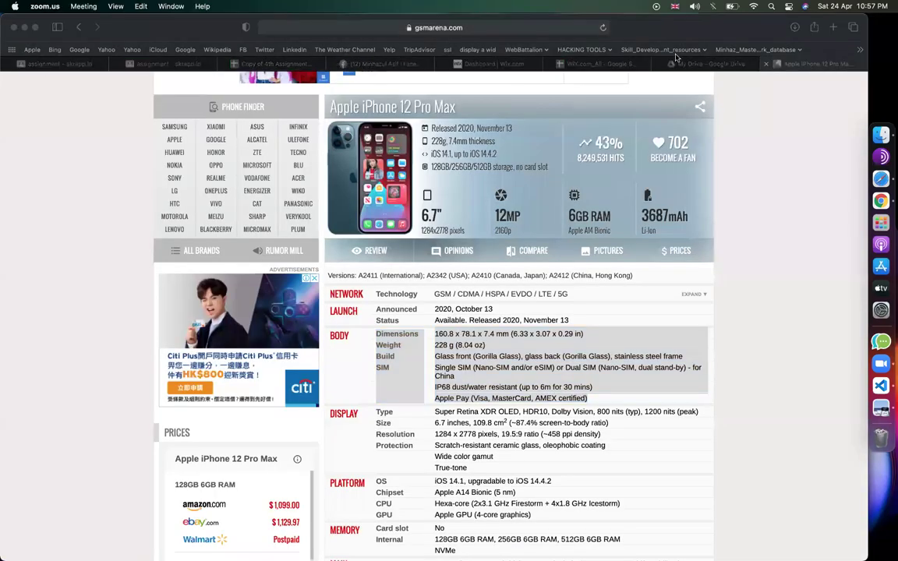
{"action": "left_click", "coordinate": [484, 64]}
{"action": "triple_click", "coordinate": [487, 418]}
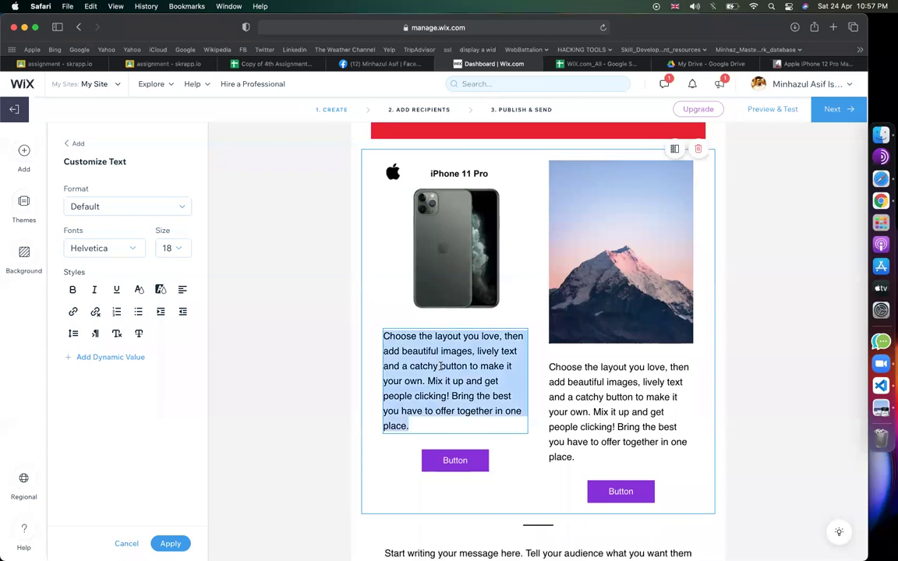
{"action": "type", "text": "Dimensions160.8 x 78.1 x 7.4 mm (6.33 x 3.07 x 0.29 in) Weight228 g (8.04 oz) BuildGlass front (Gorilla Glass), glass back (Gorilla Glass), stainless steel frame SIMSingle SIM (Nano-SIM and/or eSIM) or Dual SIM (Nano-SIM, dual stand-by) - for China  IP68 dust/water resistant (up to 6m for 30 mins) Apple Pay (Visa, MasterCard, AMEX certified)"}
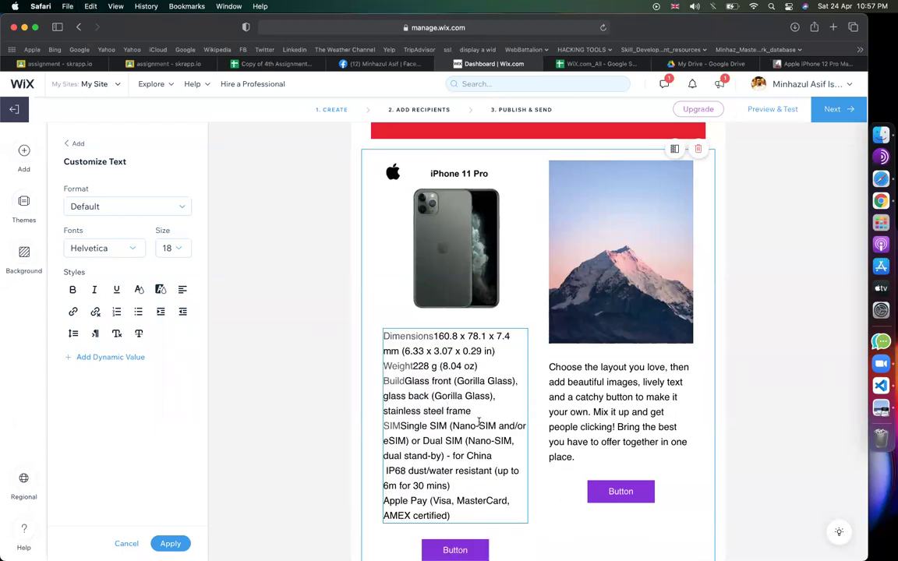
{"action": "scroll", "coordinate": [561, 328], "scroll_direction": "down", "scroll_amount": 2}
{"action": "scroll", "coordinate": [644, 213], "scroll_direction": "up", "scroll_amount": 2}
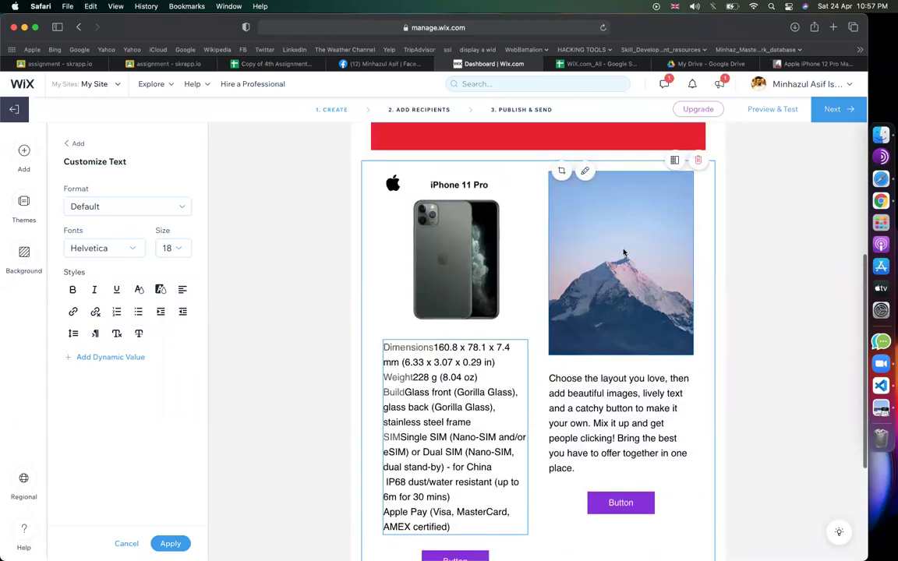
- Upload the 11.06.13 PM screenshot to replace the right column's mountain photo
{"action": "left_click", "coordinate": [584, 171]}
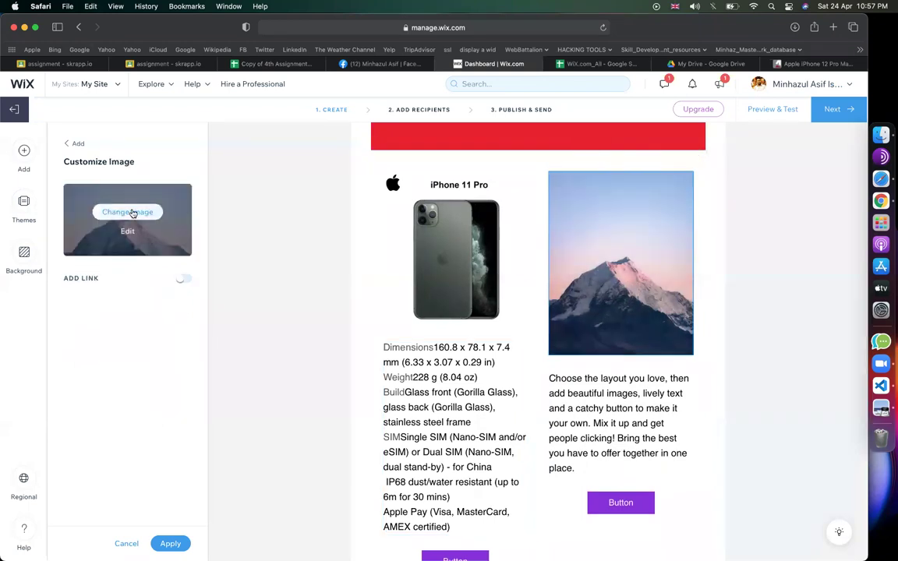
{"action": "left_click", "coordinate": [128, 211]}
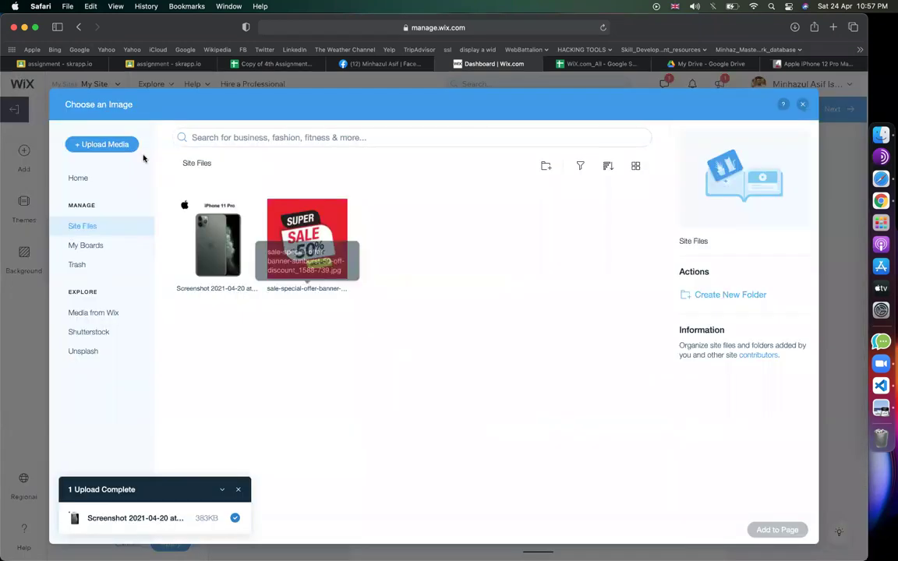
{"action": "left_click", "coordinate": [110, 144]}
{"action": "left_click", "coordinate": [439, 345]}
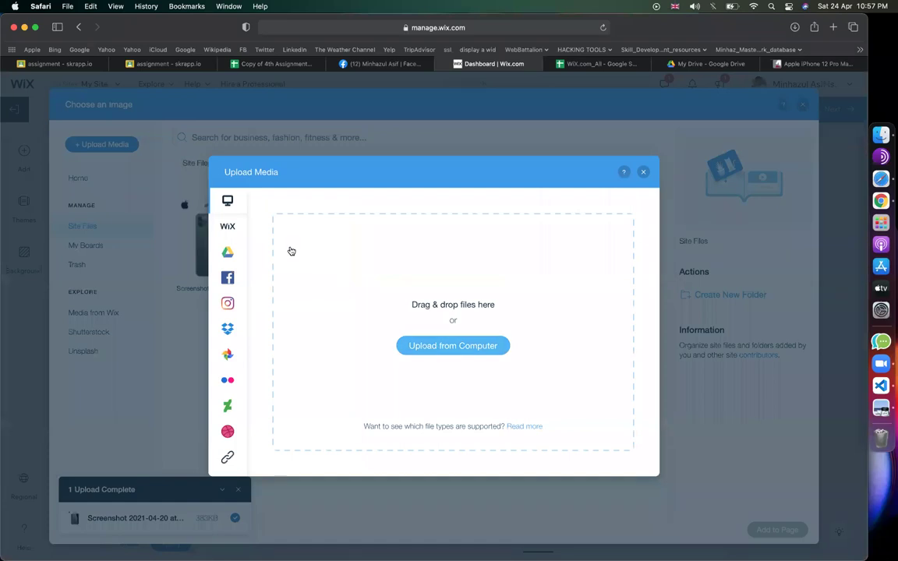
{"action": "scroll", "coordinate": [222, 293], "scroll_direction": "down", "scroll_amount": 5}
{"action": "left_click", "coordinate": [226, 259]}
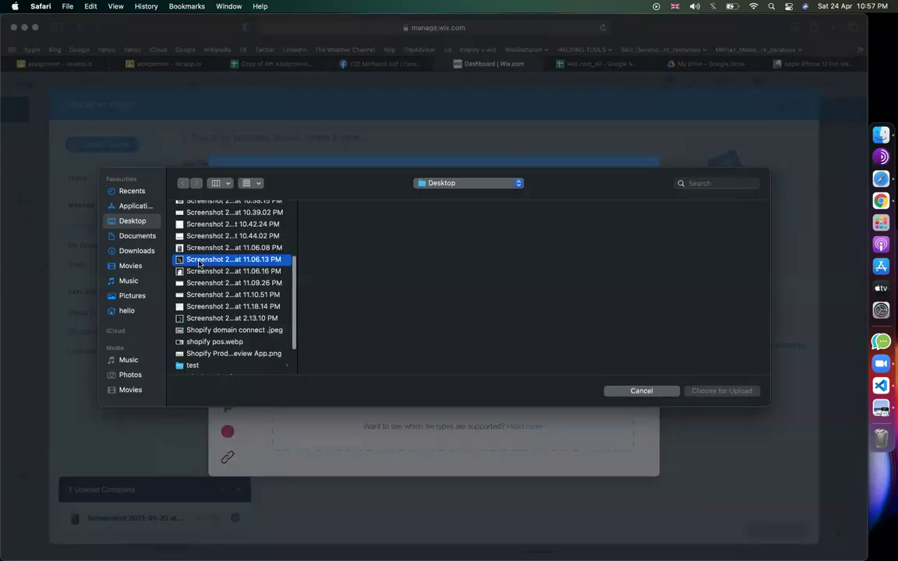
{"action": "left_click", "coordinate": [721, 391]}
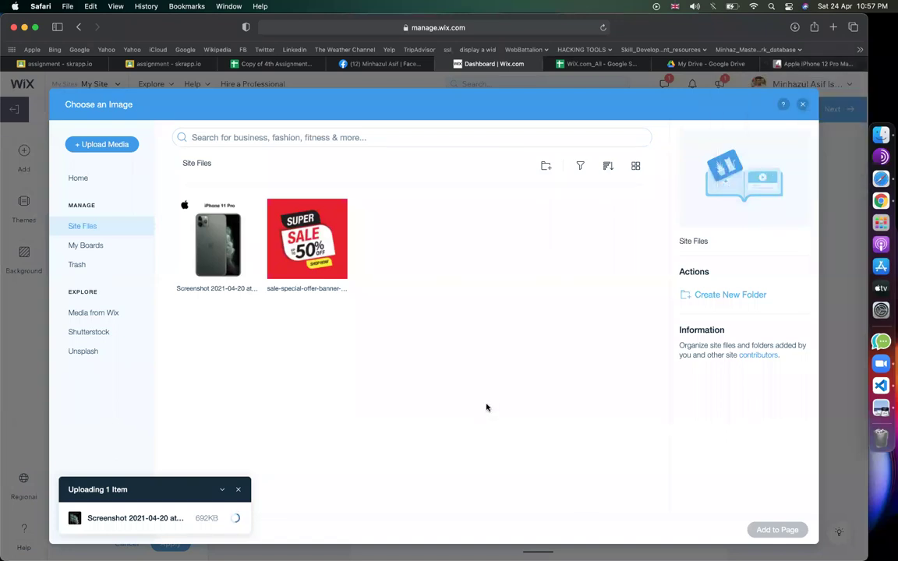
- Copy GSMArena's display specs (Type to True-tone) and place the uploaded iPhone image in the email
{"action": "left_click", "coordinate": [787, 64]}
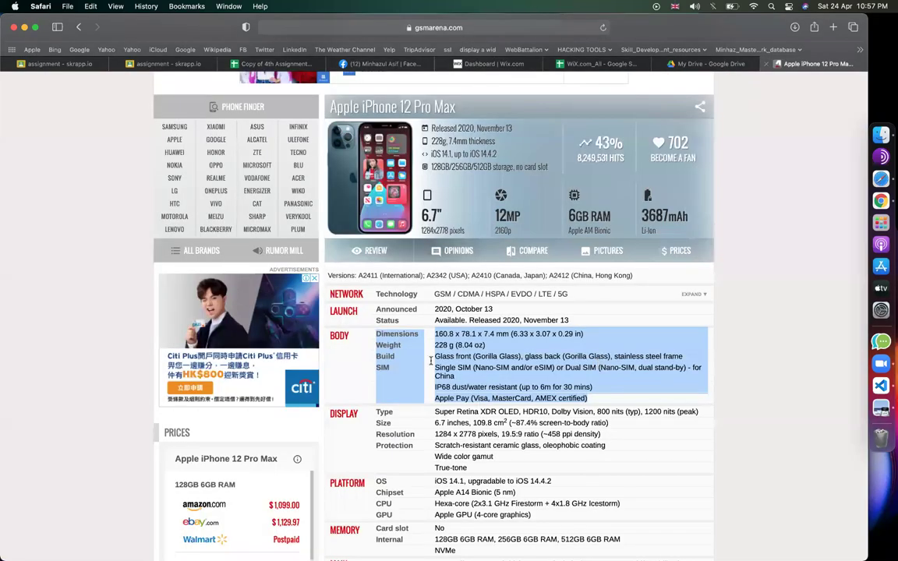
{"action": "scroll", "coordinate": [431, 361], "scroll_direction": "down", "scroll_amount": 2}
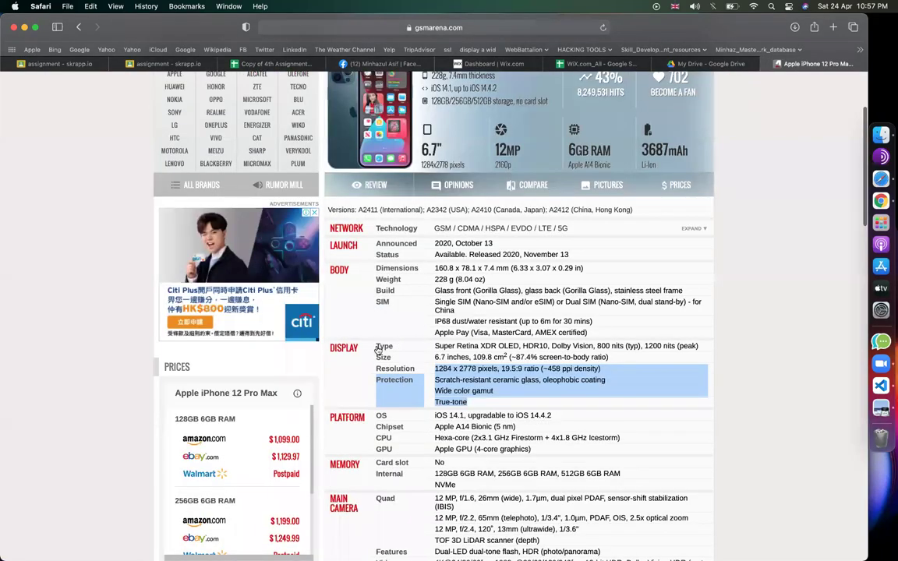
{"action": "left_click_drag", "start_coordinate": [378, 350], "coordinate": [409, 295]}
{"action": "left_click", "coordinate": [489, 64]}
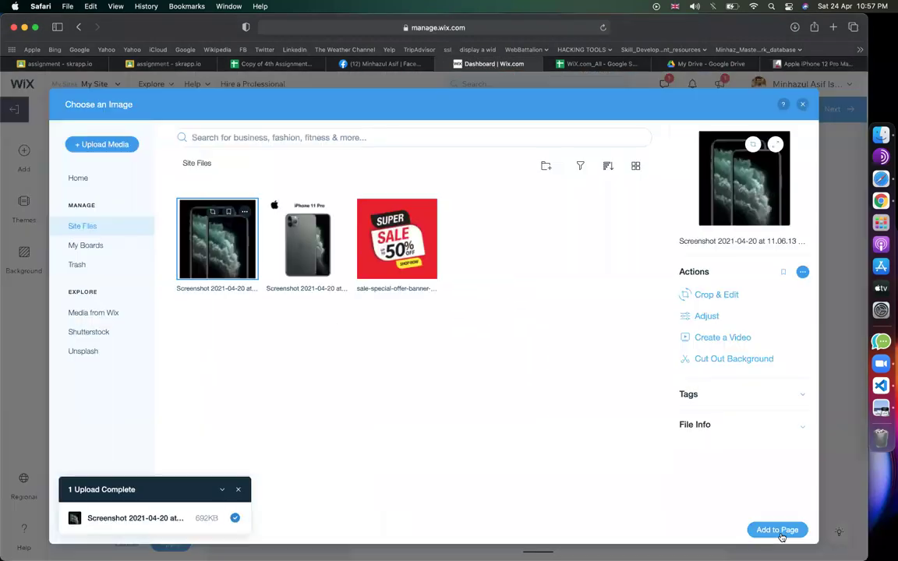
{"action": "left_click", "coordinate": [777, 530]}
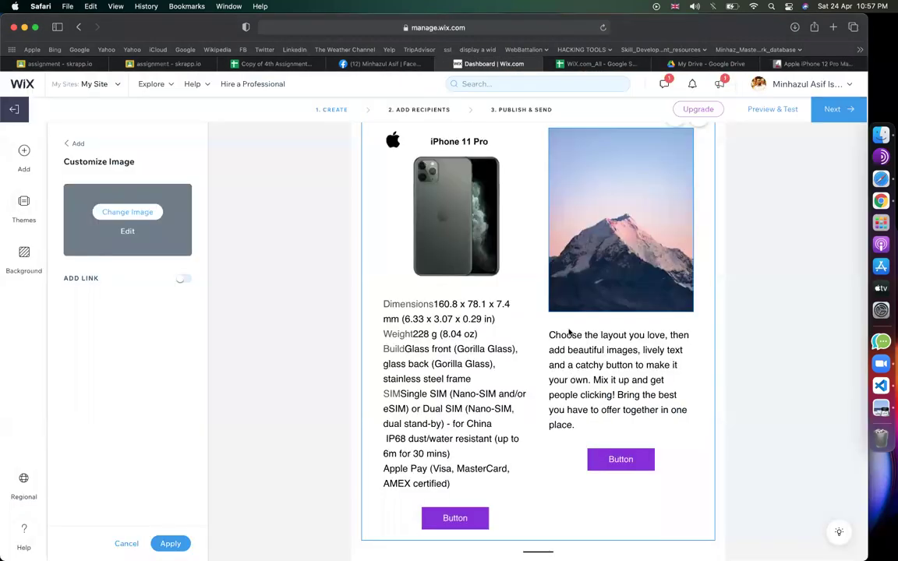
- Paste the display specs over the right column's placeholder paragraph
{"action": "left_click", "coordinate": [637, 381]}
{"action": "key", "text": "super+a"}
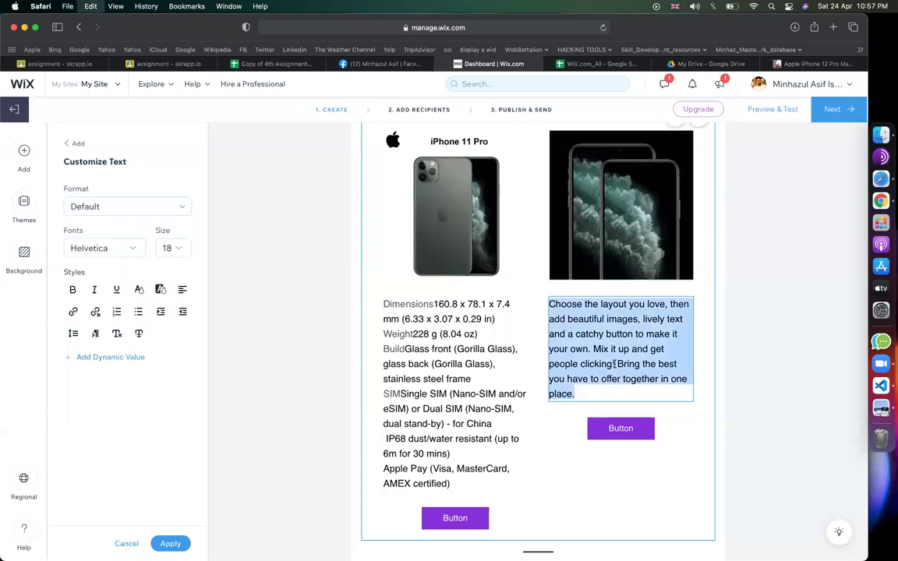
{"action": "type", "text": "TypeSuper Retina XDR OLED, HDR10, Dolby Vision, 800 nits (typ), 1200 nits (peak) Size6.7 inches, 109.8 cm2 (~87.4% screen-to-body ratio) Resolution1284 x 2778 pixels, 19.5:9 ratio (~458 ppi density) ProtectionScratch-resistant ceramic glass, oleophobic coating  Wide color gamut True-tone"}
{"action": "right_click", "coordinate": [764, 493]}
{"action": "key", "text": "Escape"}
{"action": "left_click", "coordinate": [452, 518]}
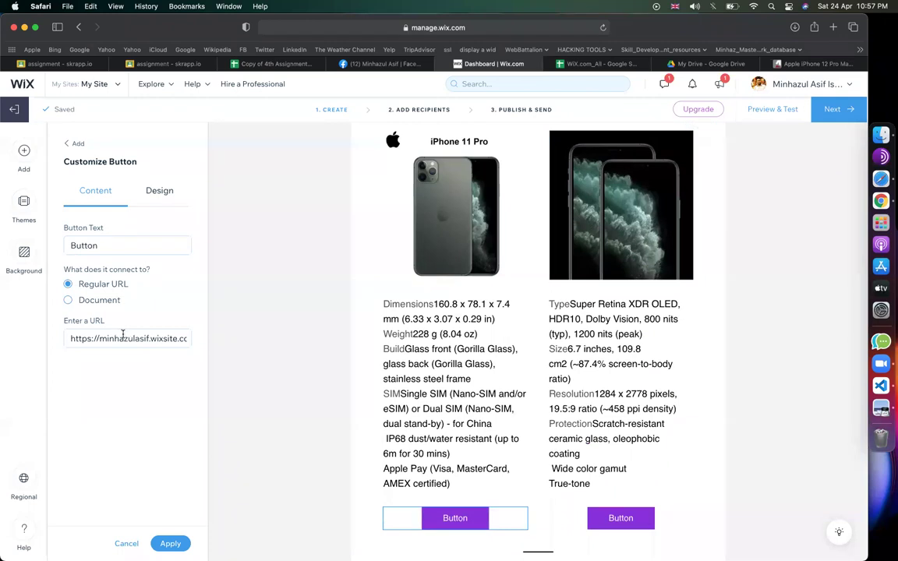
- Append /shop to the left button's link so it targets the businesswebsite/shop page
{"action": "left_click", "coordinate": [122, 336]}
{"action": "key", "text": "super+Right"}
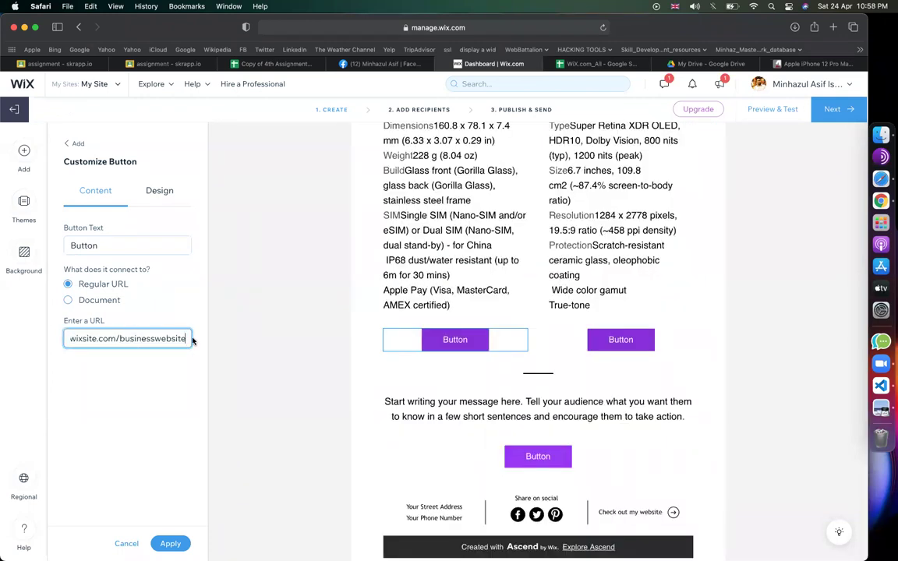
{"action": "type", "text": "/shop"}
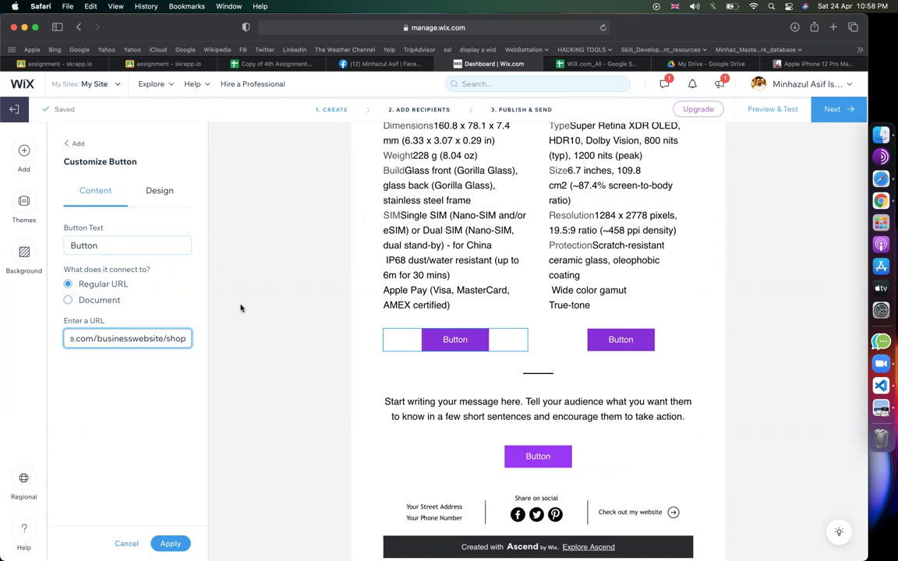
- Open the campaign page address in a new tab, then check the second button's link
{"action": "left_click", "coordinate": [496, 33]}
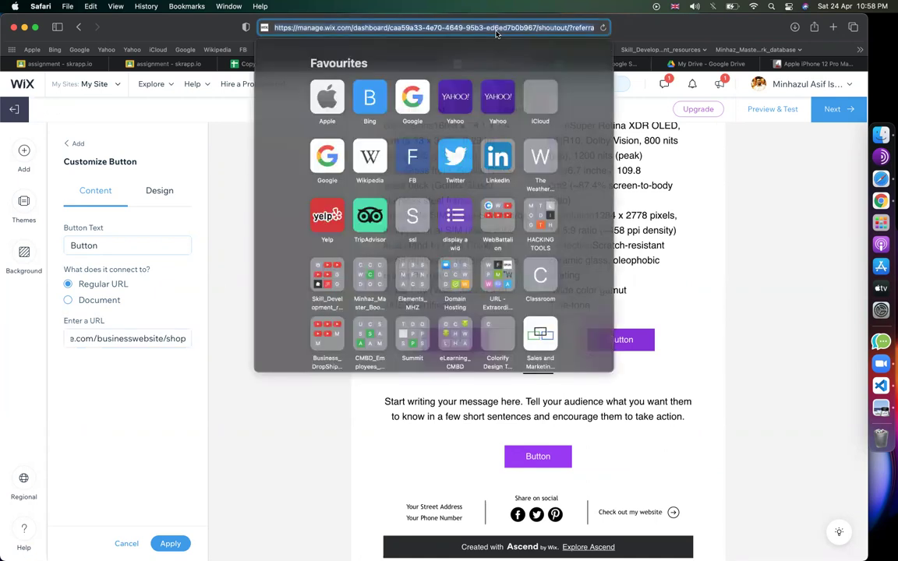
{"action": "key", "text": "super+v"}
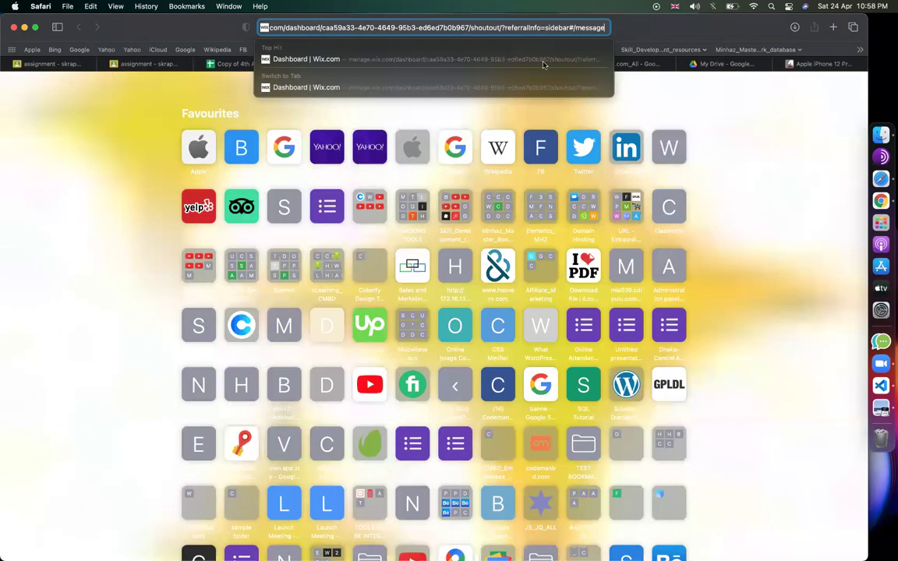
{"action": "key", "text": "Return"}
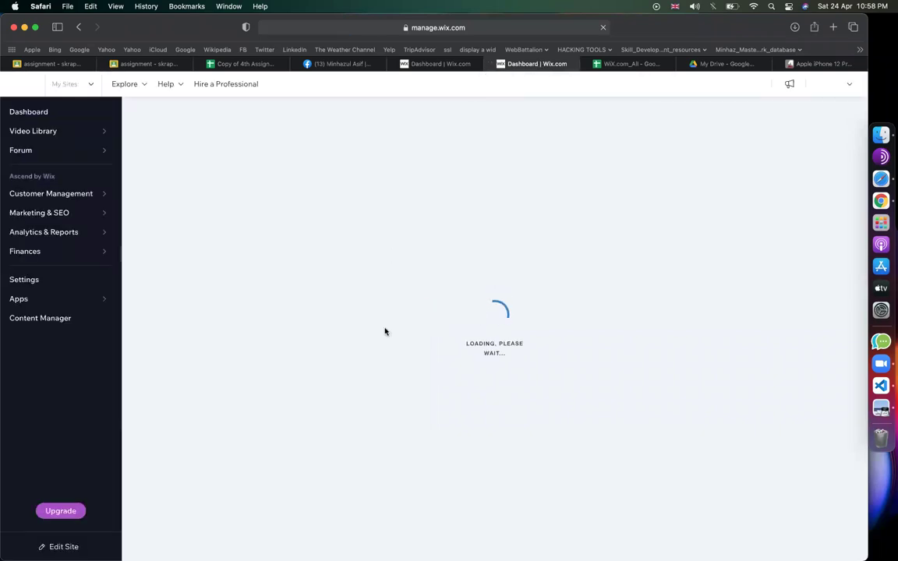
{"action": "left_click", "coordinate": [437, 65]}
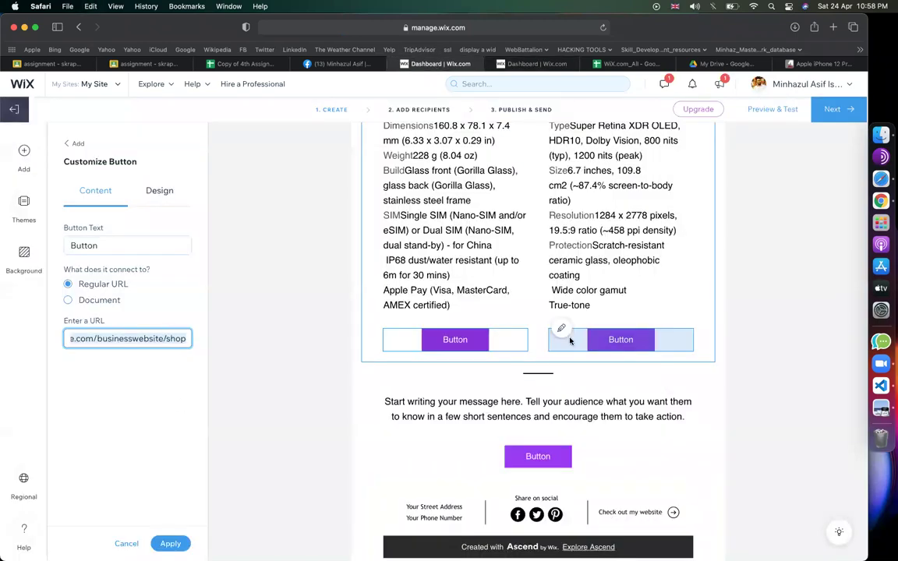
{"action": "left_click", "coordinate": [562, 330]}
{"action": "key", "text": "super+Right"}
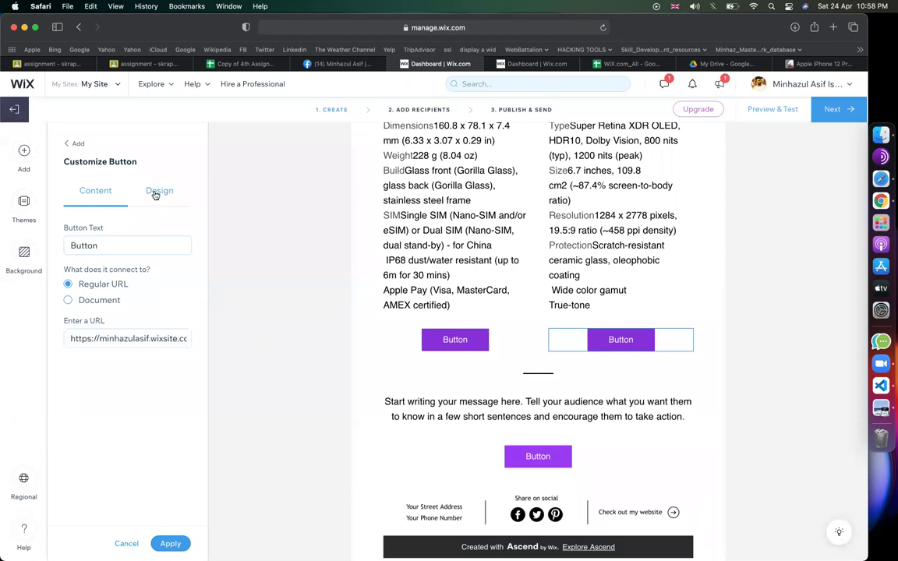
- Set the right button's fill colour to bright red #FB1B1B and copy the hex value
{"action": "left_click", "coordinate": [155, 194]}
{"action": "scroll", "coordinate": [366, 273], "scroll_direction": "up", "scroll_amount": 6}
{"action": "scroll", "coordinate": [303, 453], "scroll_direction": "down", "scroll_amount": 4}
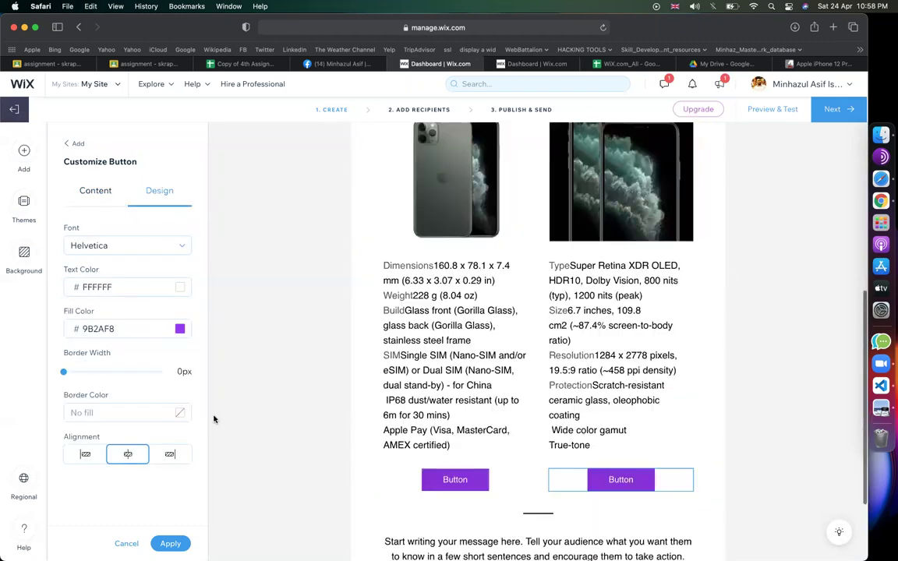
{"action": "scroll", "coordinate": [214, 419], "scroll_direction": "down", "scroll_amount": 2}
{"action": "left_click", "coordinate": [160, 328]}
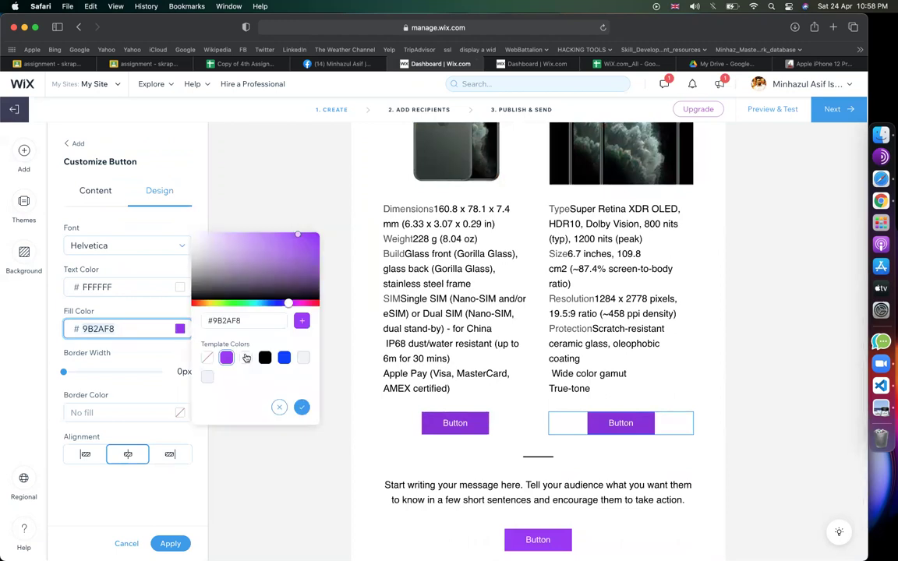
{"action": "left_click", "coordinate": [195, 303]}
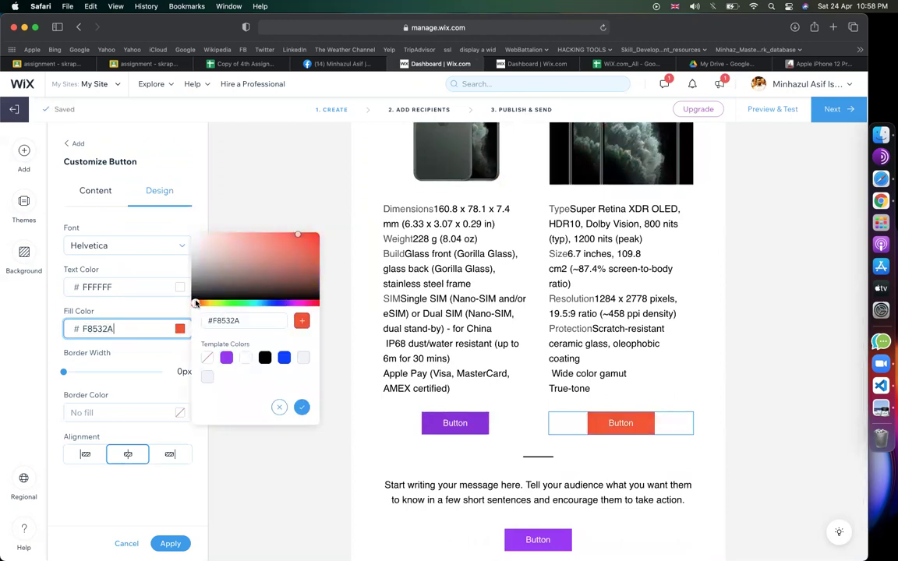
{"action": "left_click_drag", "start_coordinate": [195, 303], "coordinate": [191, 303]}
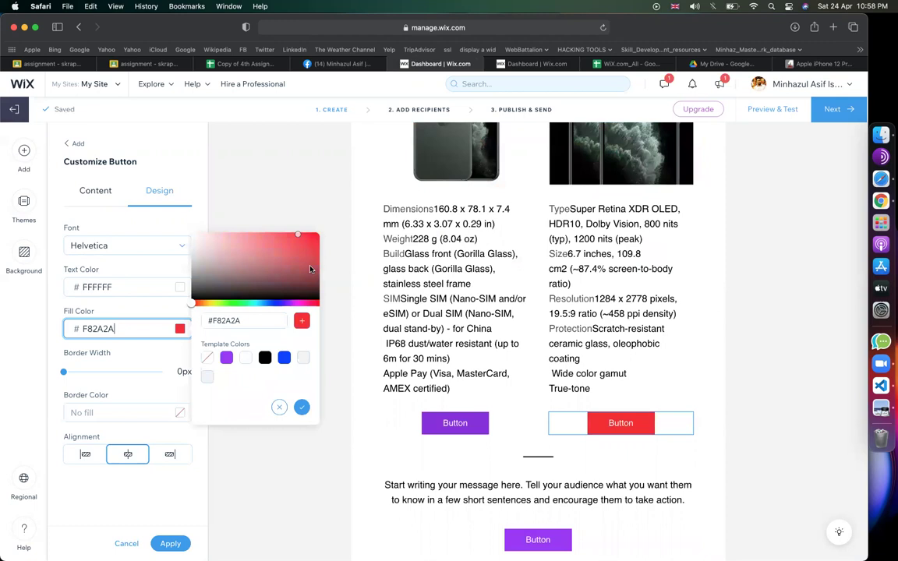
{"action": "left_click", "coordinate": [310, 267]}
{"action": "left_click", "coordinate": [307, 245]}
{"action": "left_click", "coordinate": [308, 243]}
{"action": "left_click", "coordinate": [307, 235]}
{"action": "left_click_drag", "start_coordinate": [246, 320], "coordinate": [202, 325]}
{"action": "key", "text": "super+c"}
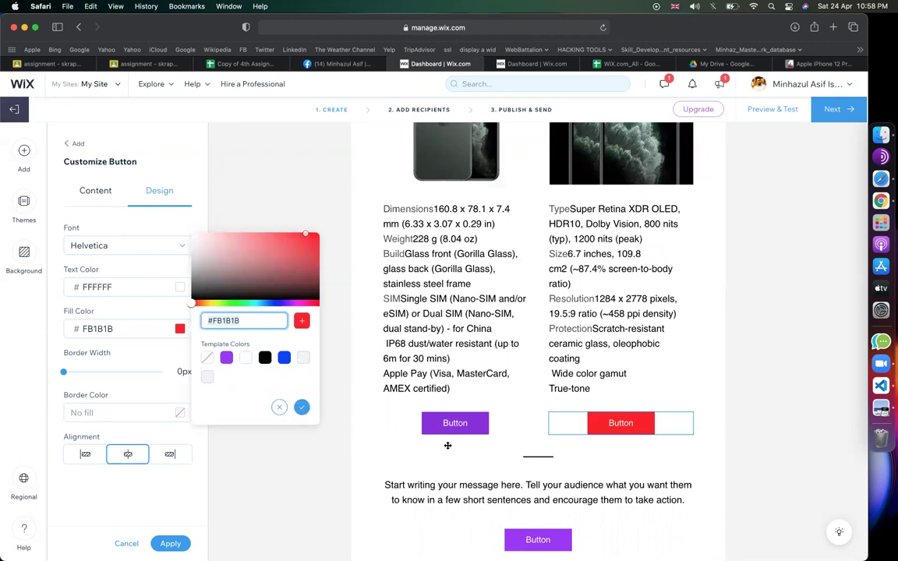
- Paste #FB1B1B into the left button's fill colour to turn it red
{"action": "left_click", "coordinate": [407, 418]}
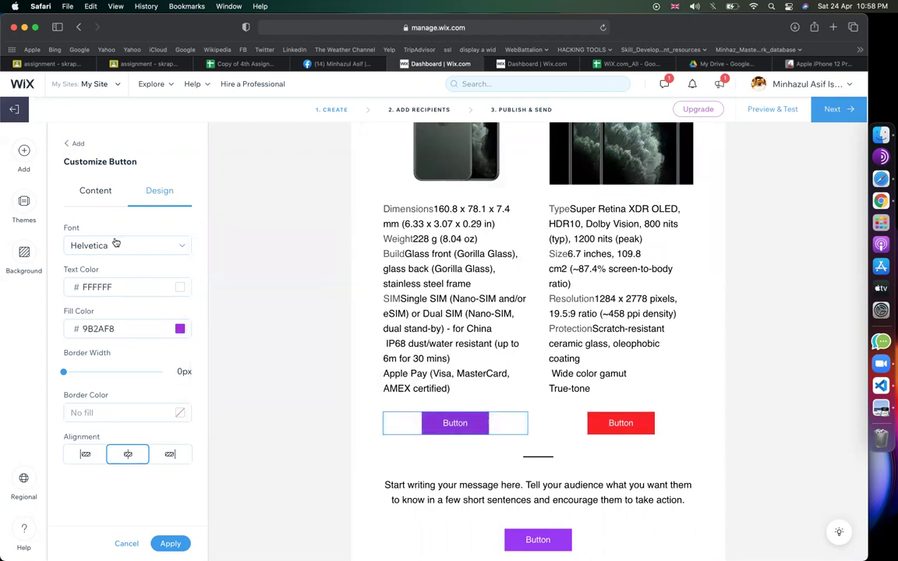
{"action": "left_click", "coordinate": [170, 334]}
{"action": "triple_click", "coordinate": [226, 320]}
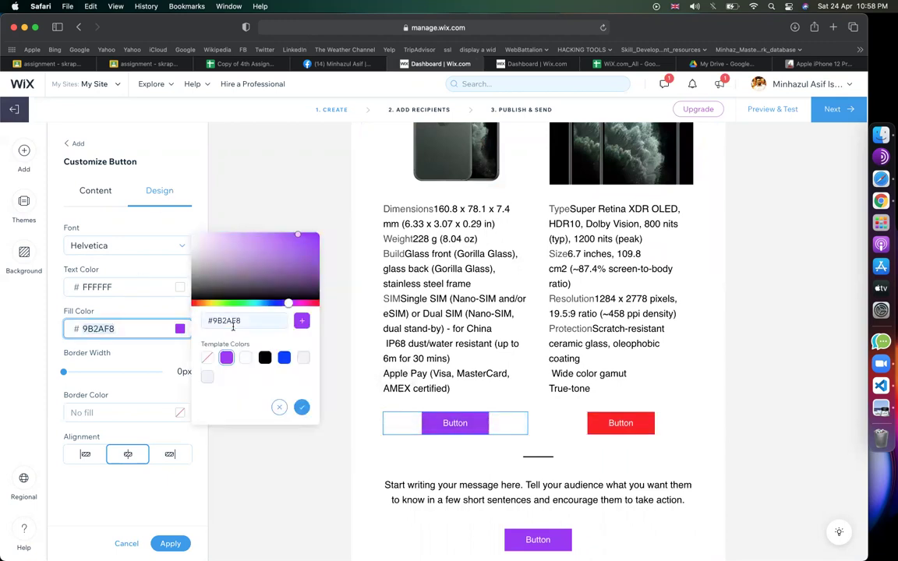
{"action": "key", "text": "super+v"}
{"action": "left_click", "coordinate": [349, 530]}
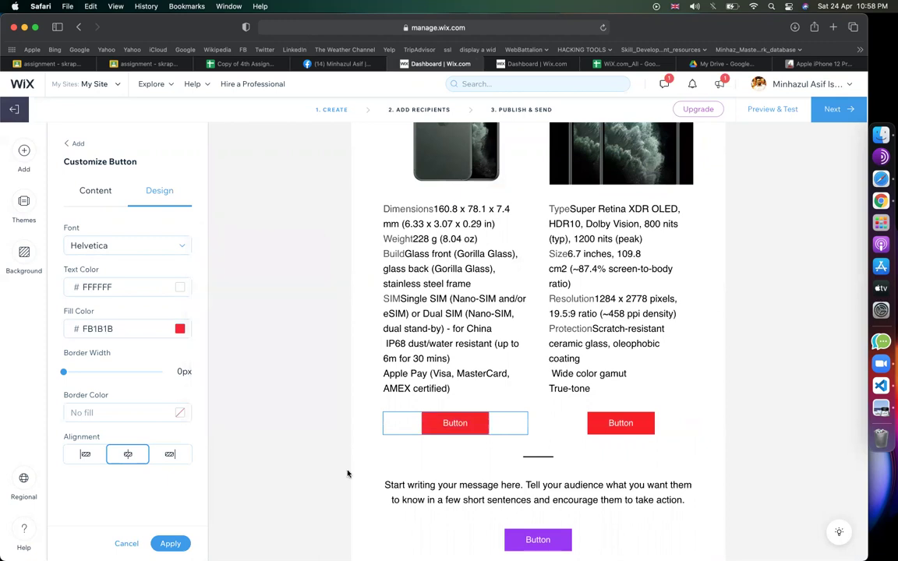
{"action": "scroll", "coordinate": [349, 531], "scroll_direction": "down", "scroll_amount": 3}
{"action": "left_click", "coordinate": [536, 397]}
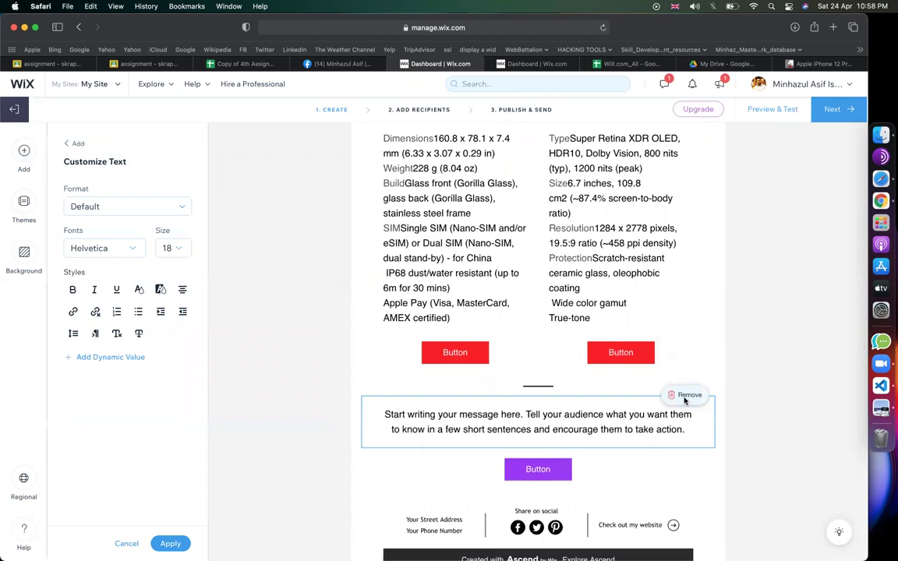
- Delete the placeholder message and relabel the purple button 'Visit Store'
{"action": "left_click", "coordinate": [685, 397]}
{"action": "left_click", "coordinate": [543, 441]}
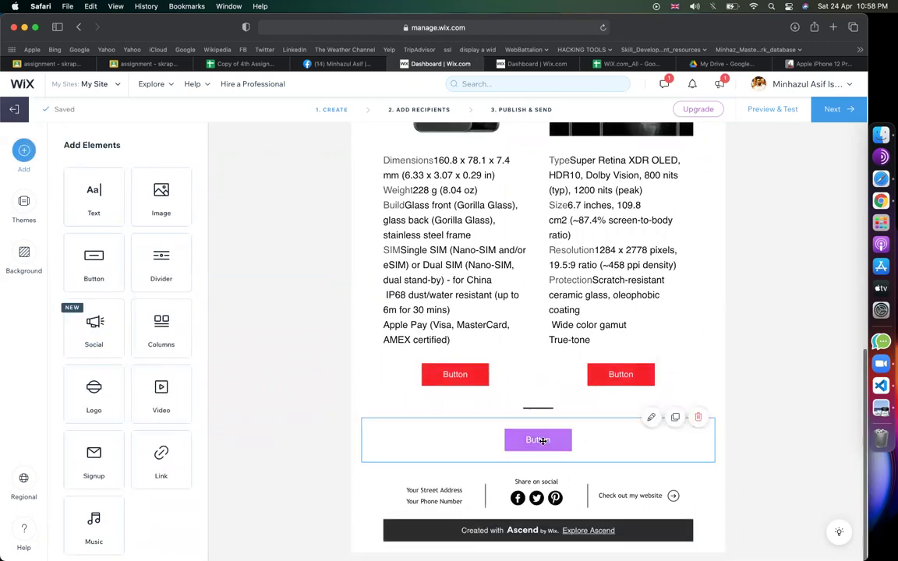
{"action": "left_click", "coordinate": [651, 417]}
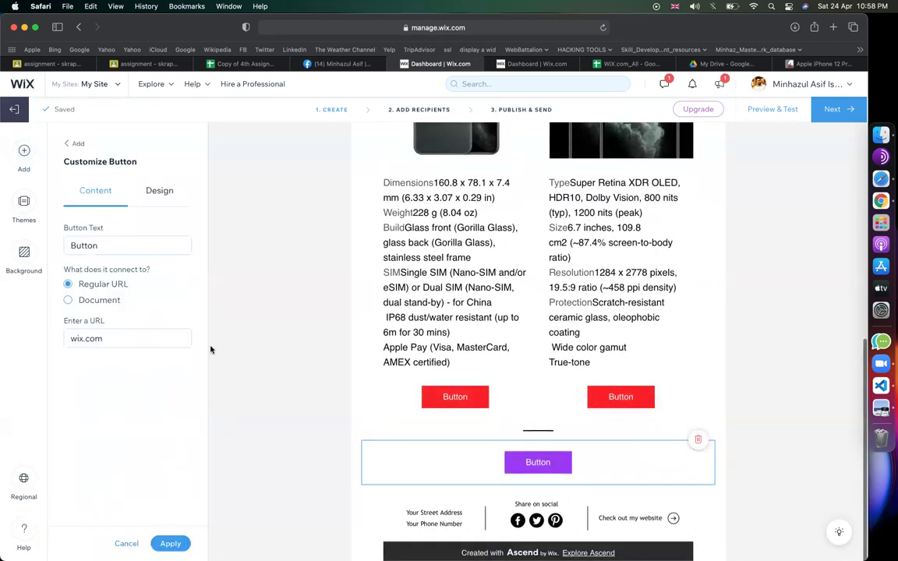
{"action": "double_click", "coordinate": [101, 246]}
{"action": "type", "text": "V"}
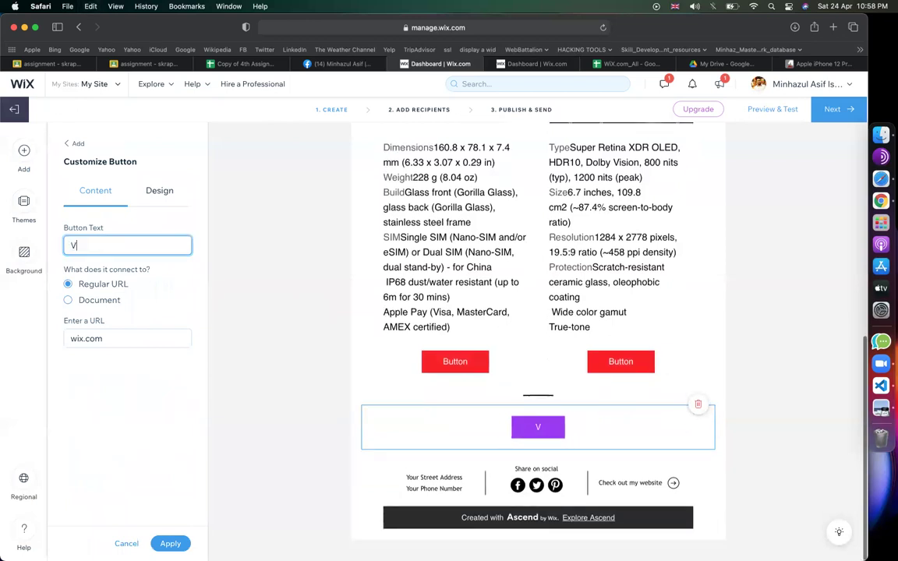
{"action": "type", "text": "isit S"}
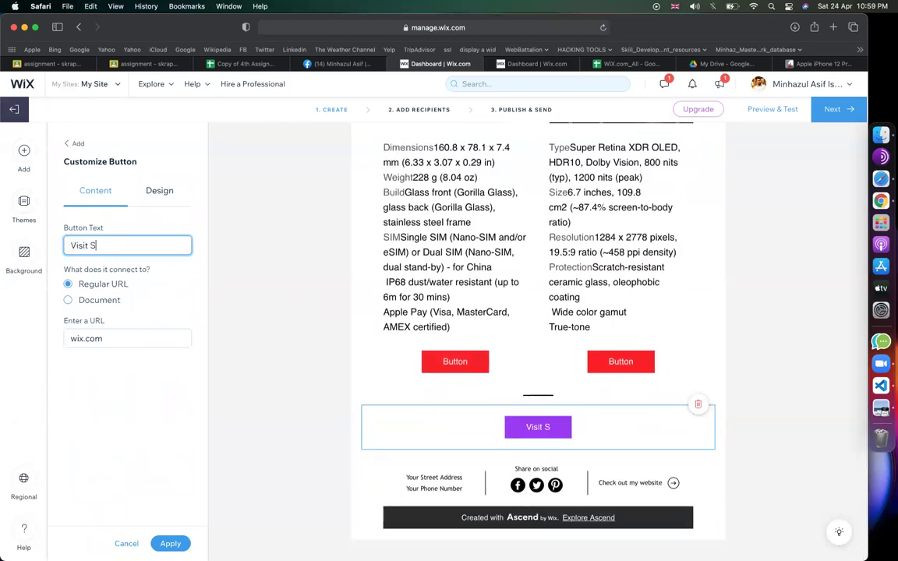
{"action": "type", "text": "tore"}
- Link the Visit Store button to the site's businesswebsite/shop page
{"action": "left_click", "coordinate": [118, 338]}
{"action": "key", "text": "super+a"}
{"action": "key", "text": "super+v"}
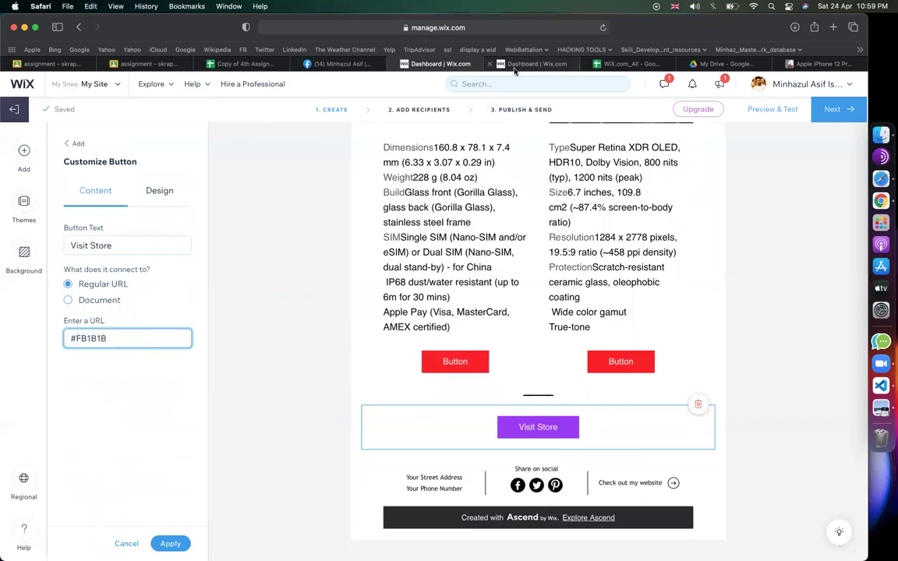
{"action": "left_click", "coordinate": [537, 63]}
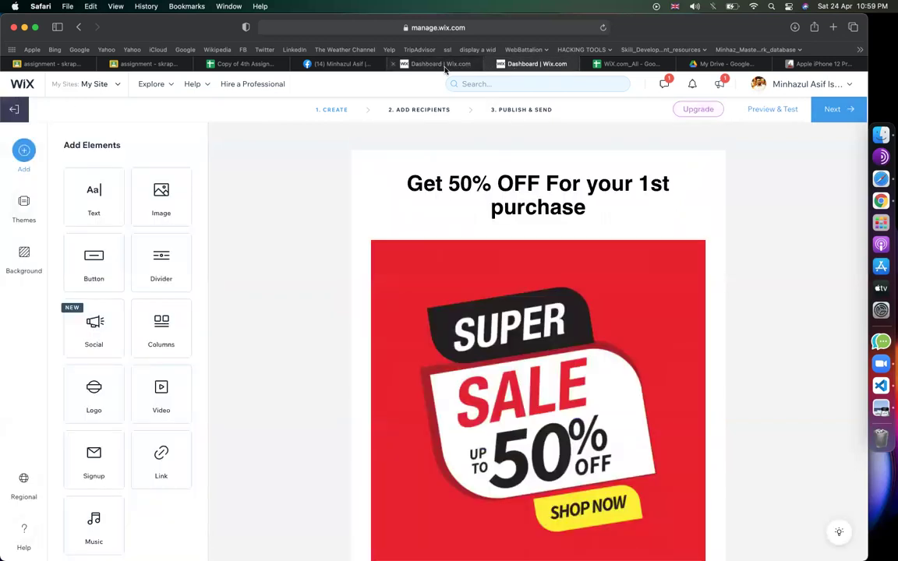
{"action": "left_click", "coordinate": [438, 63]}
{"action": "left_click", "coordinate": [488, 362]}
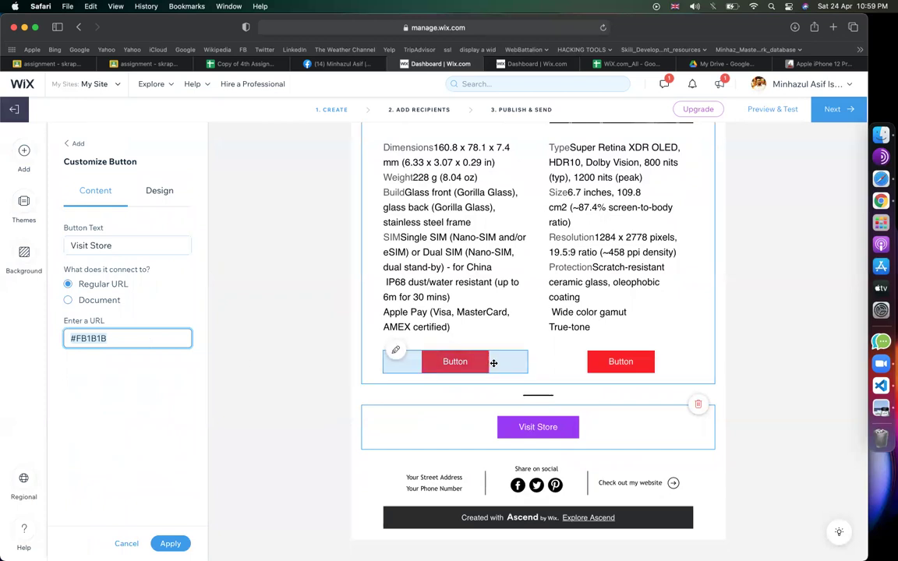
{"action": "left_click", "coordinate": [524, 428]}
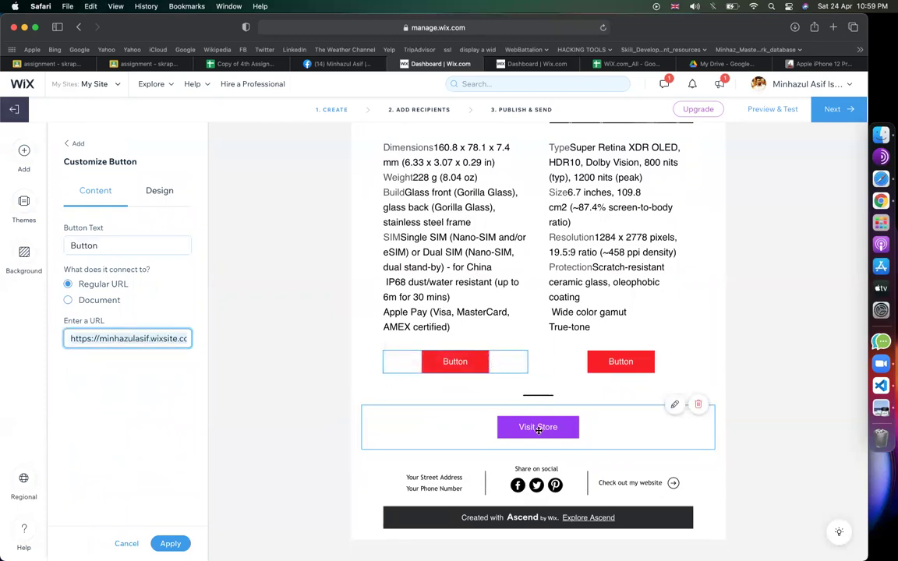
{"action": "left_click", "coordinate": [157, 336]}
{"action": "key", "text": "super+v"}
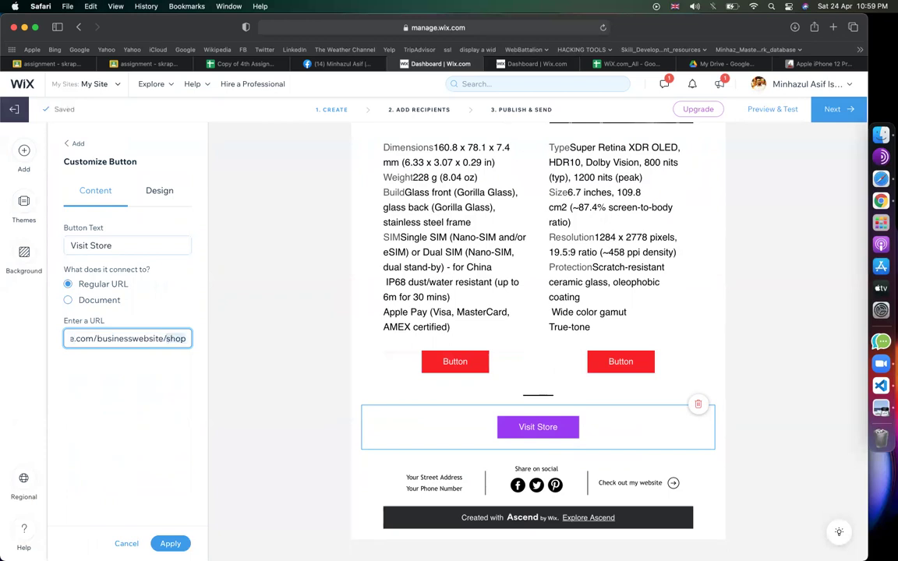
{"action": "left_click", "coordinate": [367, 409]}
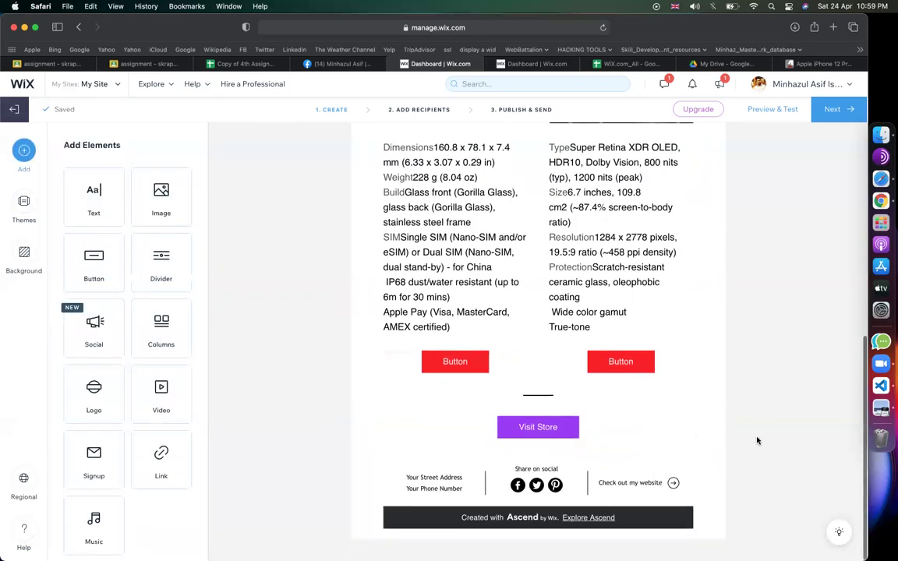
{"action": "left_click", "coordinate": [600, 517]}
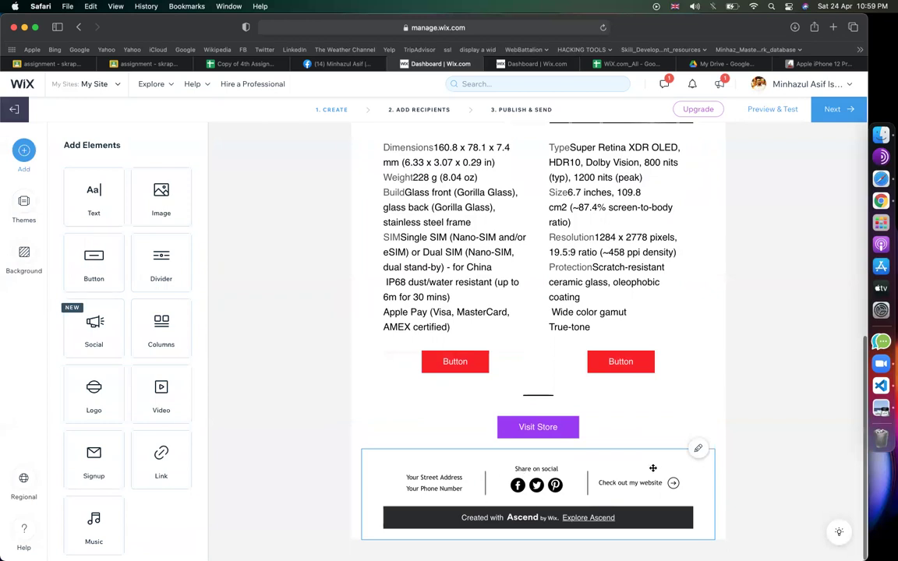
- Enter the business street address from the suggestions and the contact phone number in the footer
{"action": "left_click", "coordinate": [698, 448]}
{"action": "left_click", "coordinate": [131, 282]}
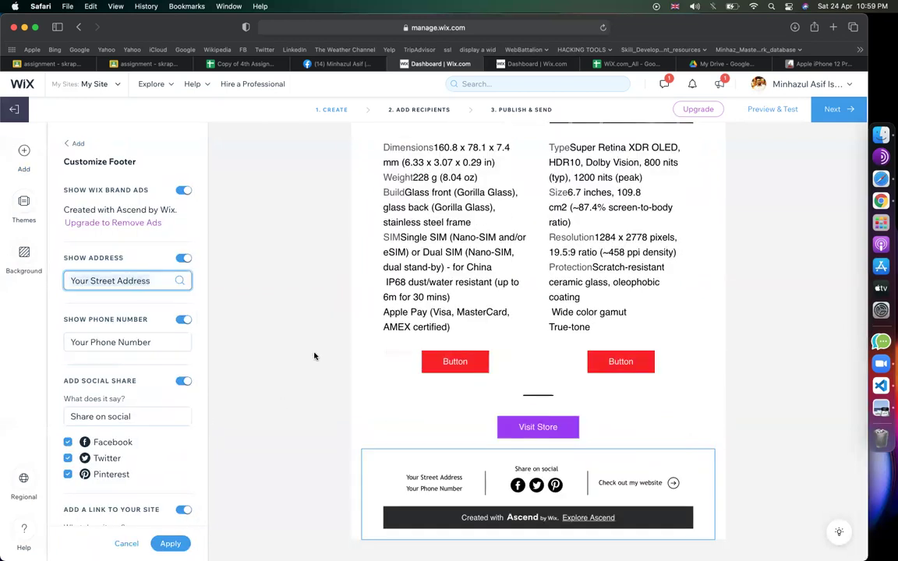
{"action": "type", "text": "dhanm"}
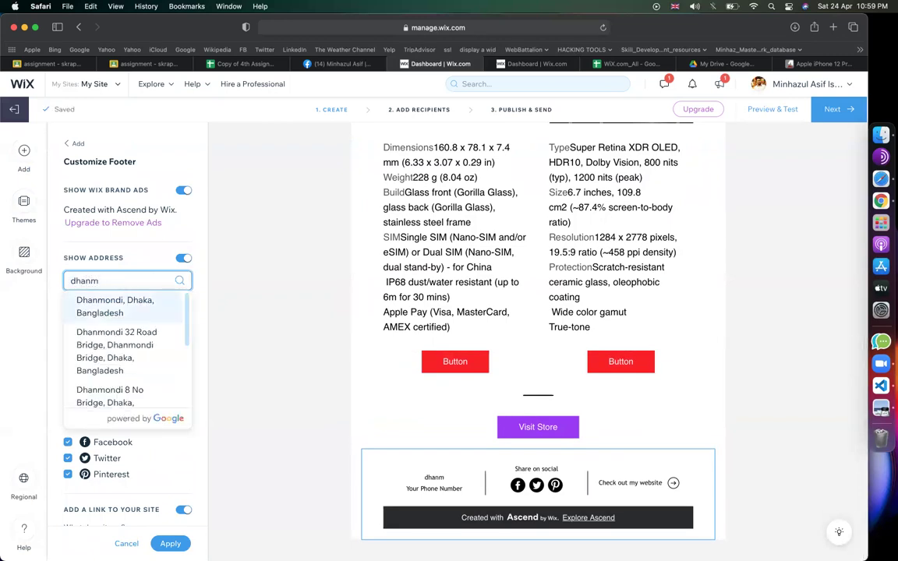
{"action": "left_click", "coordinate": [114, 307]}
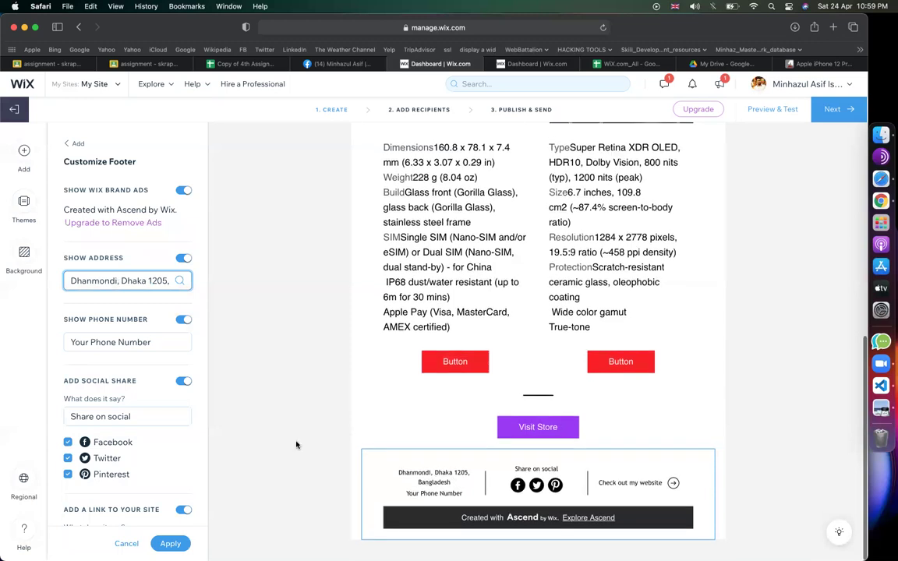
{"action": "left_click", "coordinate": [138, 343]}
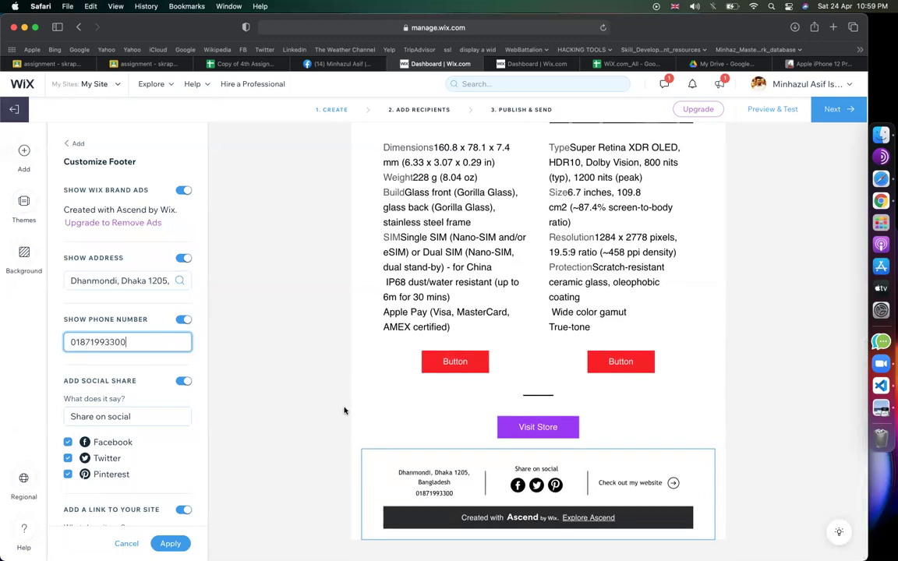
{"action": "left_click", "coordinate": [344, 411]}
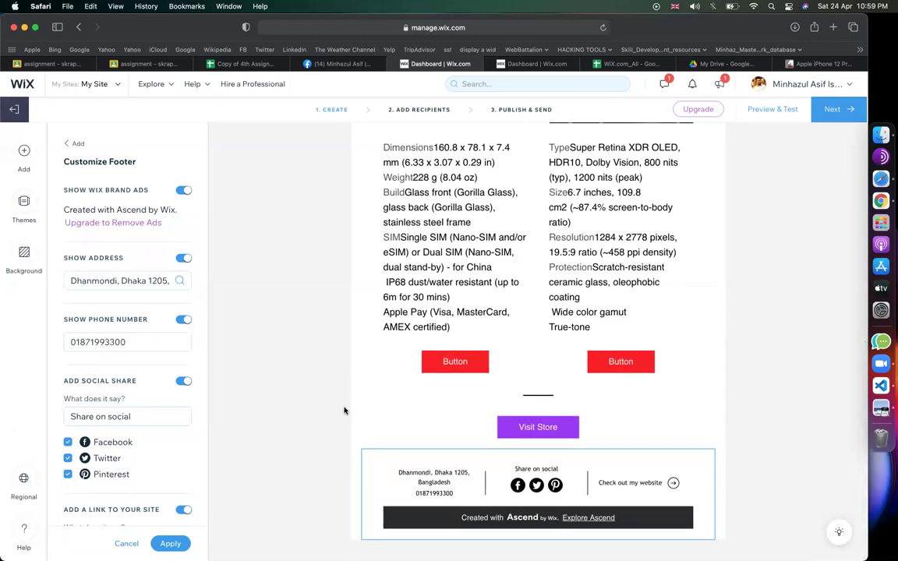
{"action": "left_click", "coordinate": [347, 435]}
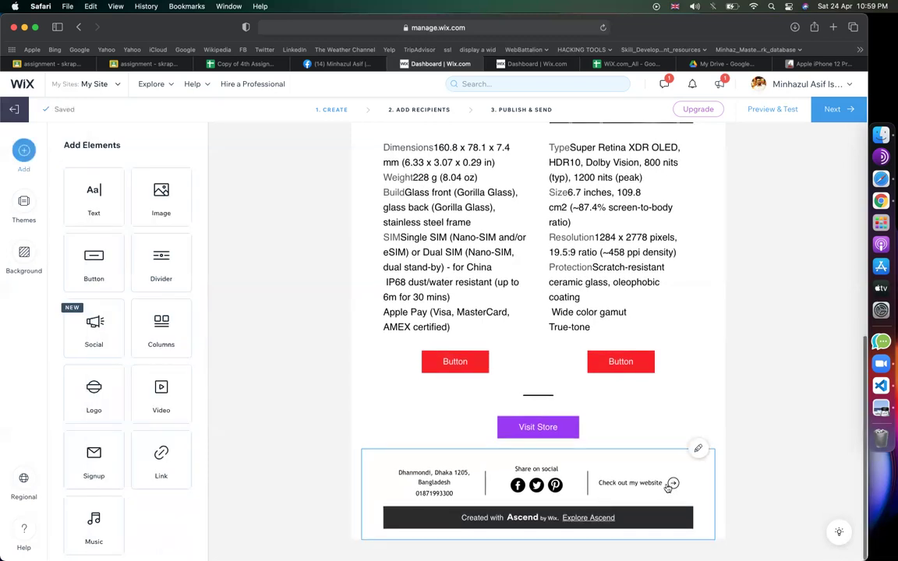
{"action": "left_click", "coordinate": [698, 449]}
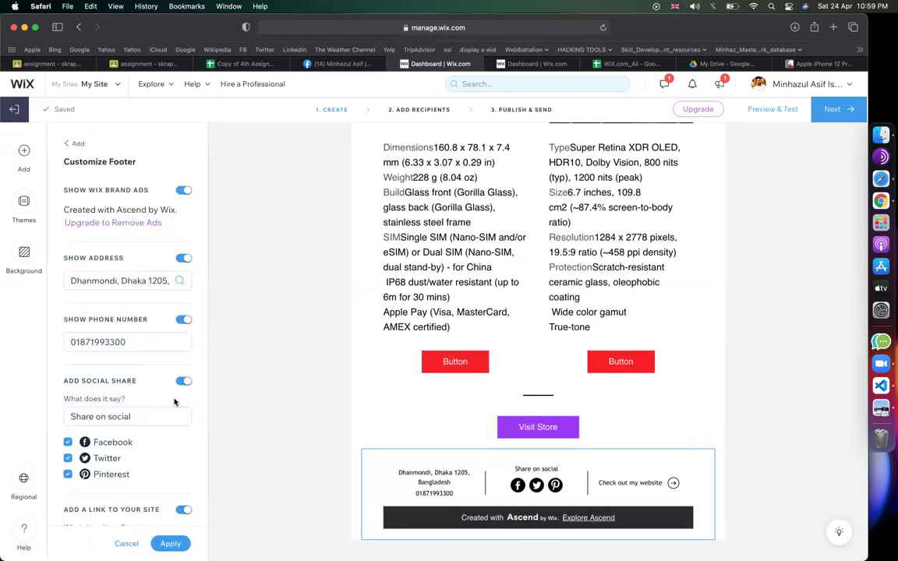
{"action": "scroll", "coordinate": [143, 465], "scroll_direction": "down", "scroll_amount": 4}
- Check the footer's website link address and close the footer settings
{"action": "left_click", "coordinate": [135, 433]}
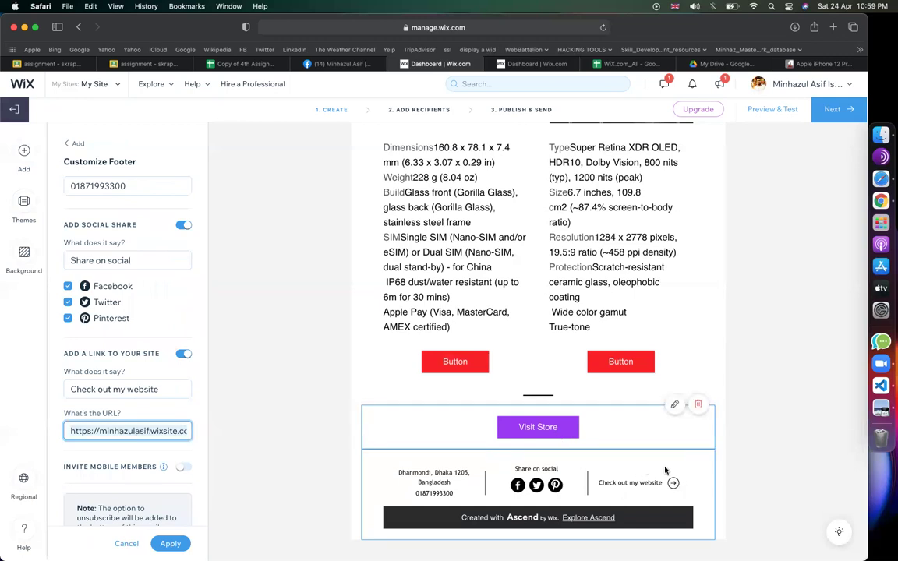
{"action": "scroll", "coordinate": [149, 483], "scroll_direction": "down", "scroll_amount": 1}
{"action": "scroll", "coordinate": [156, 499], "scroll_direction": "up", "scroll_amount": 4}
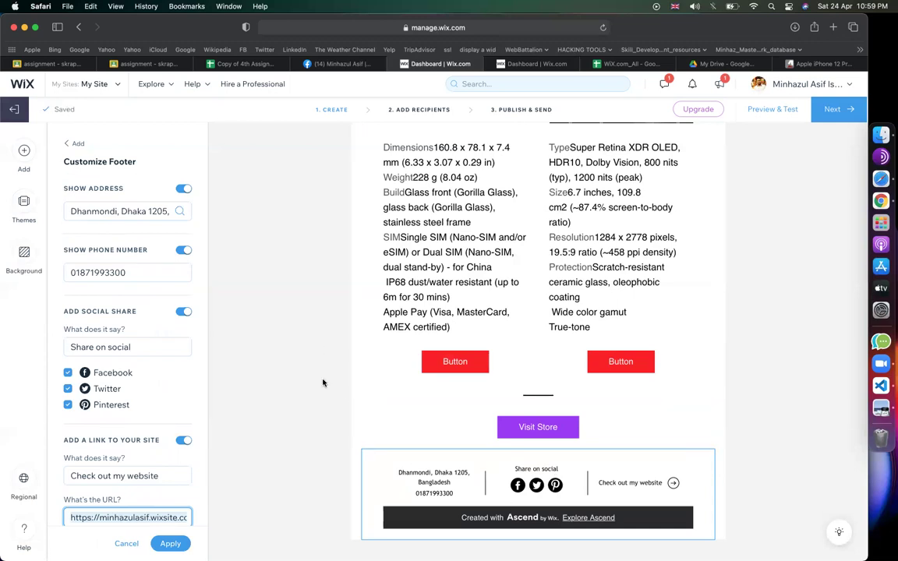
{"action": "scroll", "coordinate": [281, 315], "scroll_direction": "up", "scroll_amount": 10}
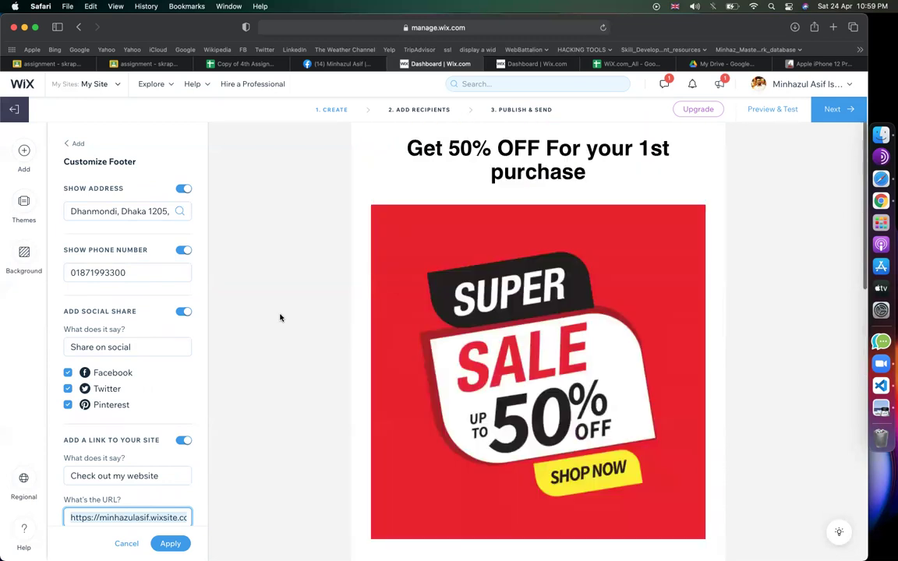
{"action": "scroll", "coordinate": [449, 338], "scroll_direction": "down", "scroll_amount": 8}
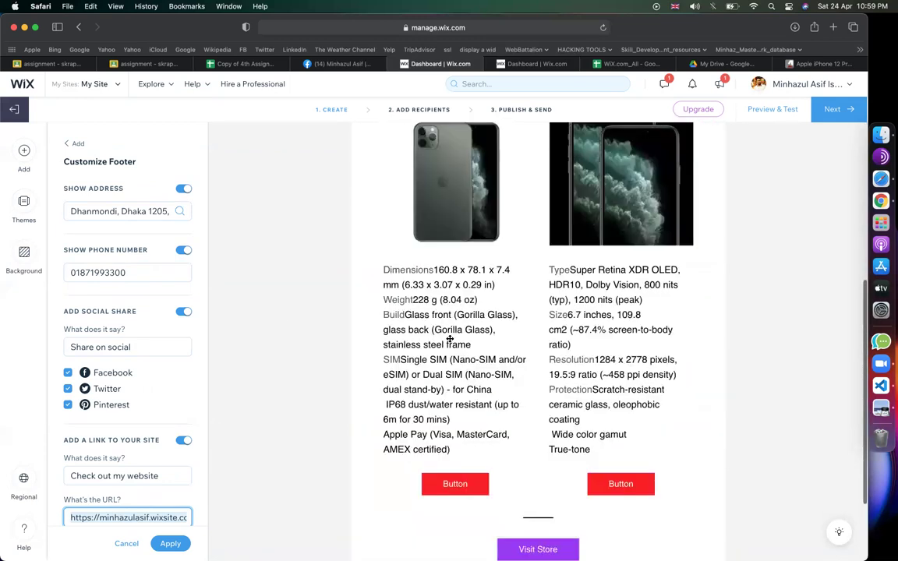
{"action": "scroll", "coordinate": [732, 270], "scroll_direction": "up", "scroll_amount": 10}
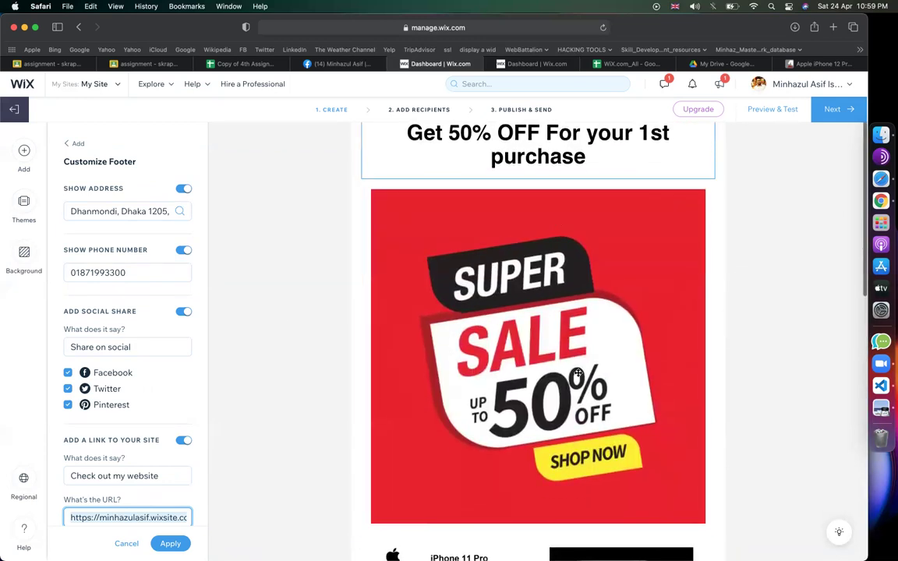
{"action": "scroll", "coordinate": [577, 373], "scroll_direction": "down", "scroll_amount": 4}
{"action": "scroll", "coordinate": [578, 374], "scroll_direction": "down", "scroll_amount": 7}
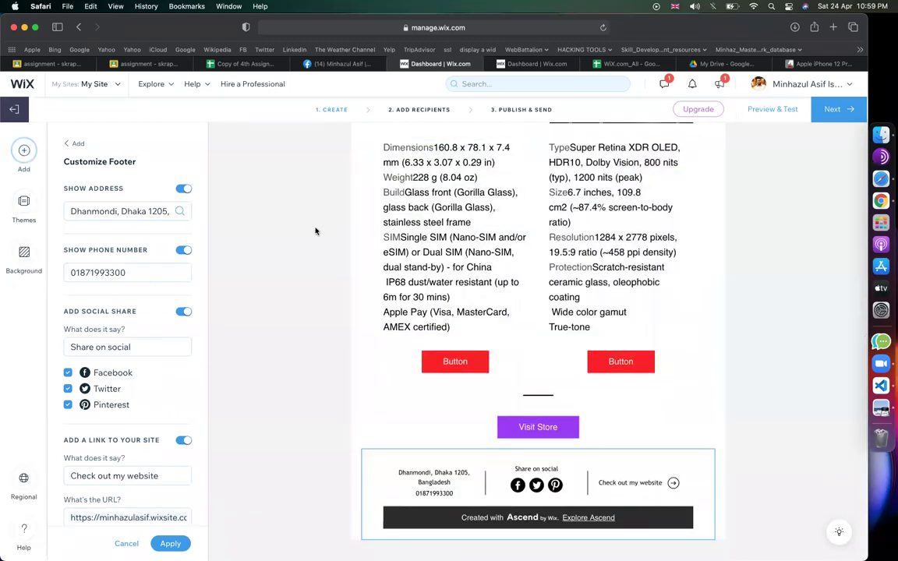
{"action": "left_click", "coordinate": [24, 151]}
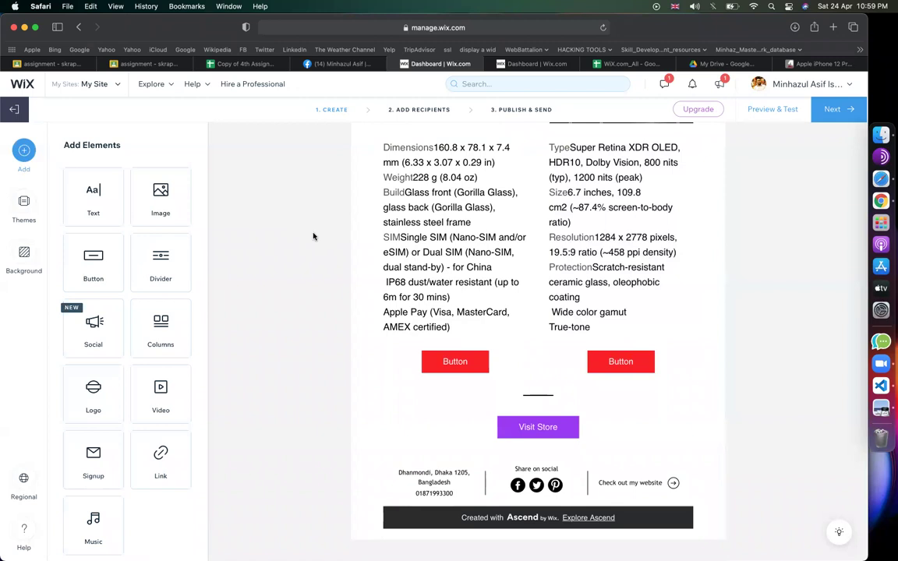
- Scroll through the finished email from the sale banner down to the footer
{"action": "scroll", "coordinate": [538, 312], "scroll_direction": "up", "scroll_amount": 5}
{"action": "scroll", "coordinate": [573, 384], "scroll_direction": "down", "scroll_amount": 3}
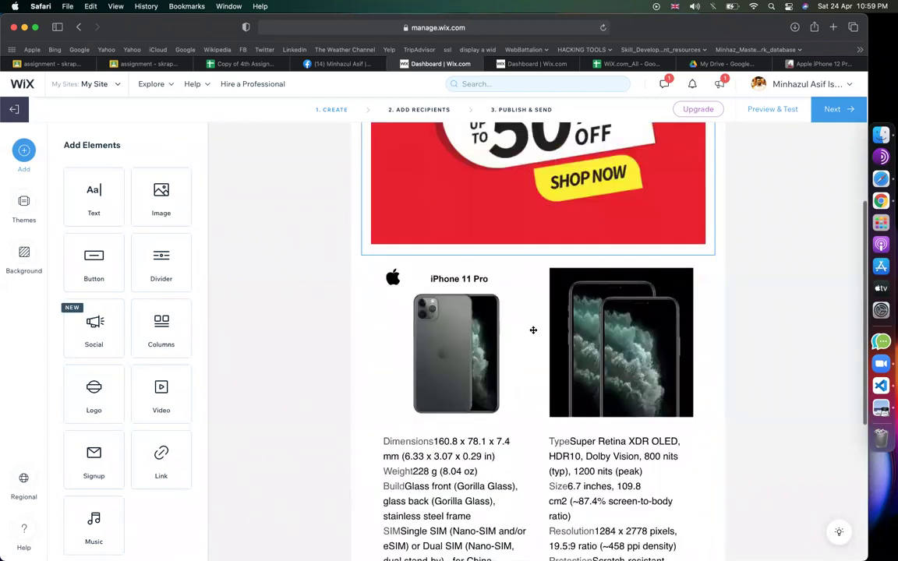
{"action": "scroll", "coordinate": [542, 386], "scroll_direction": "down", "scroll_amount": 3}
{"action": "scroll", "coordinate": [542, 386], "scroll_direction": "up", "scroll_amount": 3}
{"action": "scroll", "coordinate": [542, 387], "scroll_direction": "down", "scroll_amount": 3}
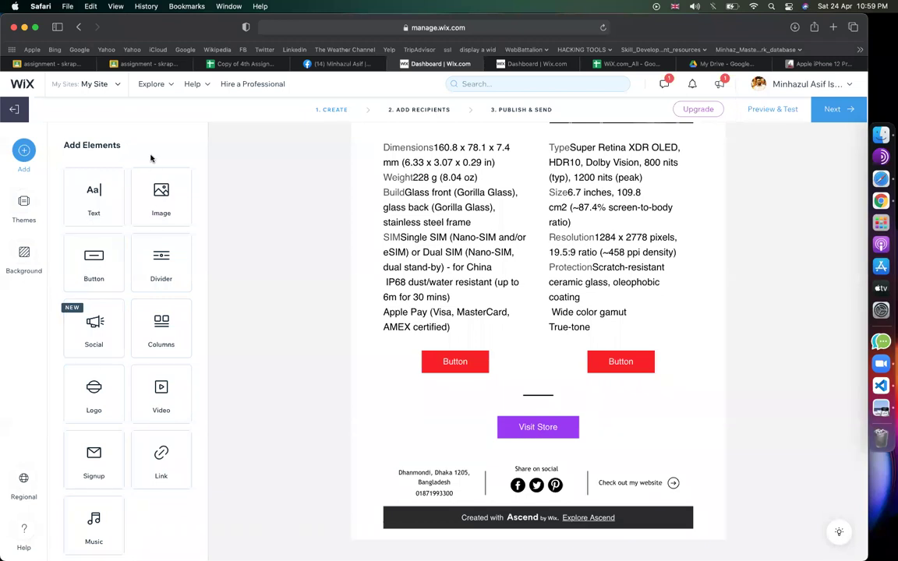
{"action": "scroll", "coordinate": [97, 328], "scroll_direction": "down", "scroll_amount": 1}
{"action": "left_click", "coordinate": [395, 390]}
{"action": "scroll", "coordinate": [395, 387], "scroll_direction": "up", "scroll_amount": 4}
{"action": "scroll", "coordinate": [738, 390], "scroll_direction": "down", "scroll_amount": 10}
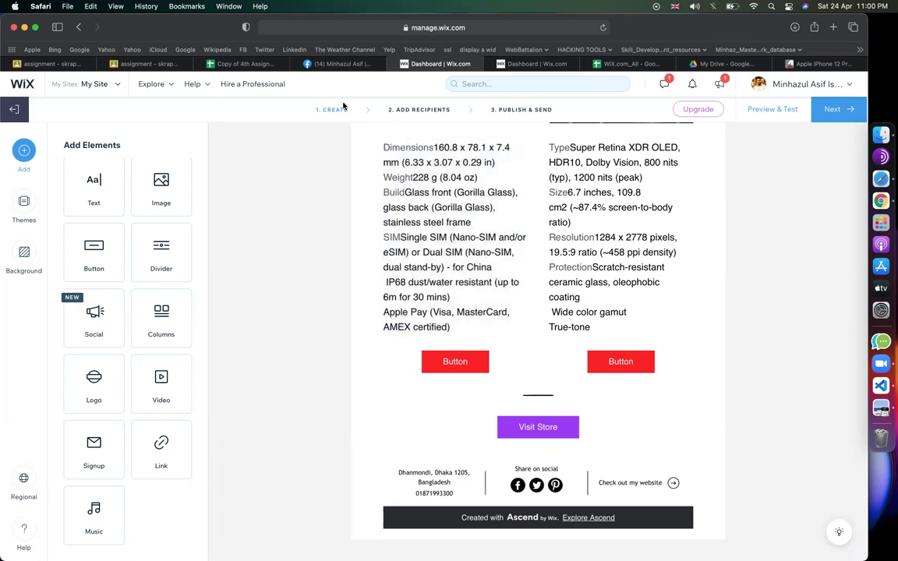
{"action": "scroll", "coordinate": [329, 436], "scroll_direction": "up", "scroll_amount": 10}
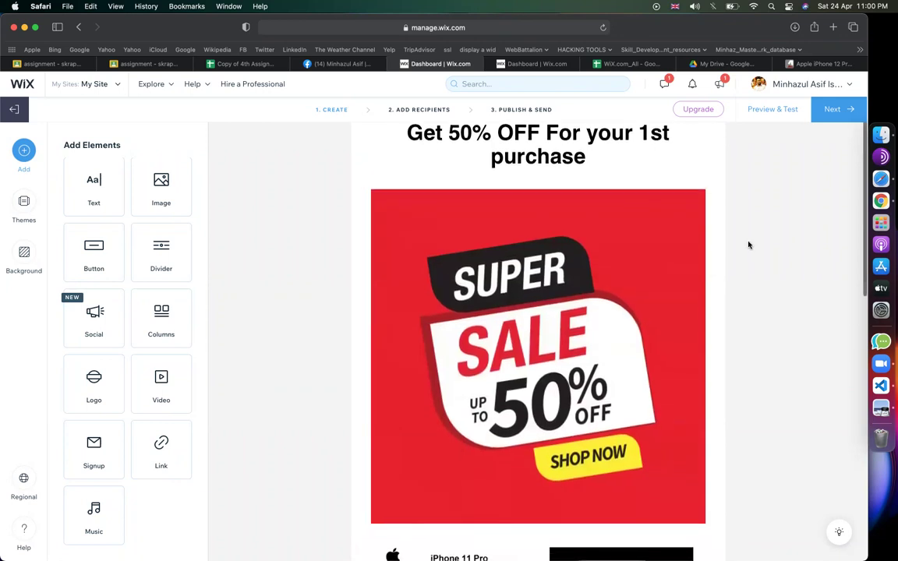
- Read the import-contacts notes in WiX.com_All row 49, then advance the Wix campaign to Add Recipients
{"action": "left_click", "coordinate": [630, 65]}
{"action": "scroll", "coordinate": [386, 311], "scroll_direction": "down", "scroll_amount": 15}
{"action": "scroll", "coordinate": [261, 277], "scroll_direction": "up", "scroll_amount": 3}
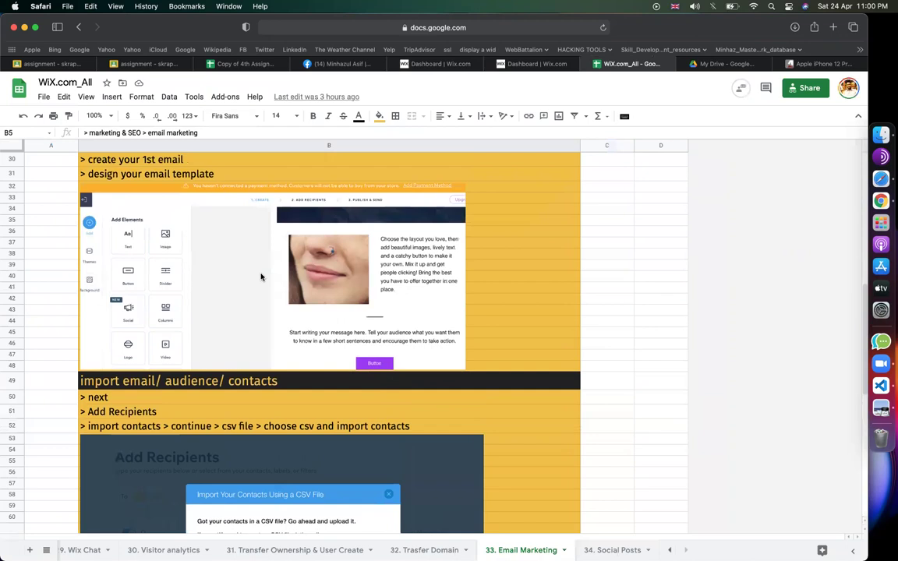
{"action": "scroll", "coordinate": [264, 274], "scroll_direction": "down", "scroll_amount": 3}
{"action": "left_click", "coordinate": [198, 303]}
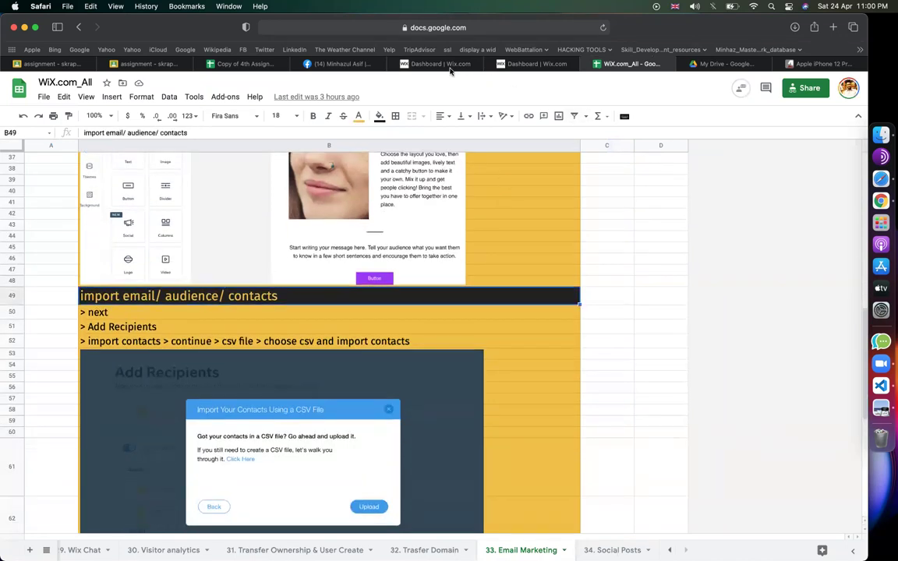
{"action": "left_click", "coordinate": [433, 64]}
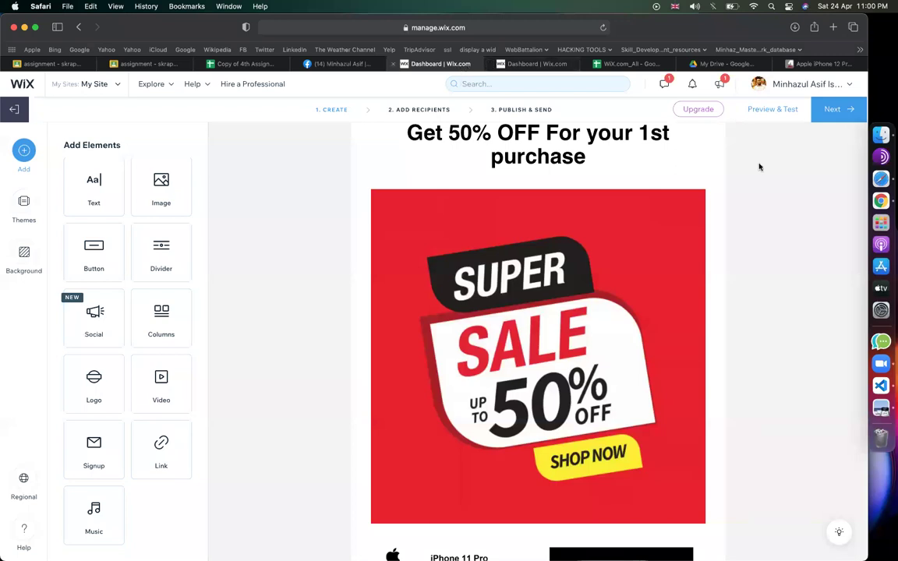
{"action": "left_click", "coordinate": [832, 110]}
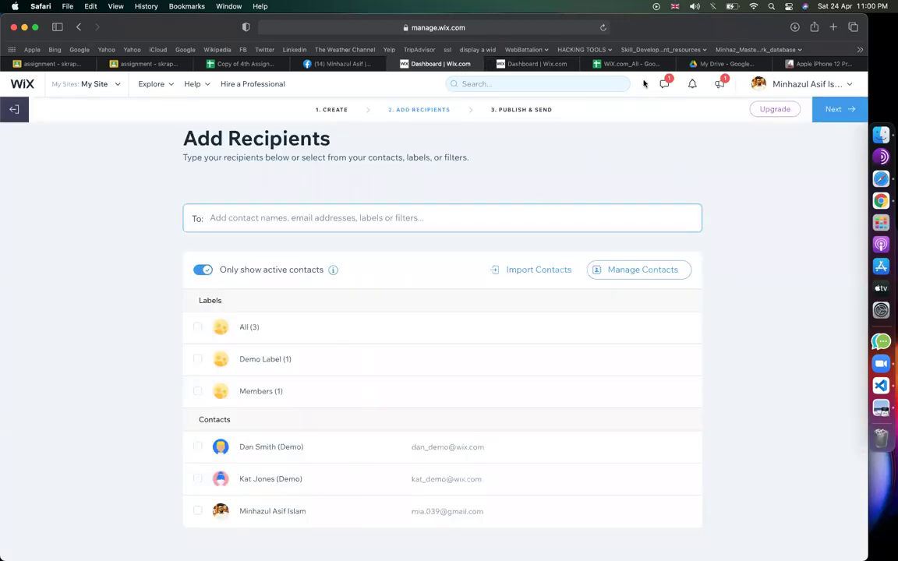
- Read the WiX.com_All notes down to row 52 on importing contacts from a CSV file
{"action": "left_click", "coordinate": [621, 64]}
{"action": "scroll", "coordinate": [379, 323], "scroll_direction": "down", "scroll_amount": 3}
{"action": "scroll", "coordinate": [379, 323], "scroll_direction": "up", "scroll_amount": 2}
{"action": "scroll", "coordinate": [379, 326], "scroll_direction": "up", "scroll_amount": 1}
{"action": "scroll", "coordinate": [358, 321], "scroll_direction": "down", "scroll_amount": 2}
{"action": "key", "text": "Down"}
{"action": "key", "text": "Down"}
{"action": "key", "text": "Down"}
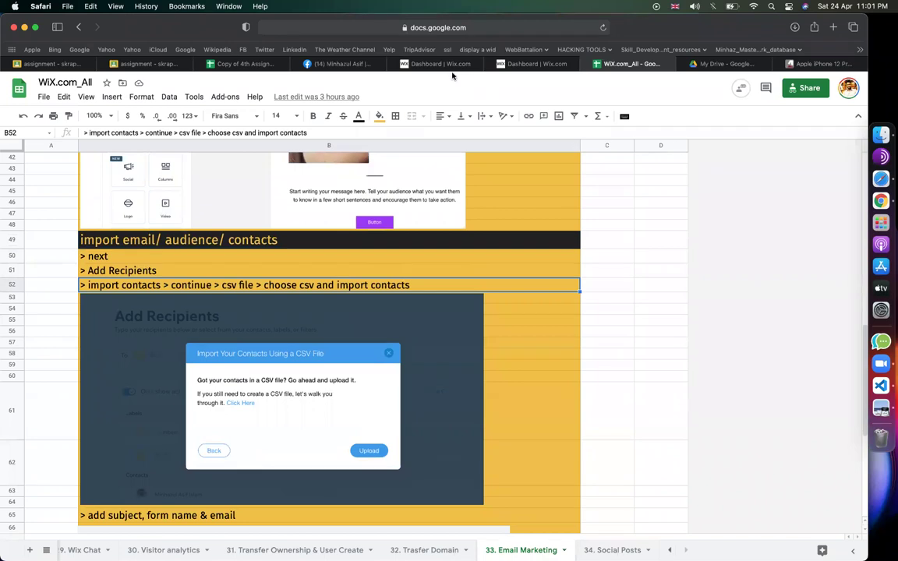
- Tick and then untick the All (3) label on the Wix Add Recipients step
{"action": "left_click", "coordinate": [406, 64]}
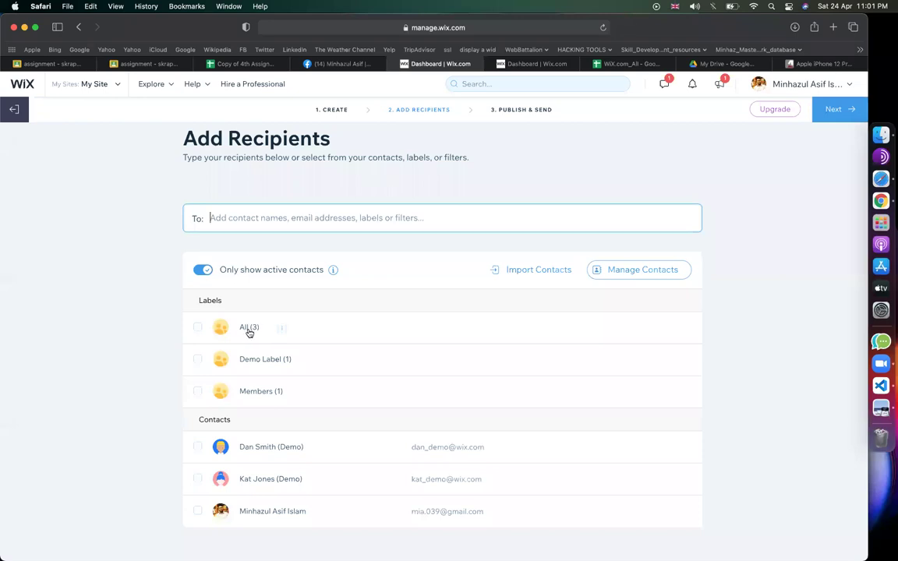
{"action": "left_click", "coordinate": [196, 328]}
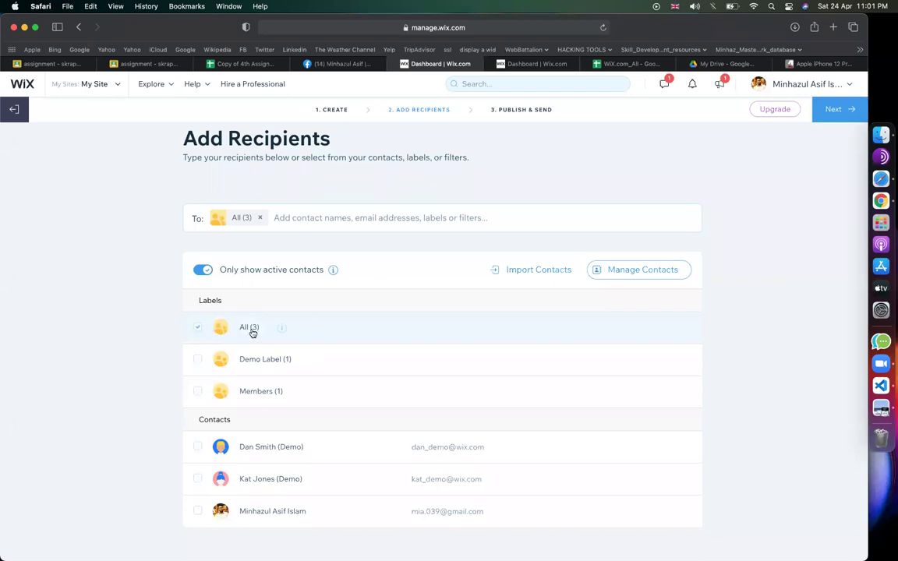
{"action": "left_click", "coordinate": [197, 328]}
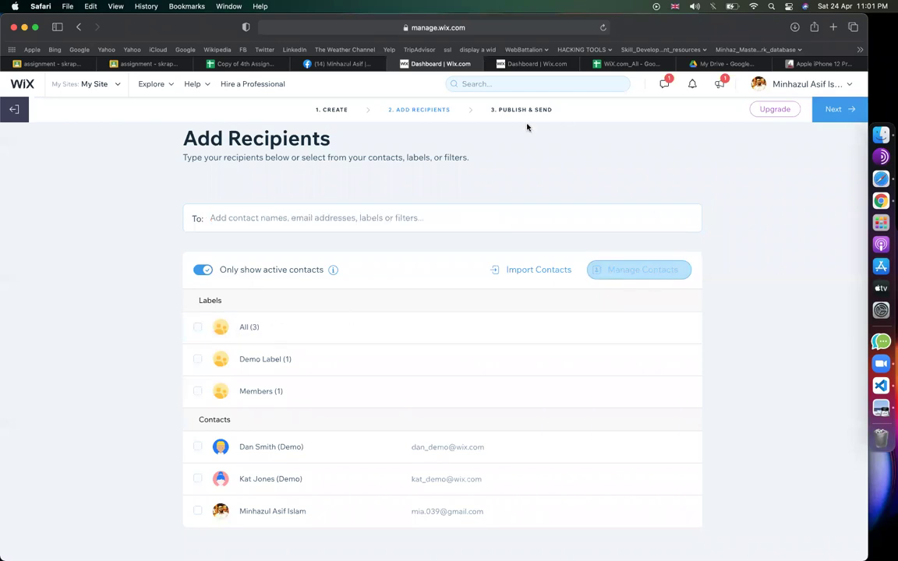
{"action": "left_click", "coordinate": [635, 63]}
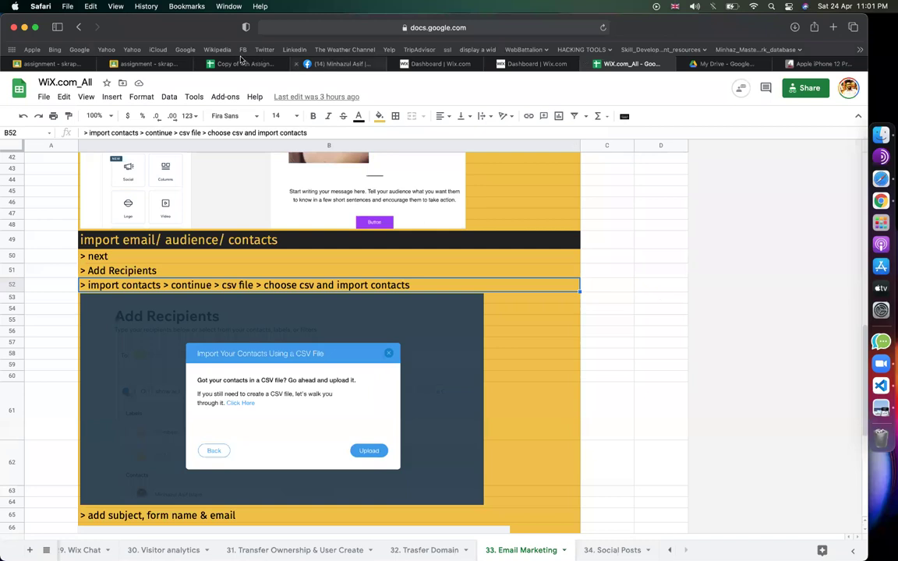
- Copy the first ten email addresses, C2:C11, from the Copy of 4th Assignment sheet
{"action": "left_click", "coordinate": [211, 62]}
{"action": "left_click", "coordinate": [159, 283]}
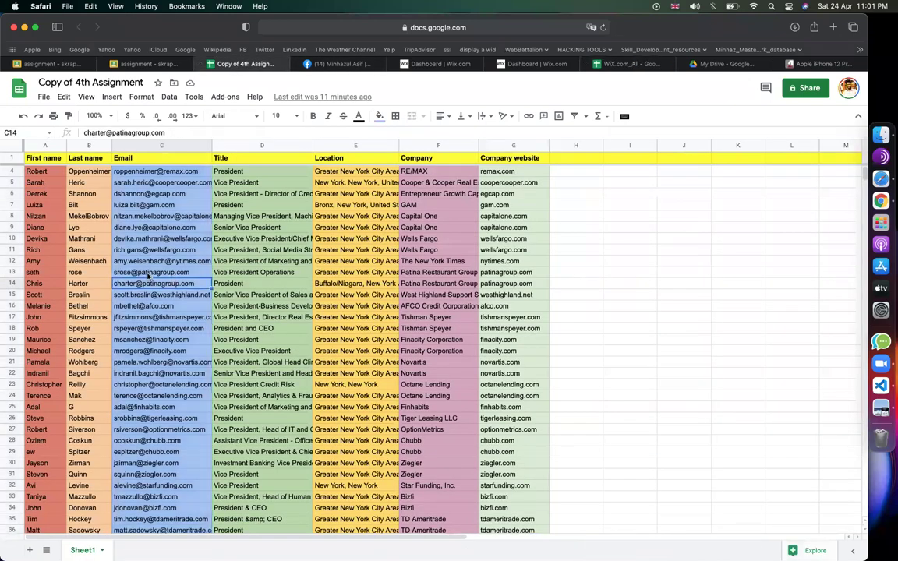
{"action": "scroll", "coordinate": [160, 193], "scroll_direction": "up", "scroll_amount": 1}
{"action": "left_click", "coordinate": [156, 173]}
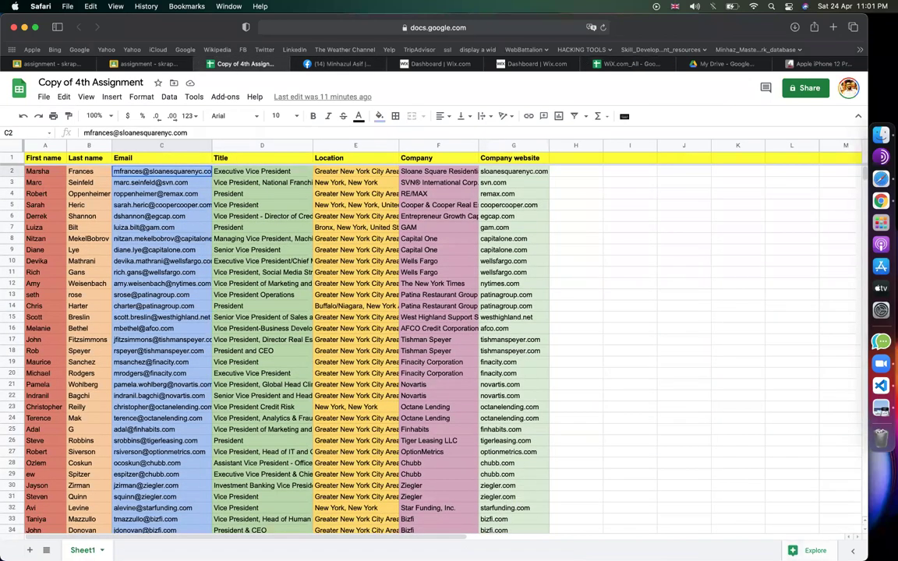
{"action": "left_click_drag", "start_coordinate": [156, 173], "coordinate": [156, 538]}
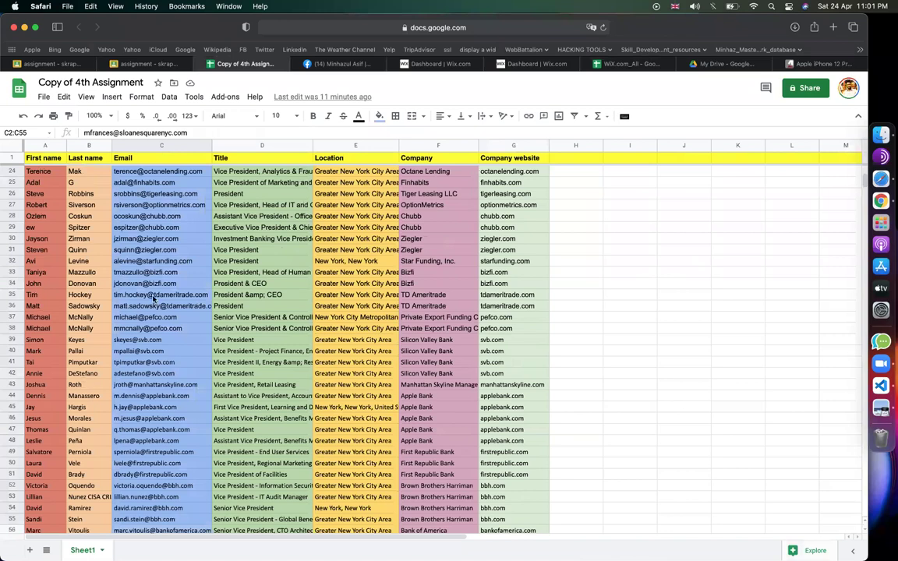
{"action": "left_click", "coordinate": [243, 310]}
{"action": "scroll", "coordinate": [195, 312], "scroll_direction": "up", "scroll_amount": 8}
{"action": "left_click_drag", "start_coordinate": [148, 173], "coordinate": [157, 278]}
{"action": "key", "text": "super+c"}
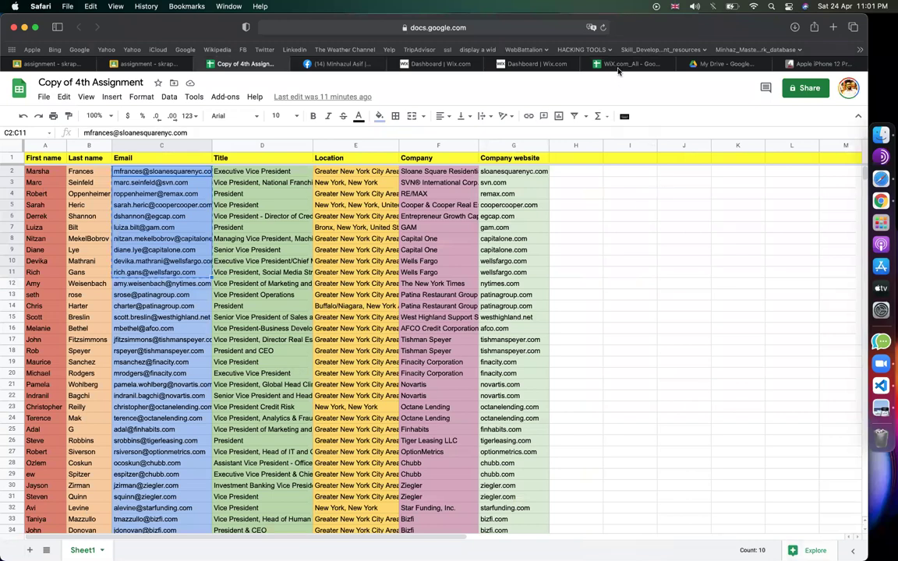
{"action": "left_click", "coordinate": [672, 251]}
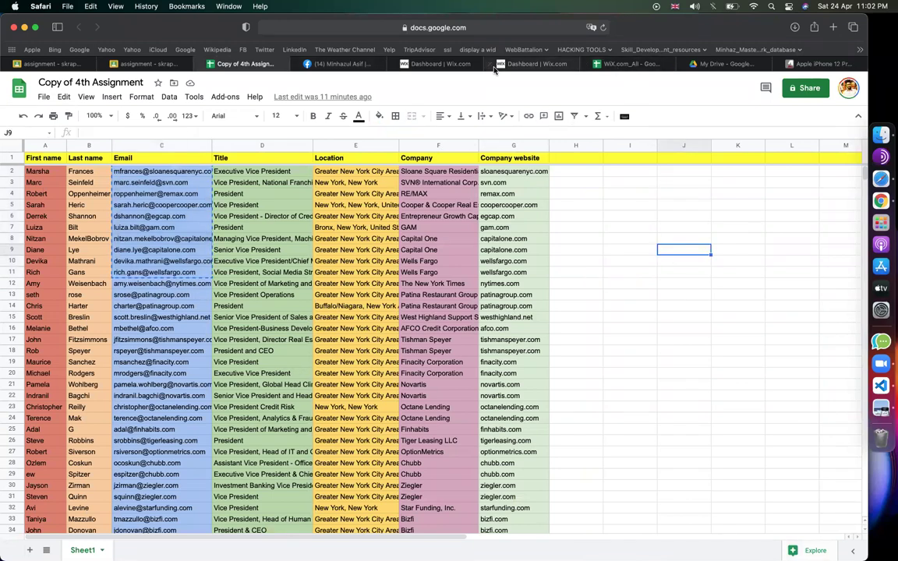
{"action": "left_click", "coordinate": [44, 96]}
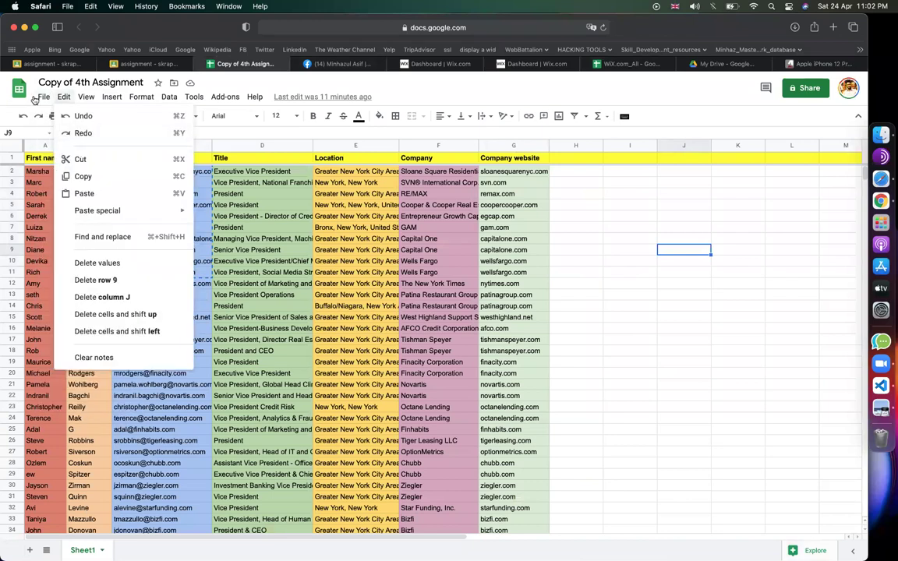
- Create a blank spreadsheet, paste the ten emails into column A and widen it
{"action": "mouse_move", "coordinate": [67, 146]}
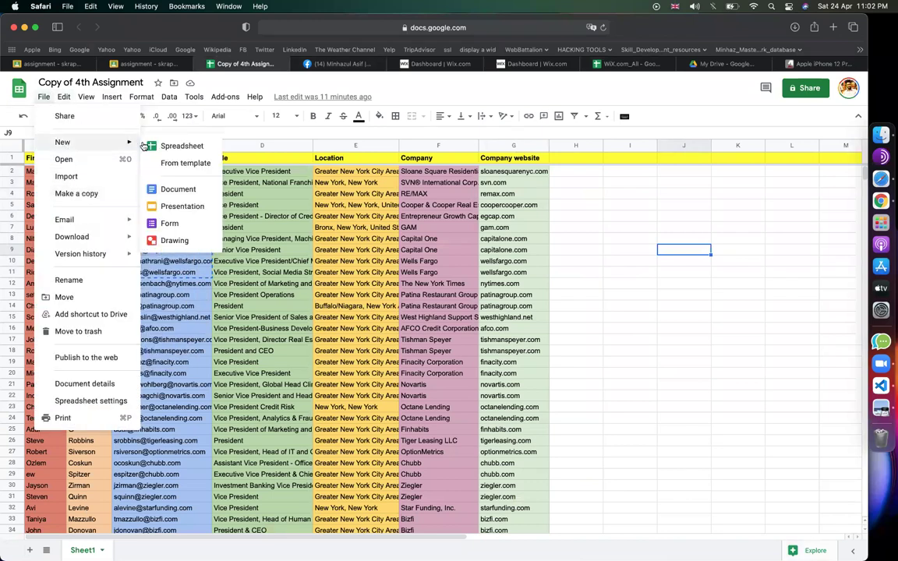
{"action": "left_click", "coordinate": [156, 140]}
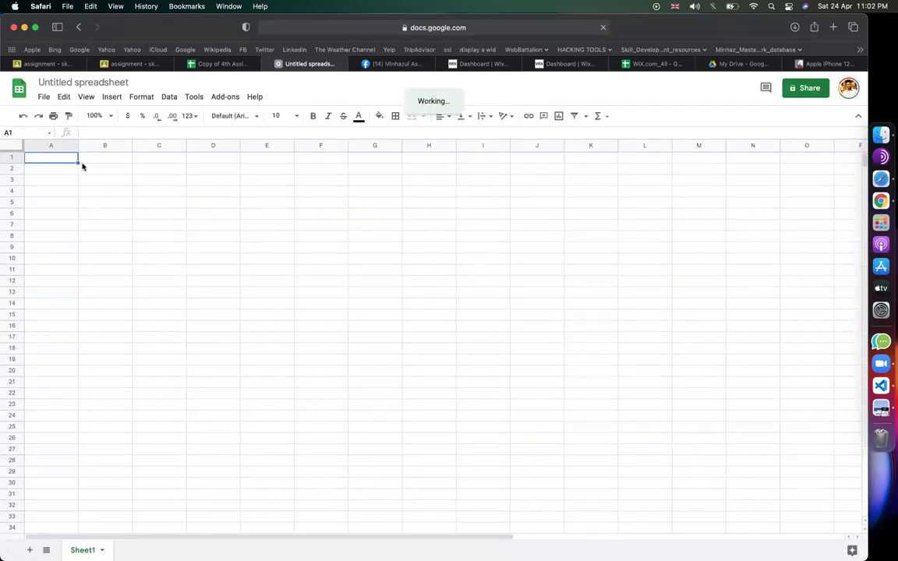
{"action": "key", "text": "super+v"}
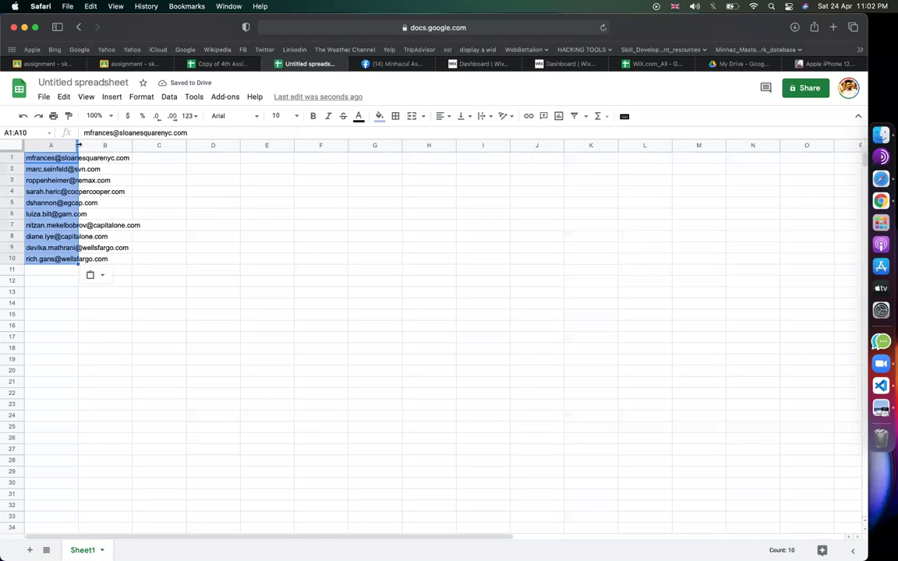
{"action": "left_click_drag", "start_coordinate": [78, 147], "coordinate": [235, 148]}
{"action": "left_click", "coordinate": [380, 116]}
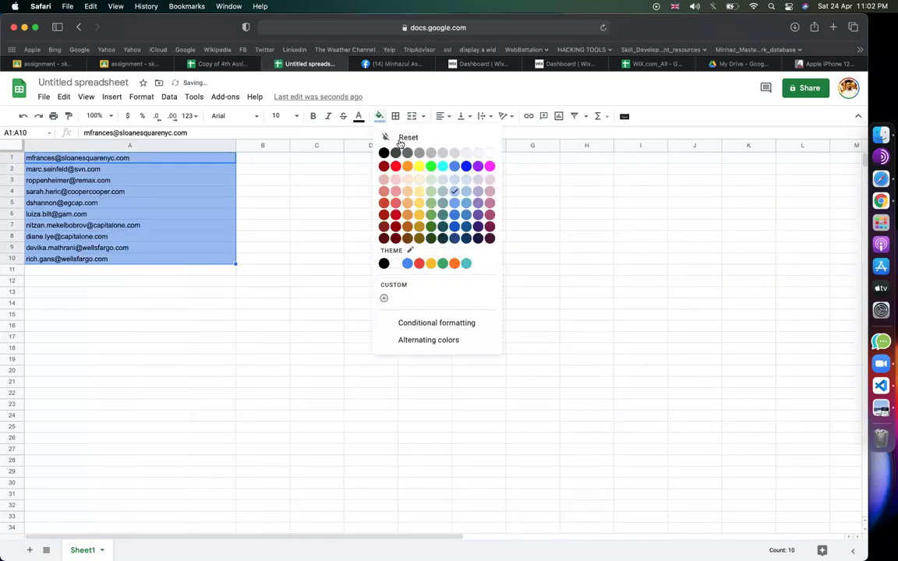
{"action": "left_click", "coordinate": [330, 267]}
{"action": "left_click", "coordinate": [330, 268]}
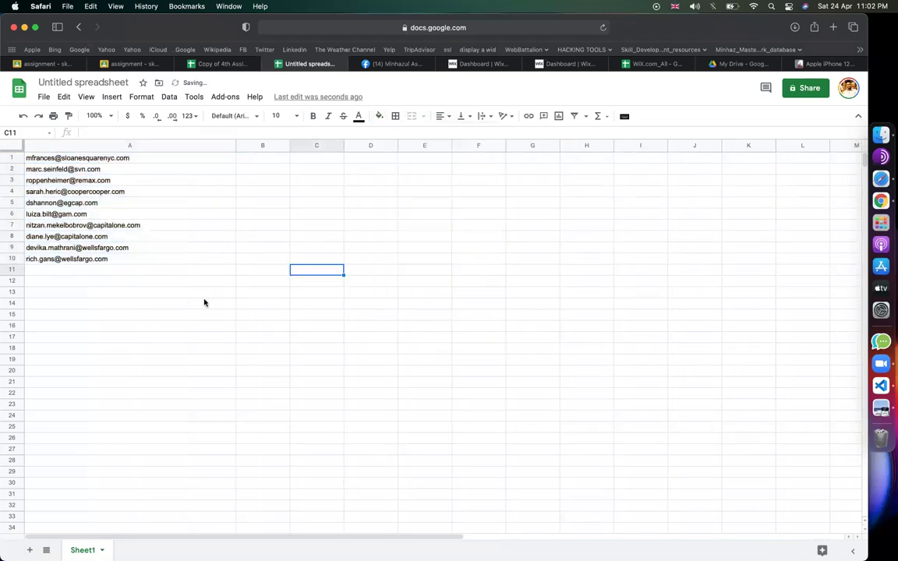
- Rename the spreadsheet to 'email _wix' and narrow column A slightly
{"action": "left_click", "coordinate": [75, 83]}
{"action": "type", "text": "email mew"}
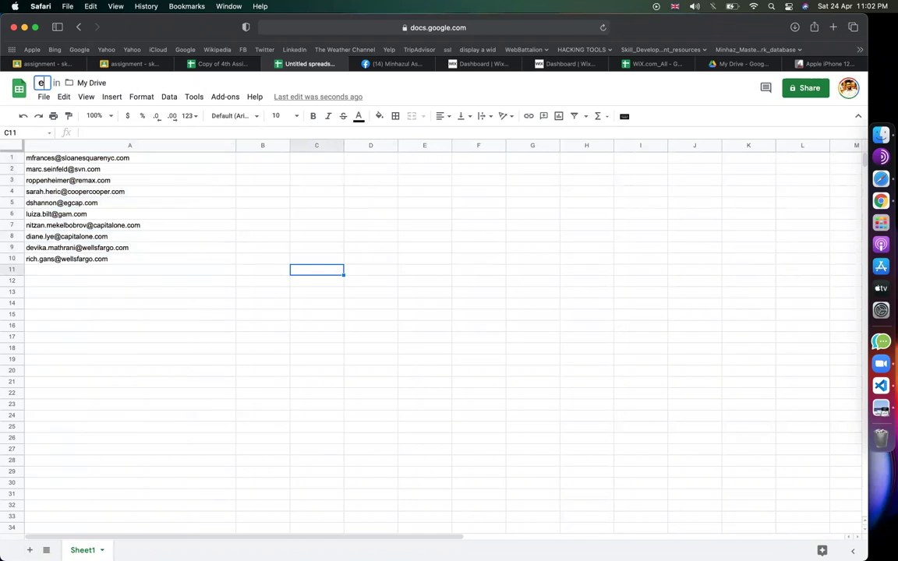
{"action": "key", "text": "BackSpace"}
{"action": "key", "text": "BackSpace"}
{"action": "key", "text": "BackSpace"}
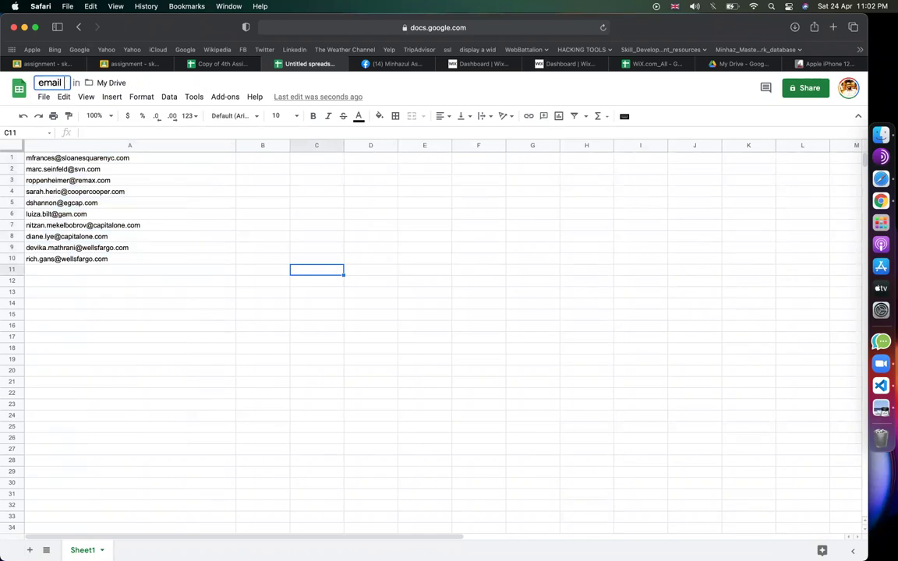
{"action": "type", "text": "_wix"}
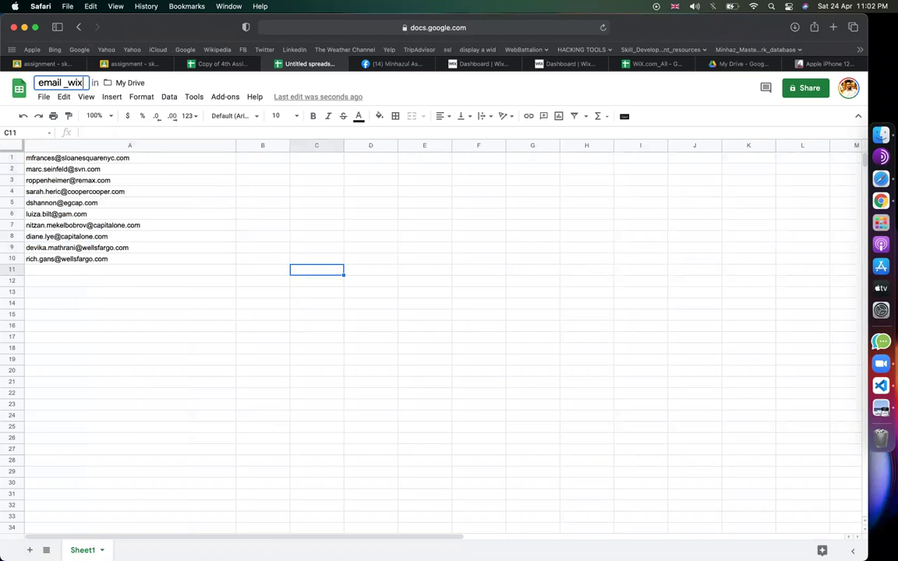
{"action": "left_click", "coordinate": [230, 208]}
{"action": "left_click", "coordinate": [390, 292]}
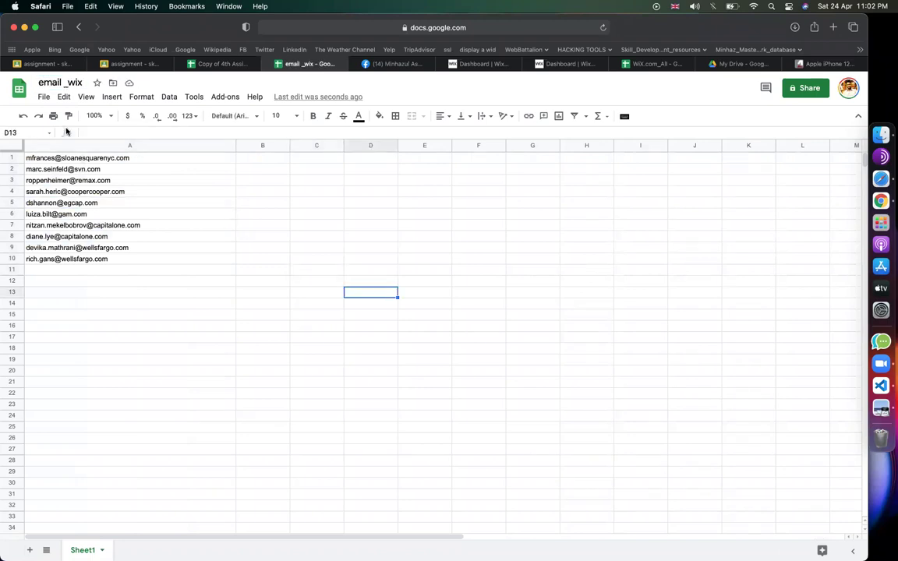
{"action": "left_click", "coordinate": [283, 271]}
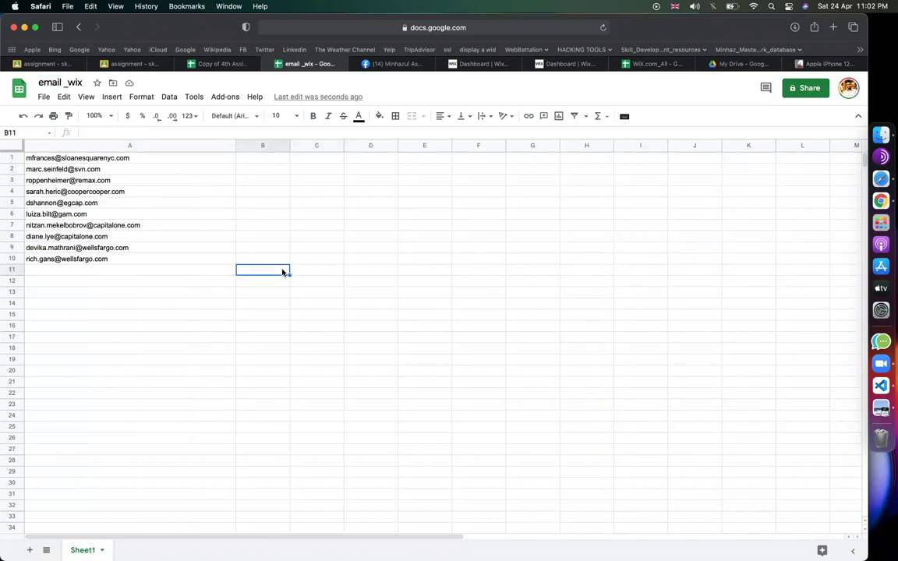
{"action": "left_click", "coordinate": [358, 213]}
{"action": "left_click", "coordinate": [314, 214]}
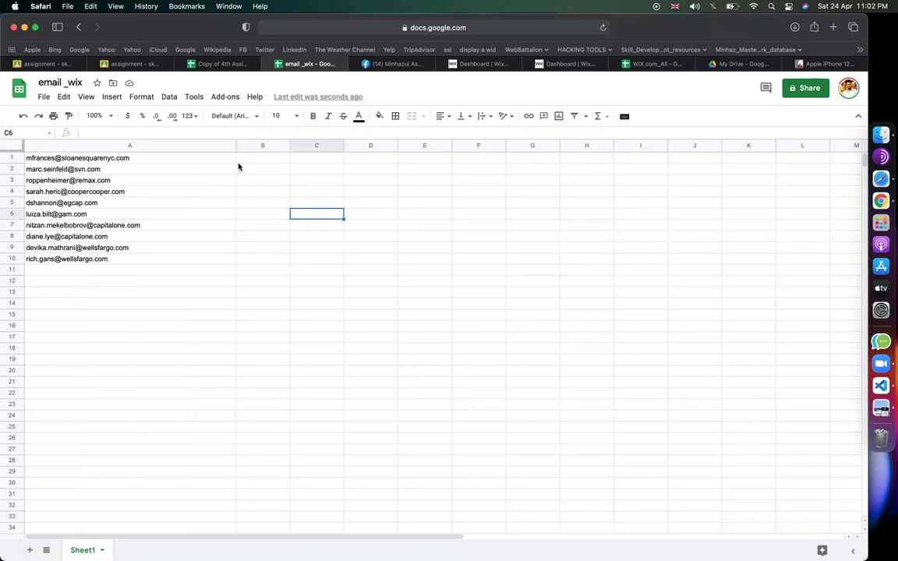
{"action": "left_click_drag", "start_coordinate": [235, 146], "coordinate": [208, 146]}
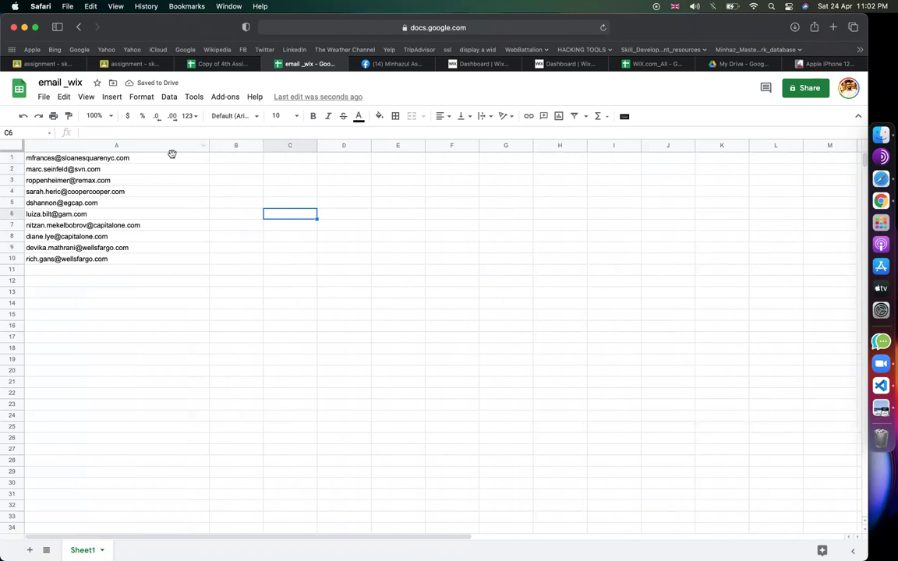
- Download the sheet as 'email _wix - Sheet1.csv' and confirm it in Safari's downloads
{"action": "left_click", "coordinate": [44, 97]}
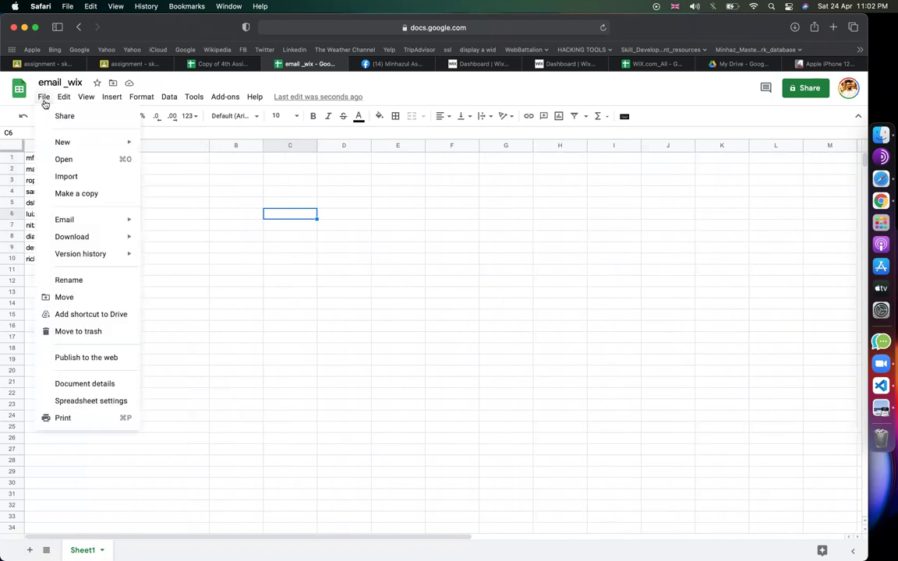
{"action": "mouse_move", "coordinate": [86, 236]}
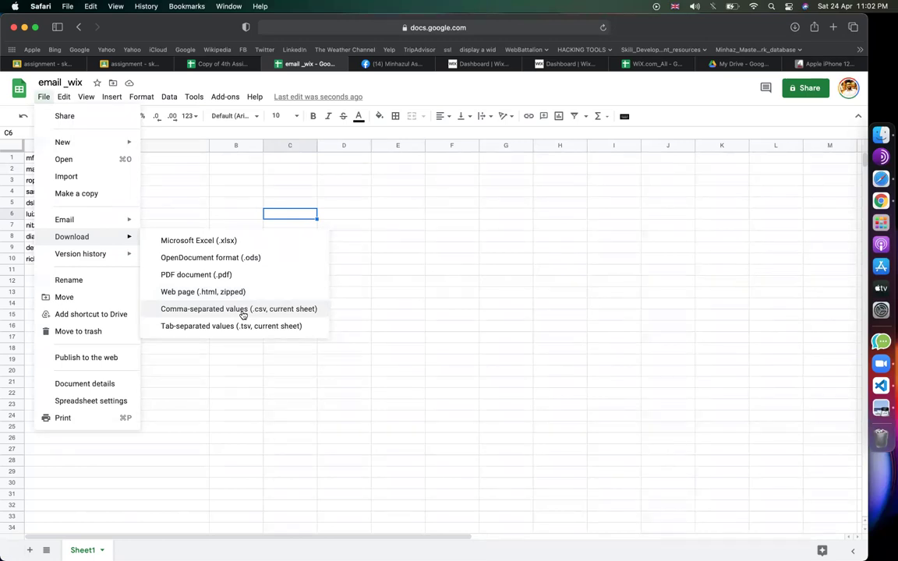
{"action": "left_click", "coordinate": [242, 310]}
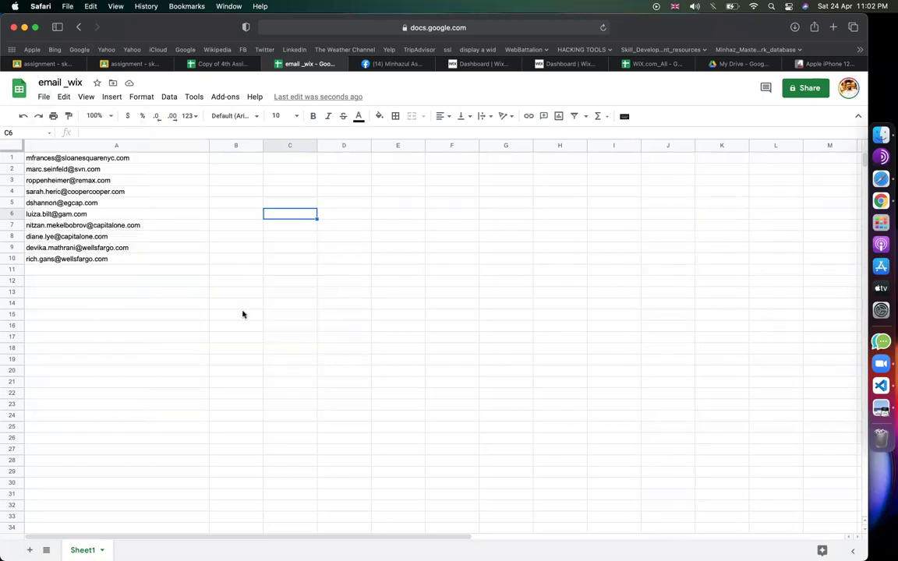
{"action": "left_click", "coordinate": [794, 29]}
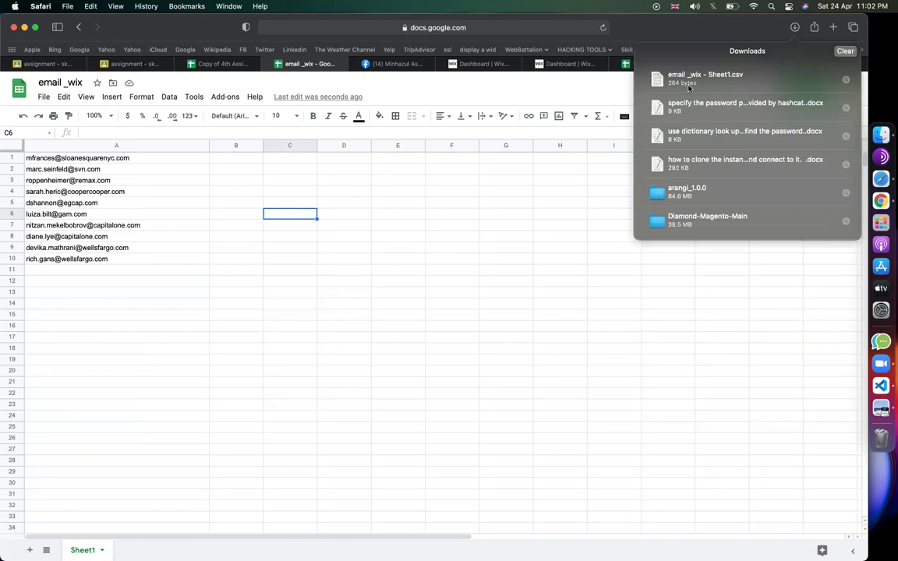
{"action": "left_click", "coordinate": [571, 268]}
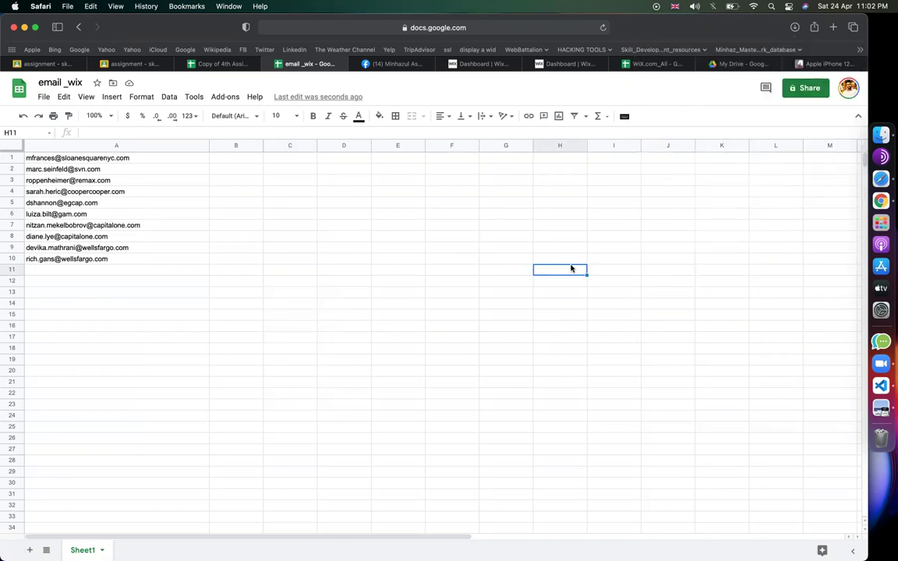
- Return to the Wix Add Recipients page
{"action": "left_click", "coordinate": [44, 97]}
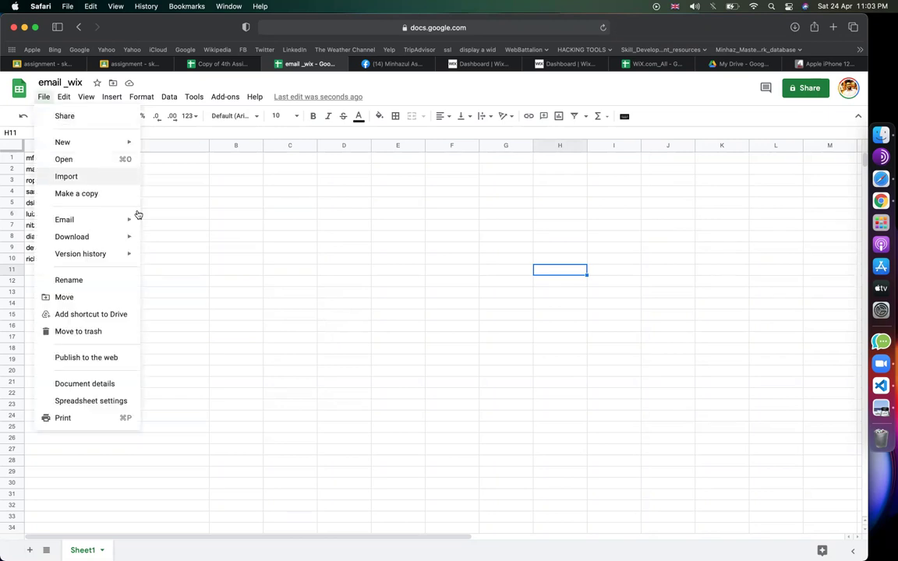
{"action": "left_click", "coordinate": [351, 274]}
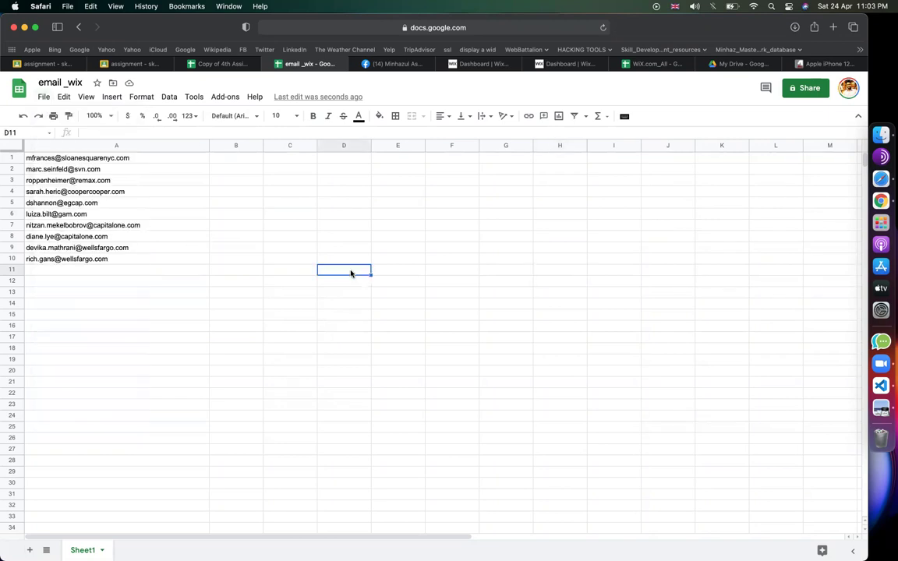
{"action": "left_click", "coordinate": [492, 64]}
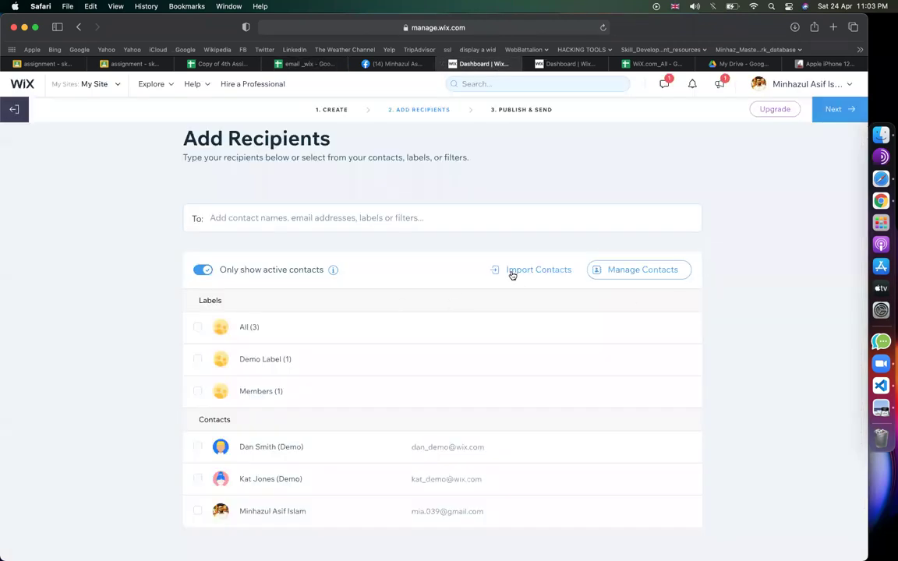
- Start a Wix contact import from a CSV file, past the list-cleaning notice
{"action": "left_click", "coordinate": [513, 273]}
{"action": "left_click", "coordinate": [451, 394]}
{"action": "left_click", "coordinate": [437, 394]}
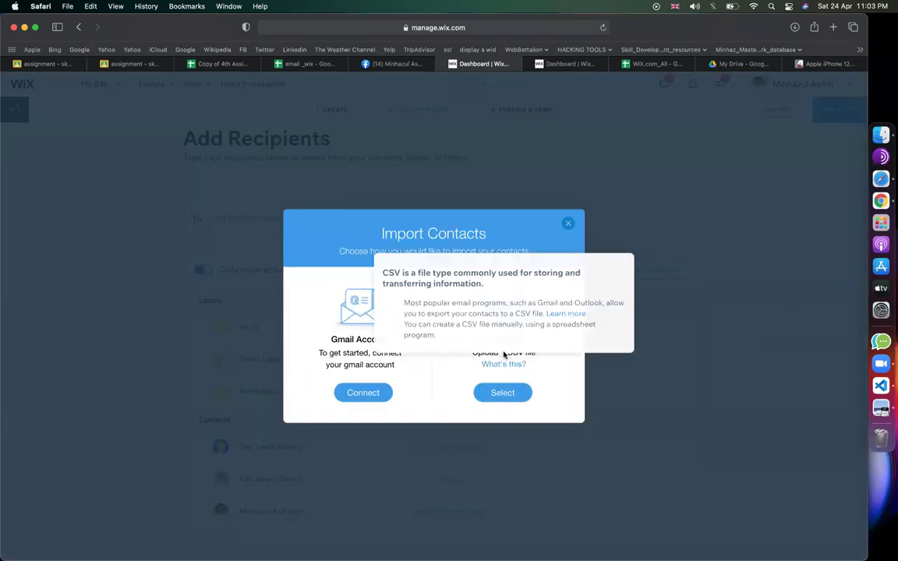
{"action": "left_click", "coordinate": [499, 392]}
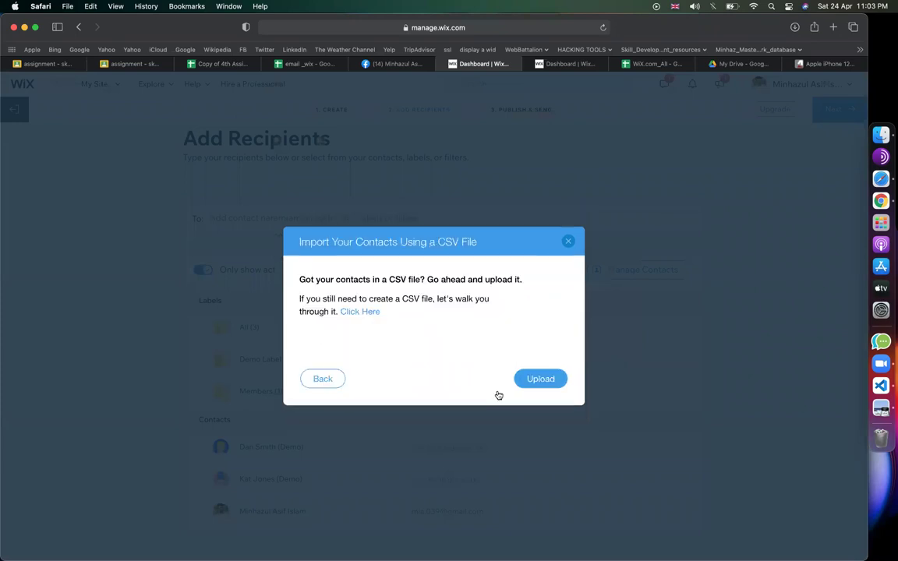
{"action": "left_click", "coordinate": [540, 378]}
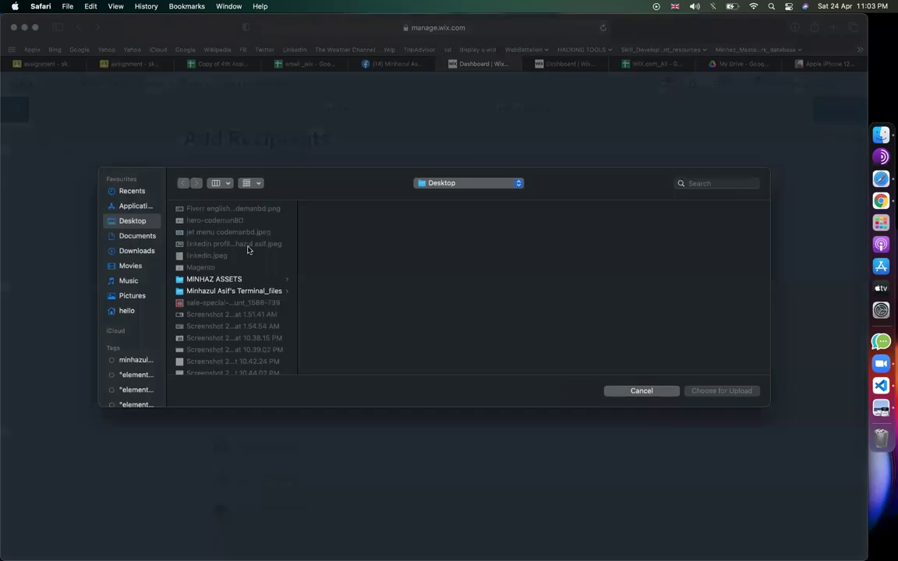
- Locate 'email _wix - Sheet1.csv' in Downloads and choose it for upload
{"action": "left_click", "coordinate": [136, 250]}
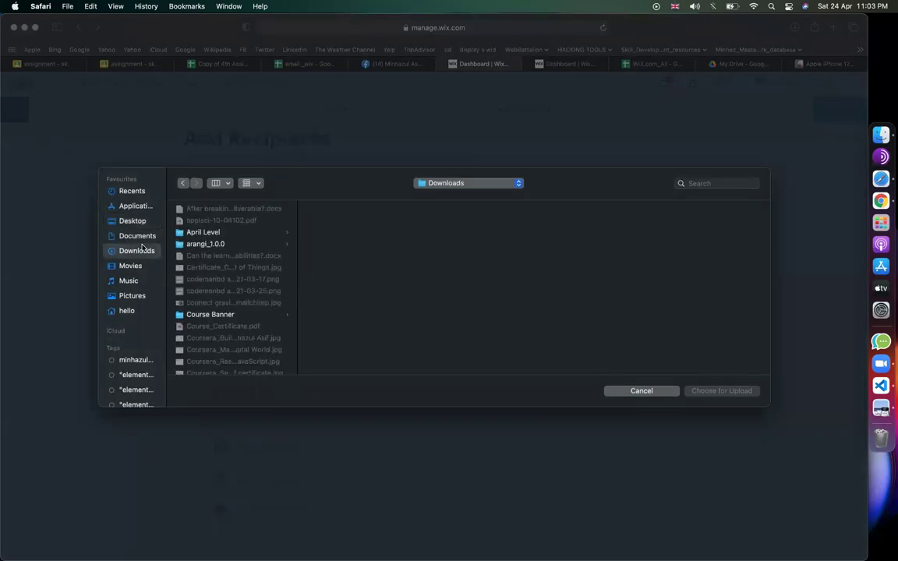
{"action": "scroll", "coordinate": [226, 312], "scroll_direction": "down", "scroll_amount": 15}
{"action": "left_click", "coordinate": [233, 368]}
{"action": "scroll", "coordinate": [221, 304], "scroll_direction": "up", "scroll_amount": 10}
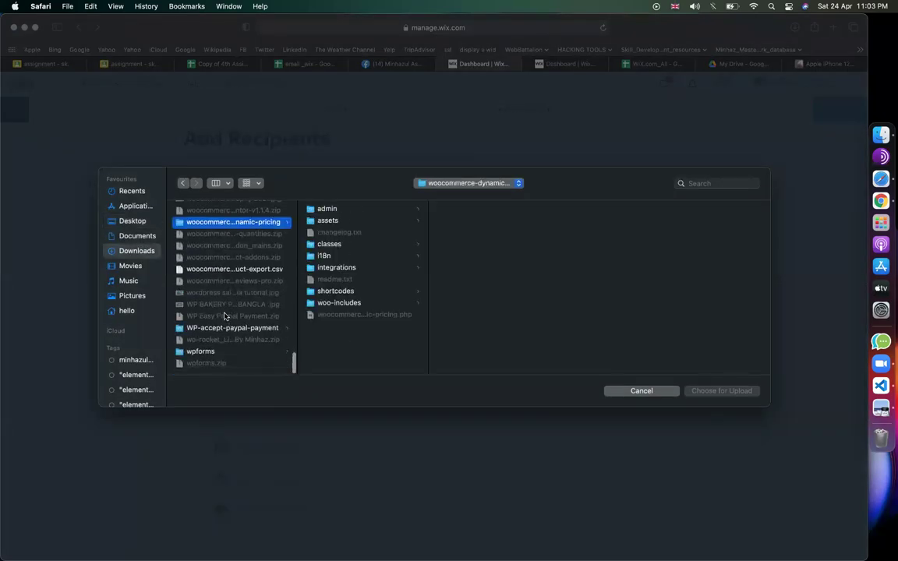
{"action": "scroll", "coordinate": [226, 290], "scroll_direction": "down", "scroll_amount": 8}
{"action": "scroll", "coordinate": [231, 280], "scroll_direction": "down", "scroll_amount": 10}
{"action": "key", "text": "super+shift+d"}
{"action": "scroll", "coordinate": [208, 317], "scroll_direction": "down", "scroll_amount": 2}
{"action": "scroll", "coordinate": [207, 317], "scroll_direction": "down", "scroll_amount": 5}
{"action": "left_click", "coordinate": [125, 193]}
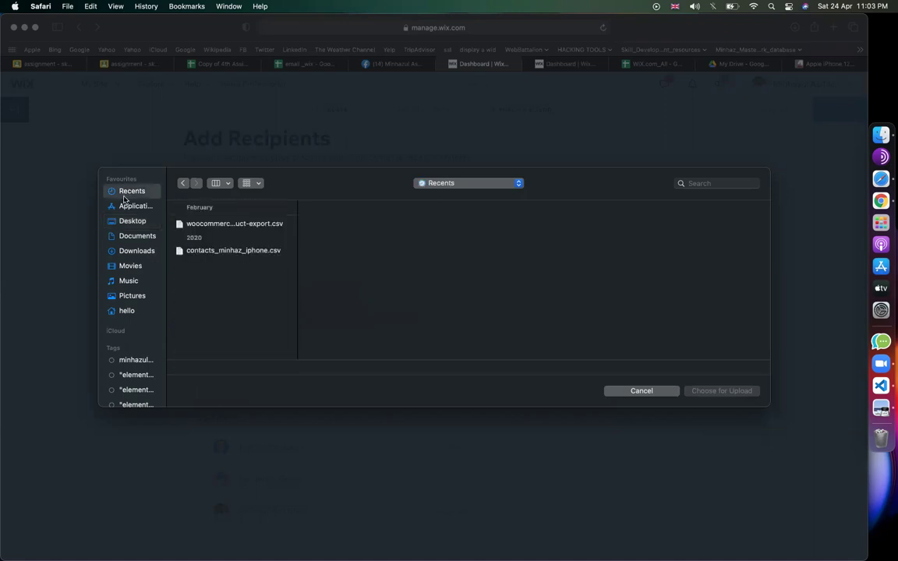
{"action": "left_click", "coordinate": [134, 250]}
{"action": "scroll", "coordinate": [242, 274], "scroll_direction": "down", "scroll_amount": 3}
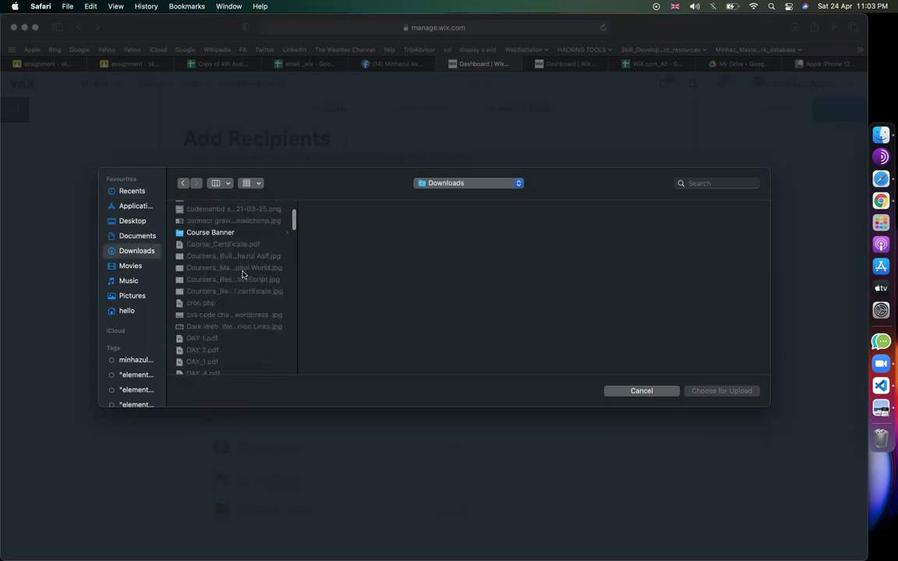
{"action": "scroll", "coordinate": [242, 274], "scroll_direction": "down", "scroll_amount": 5}
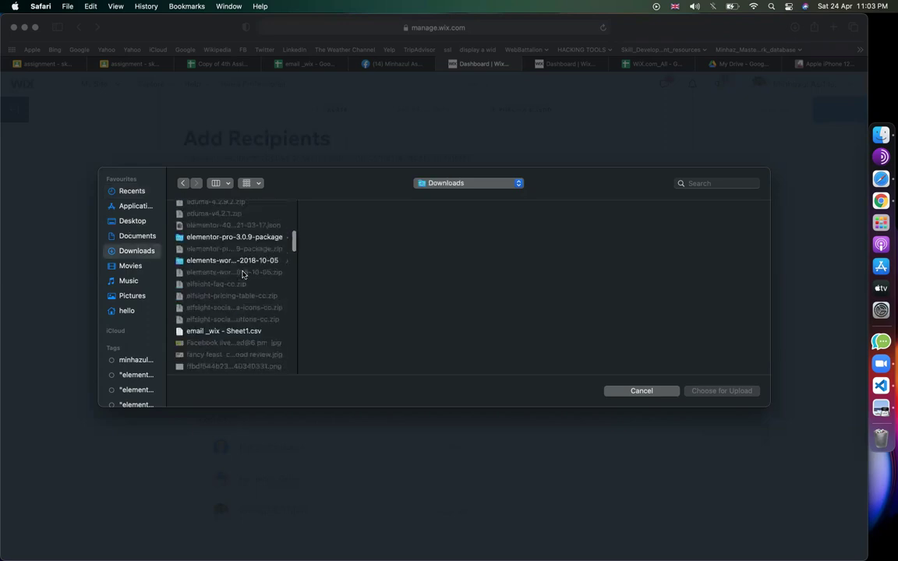
{"action": "left_click", "coordinate": [233, 332]}
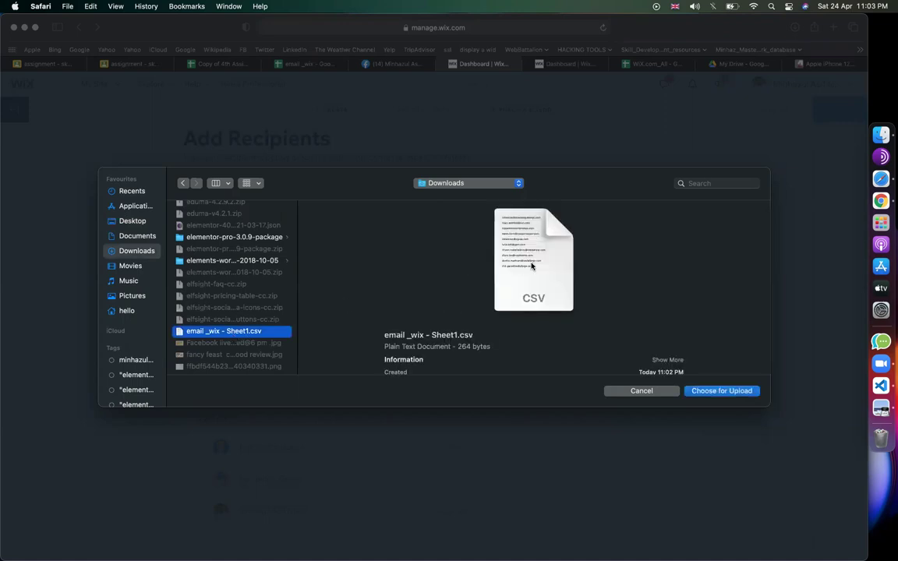
{"action": "key", "text": "Return"}
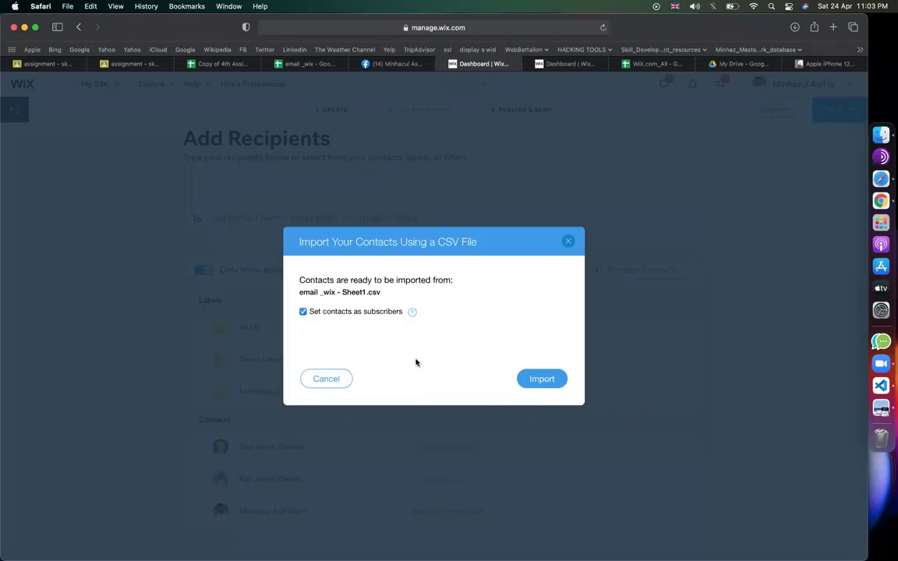
- Map the file's column to Email and import the contacts into Wix
{"action": "left_click", "coordinate": [526, 378]}
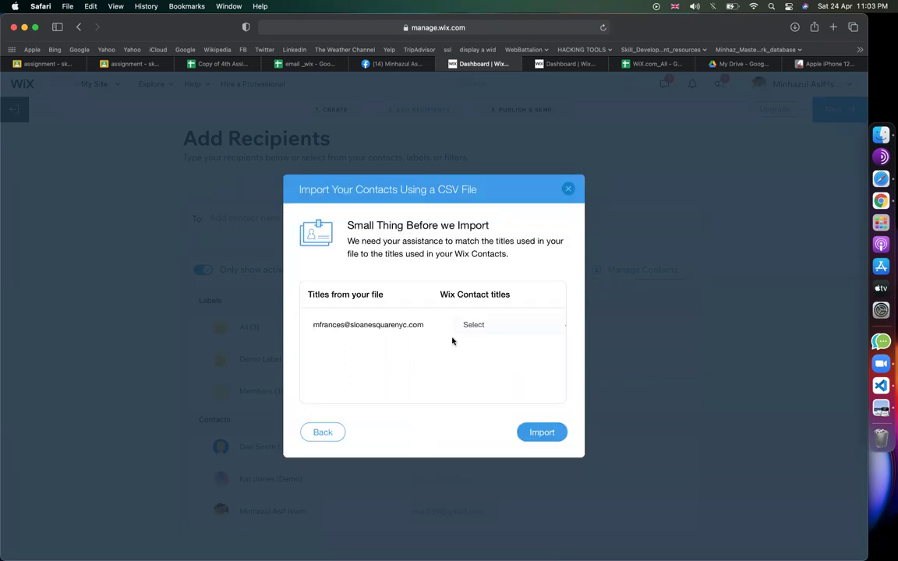
{"action": "left_click", "coordinate": [496, 327]}
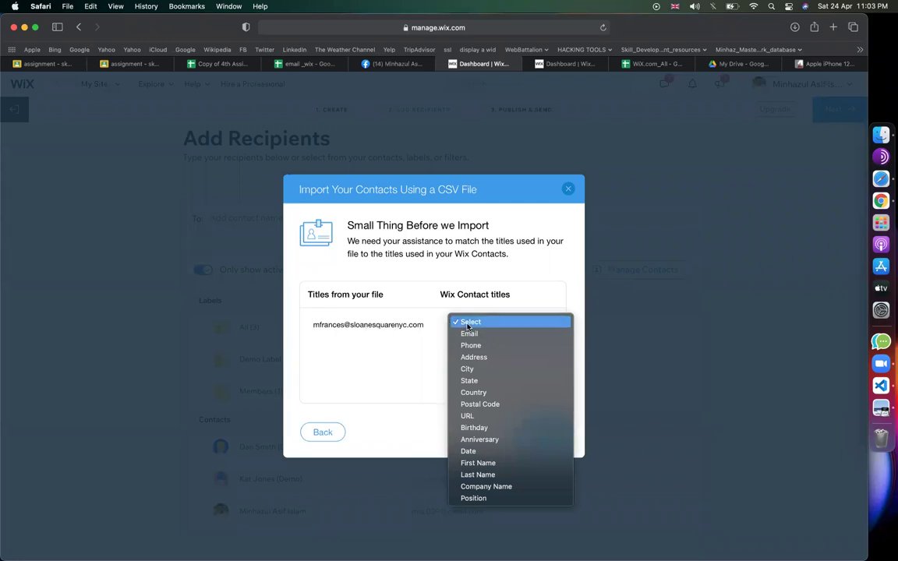
{"action": "left_click", "coordinate": [469, 332]}
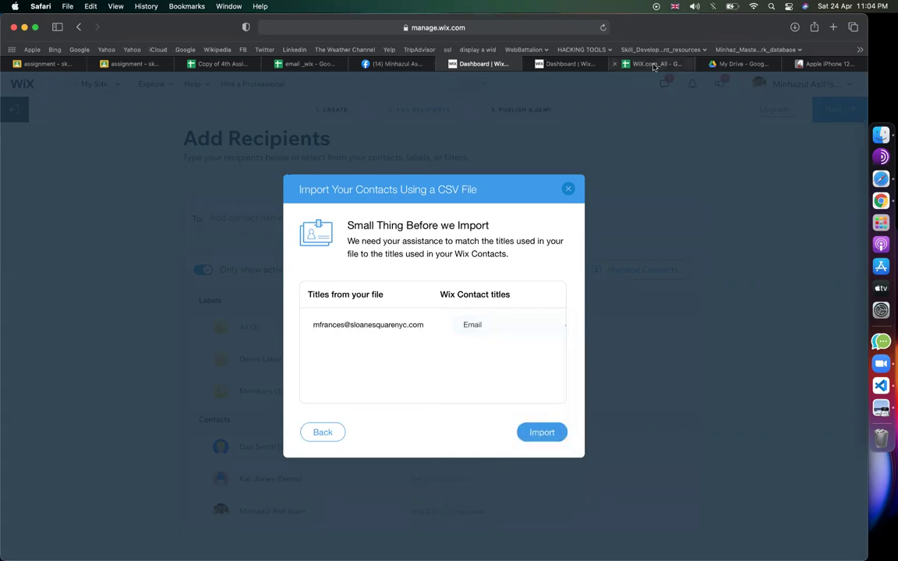
{"action": "left_click", "coordinate": [313, 66]}
{"action": "left_click_drag", "start_coordinate": [132, 157], "coordinate": [132, 302]}
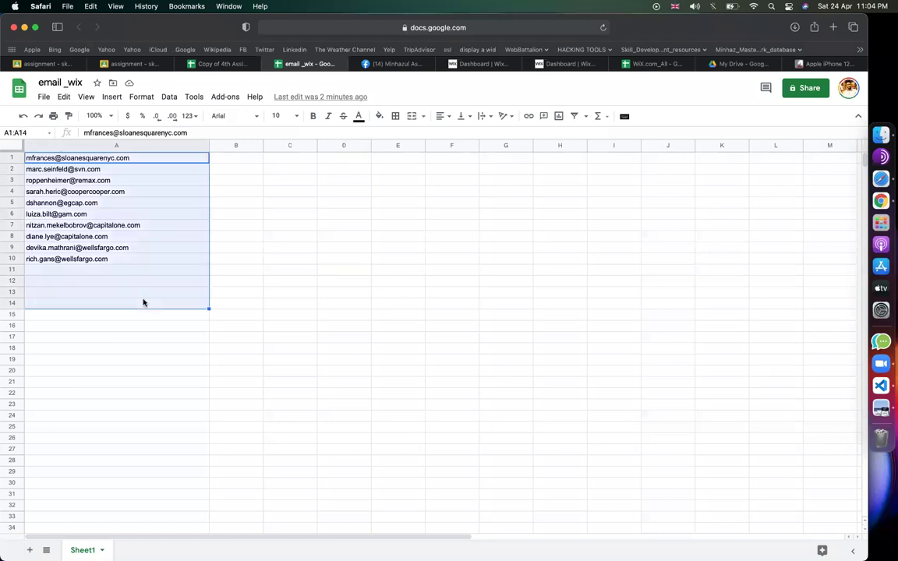
{"action": "left_click", "coordinate": [502, 66]}
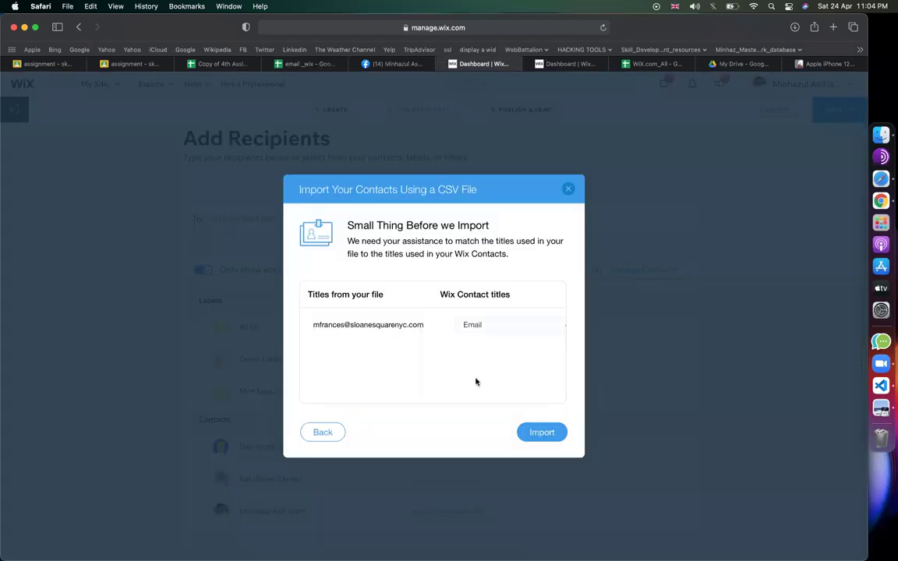
{"action": "left_click", "coordinate": [479, 324]}
{"action": "left_click", "coordinate": [480, 322]}
{"action": "left_click", "coordinate": [535, 432]}
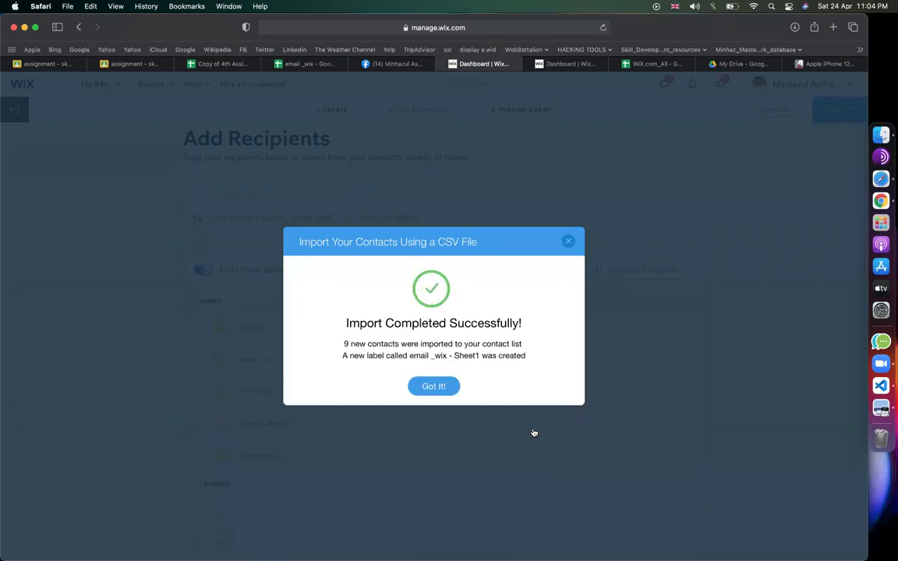
{"action": "left_click", "coordinate": [433, 387]}
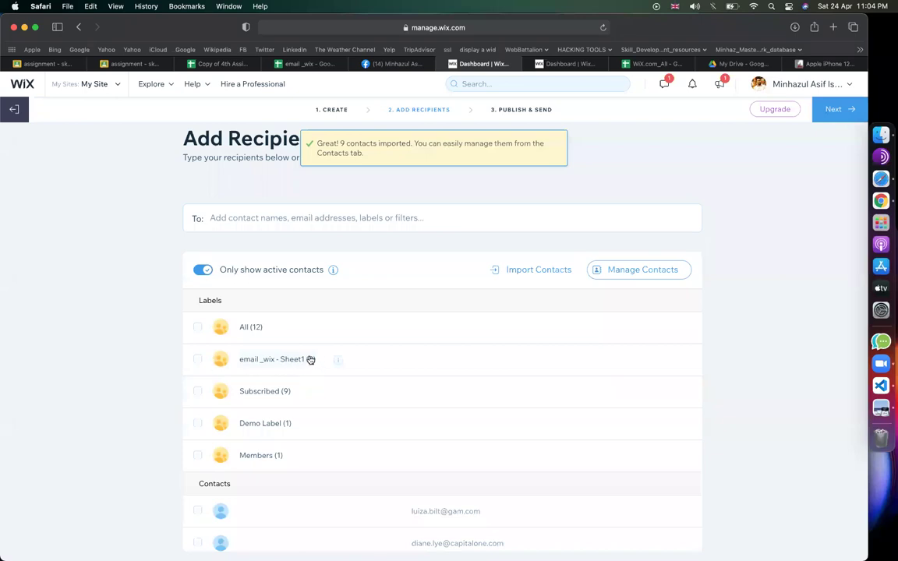
- Tick and untick the email _wix - Sheet1 label as recipients
{"action": "left_click", "coordinate": [198, 360]}
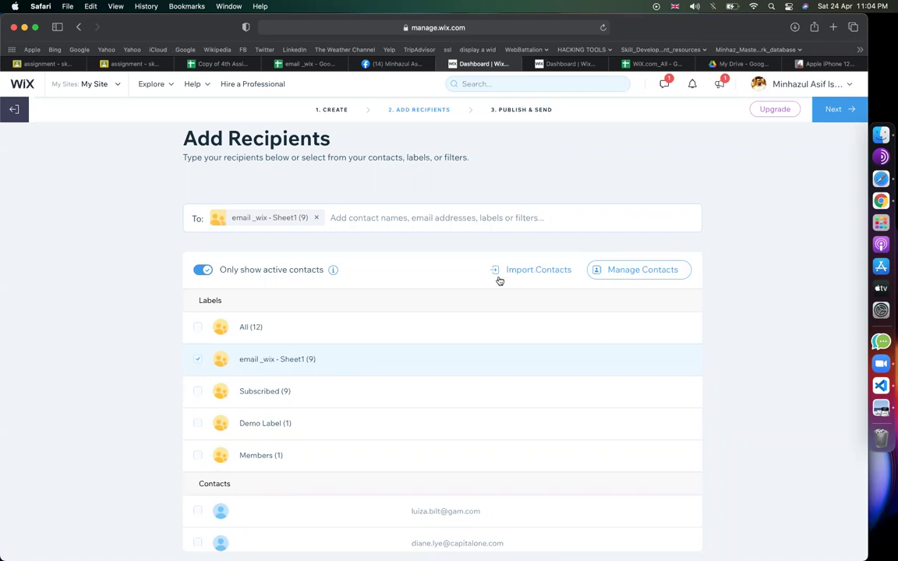
{"action": "left_click", "coordinate": [197, 359]}
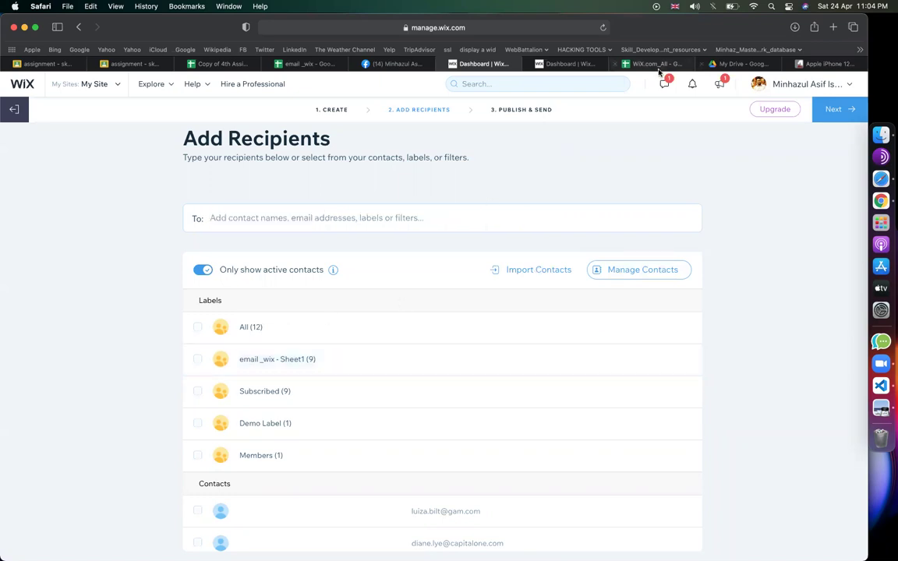
{"action": "left_click", "coordinate": [222, 64]}
- Add an eleventh contact email address in cell A11 of email _wix
{"action": "left_click", "coordinate": [296, 63]}
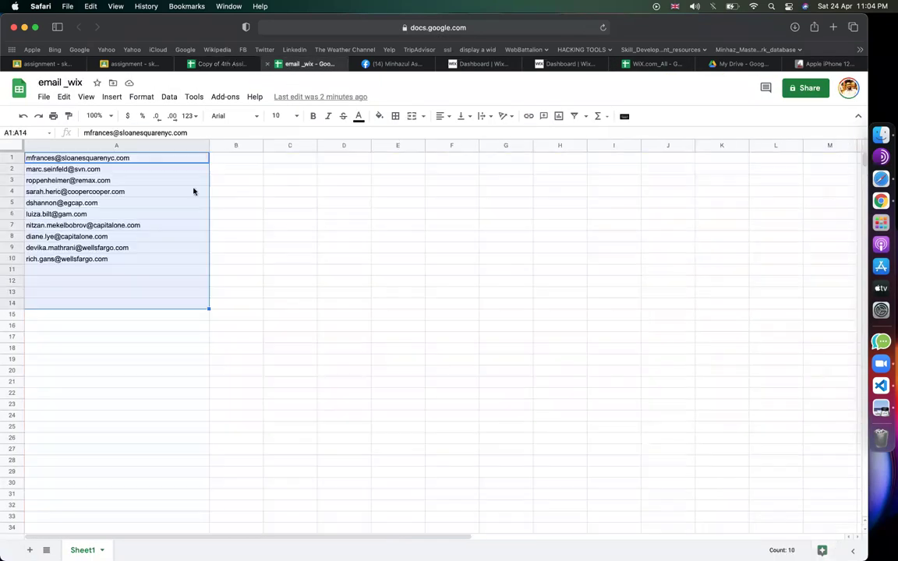
{"action": "left_click", "coordinate": [106, 270]}
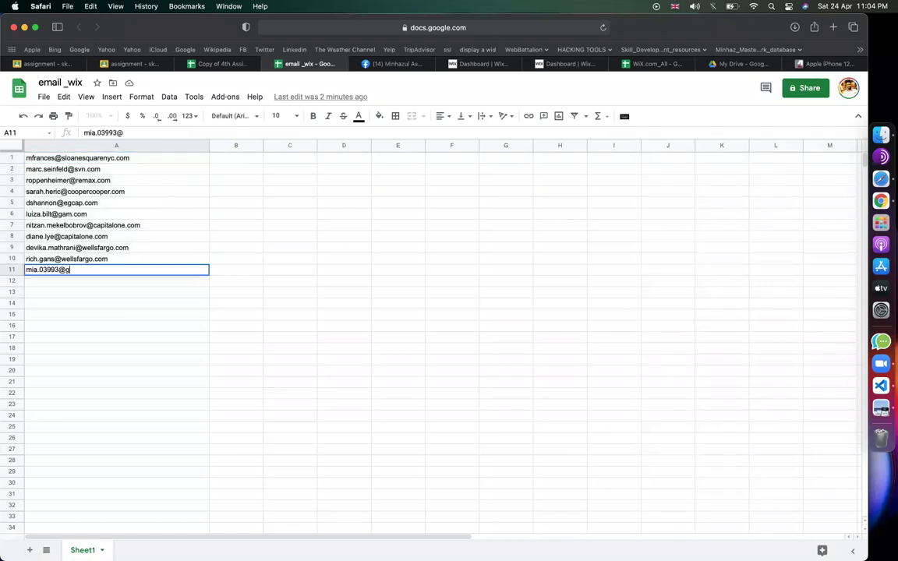
{"action": "left_click", "coordinate": [407, 358]}
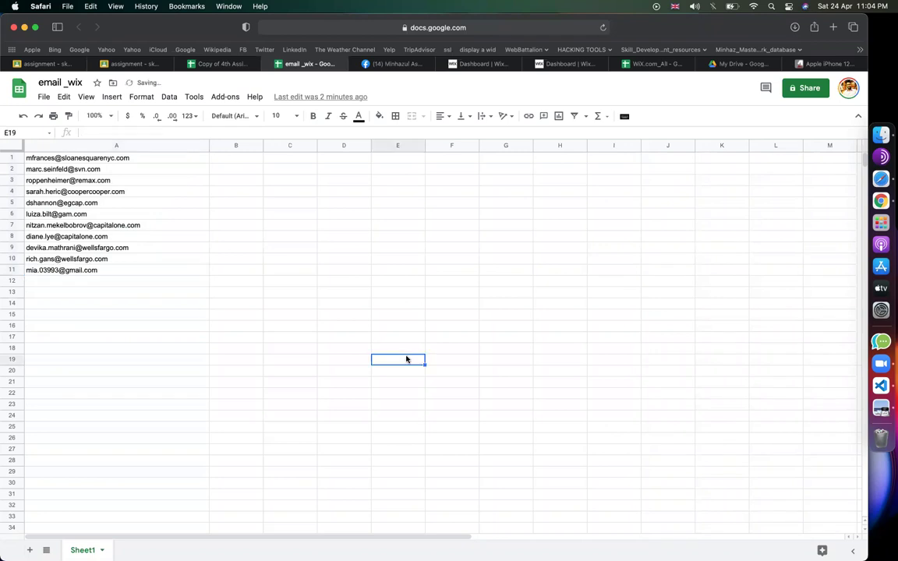
- Download the sheet as CSV, saved as 'email _wix - Sheet1-2.csv'
{"action": "left_click", "coordinate": [42, 98]}
{"action": "mouse_move", "coordinate": [127, 240]}
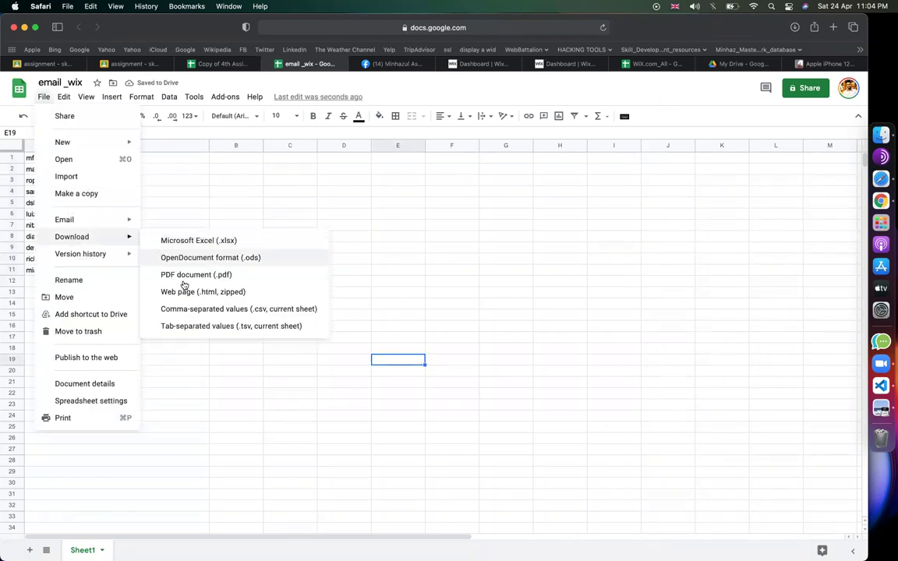
{"action": "left_click", "coordinate": [193, 310]}
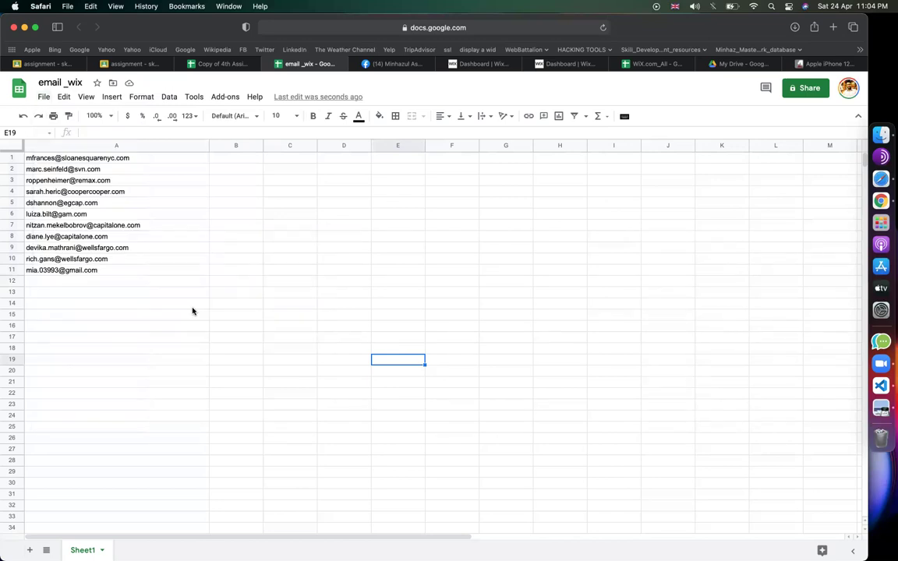
{"action": "left_click", "coordinate": [794, 28]}
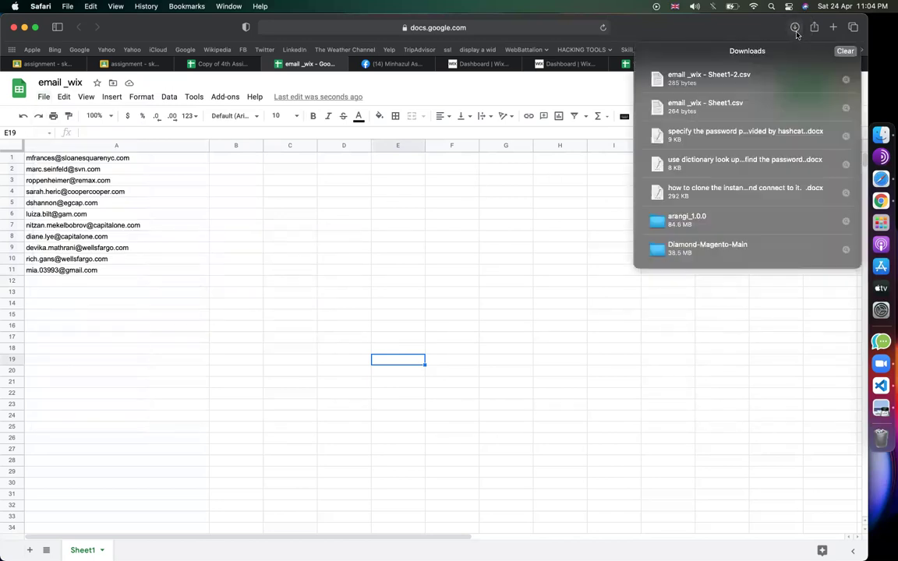
- Return to Wix Add Recipients and start importing contacts
{"action": "left_click", "coordinate": [417, 196]}
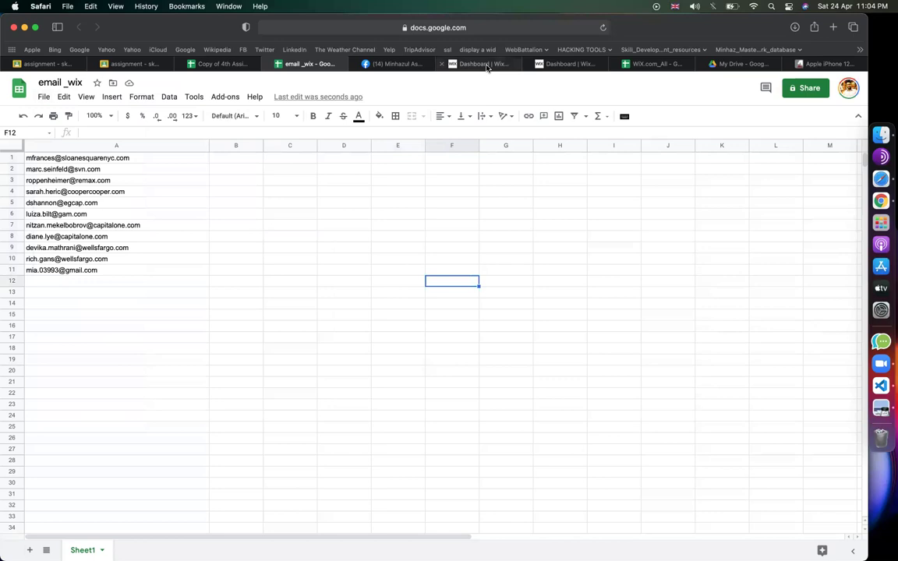
{"action": "left_click", "coordinate": [482, 63]}
{"action": "left_click", "coordinate": [530, 269]}
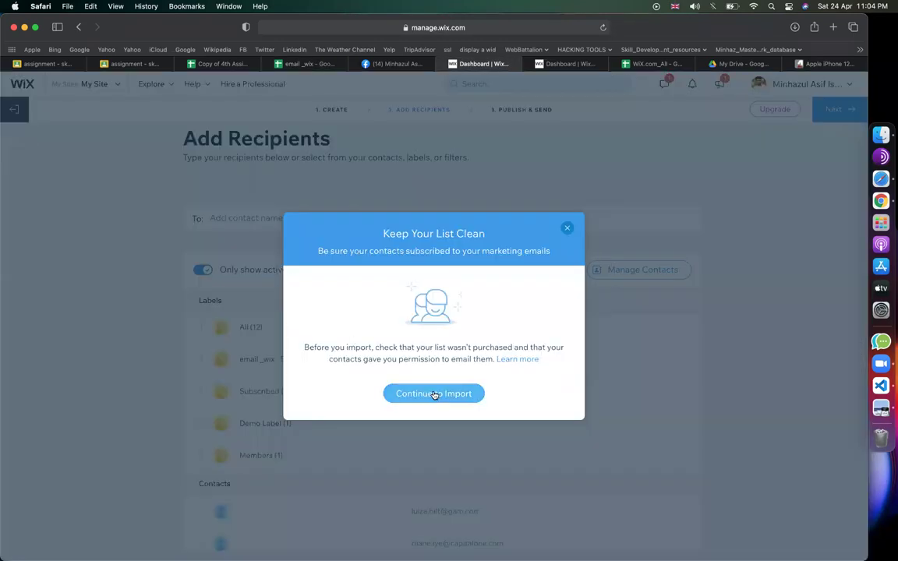
- Choose CSV import and upload 'email _wix - Sheet1-2.csv'
{"action": "left_click", "coordinate": [437, 393]}
{"action": "left_click", "coordinate": [456, 395]}
{"action": "left_click", "coordinate": [514, 394]}
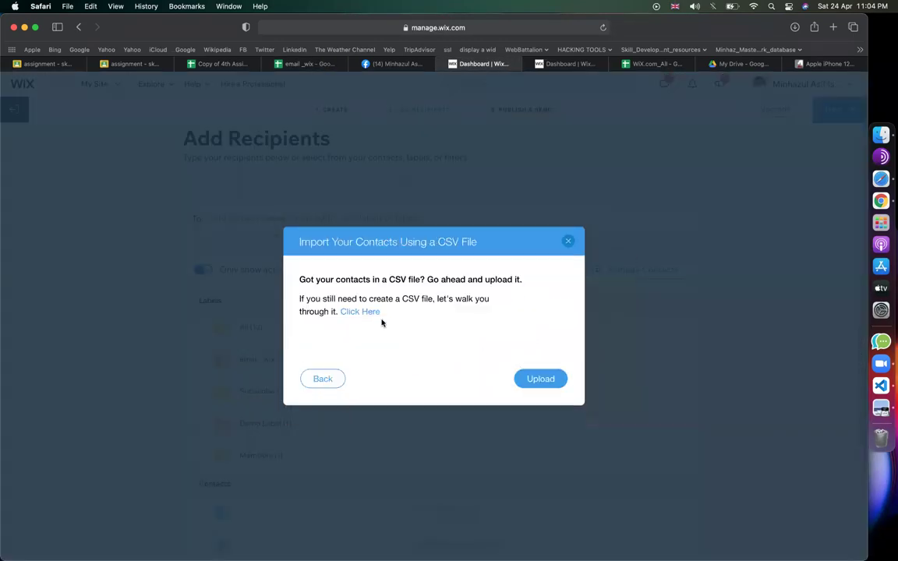
{"action": "left_click", "coordinate": [361, 311]}
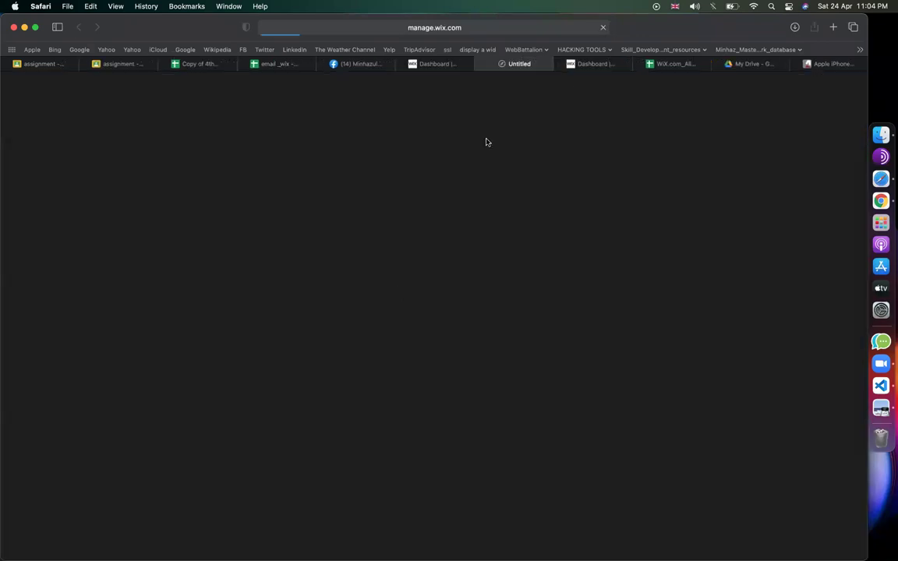
{"action": "left_click", "coordinate": [481, 63]}
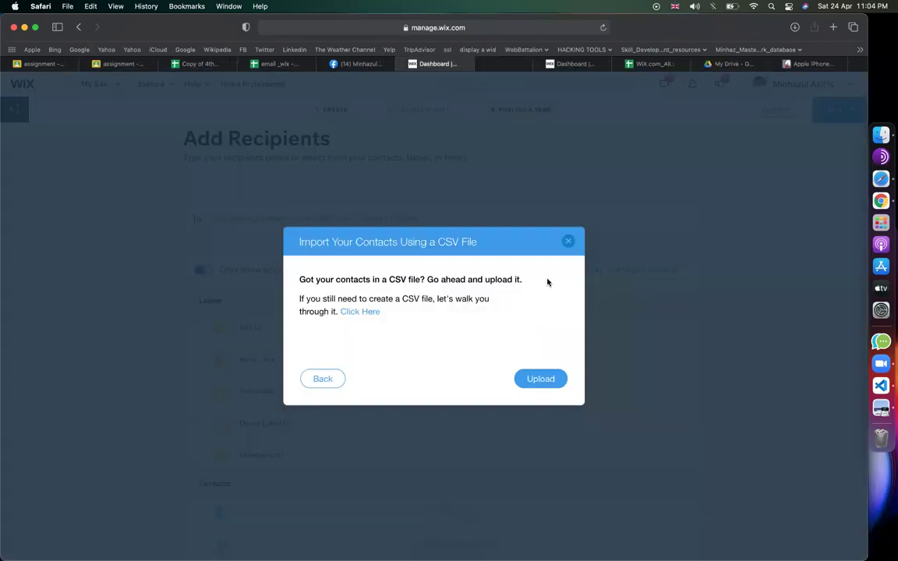
{"action": "left_click", "coordinate": [540, 379]}
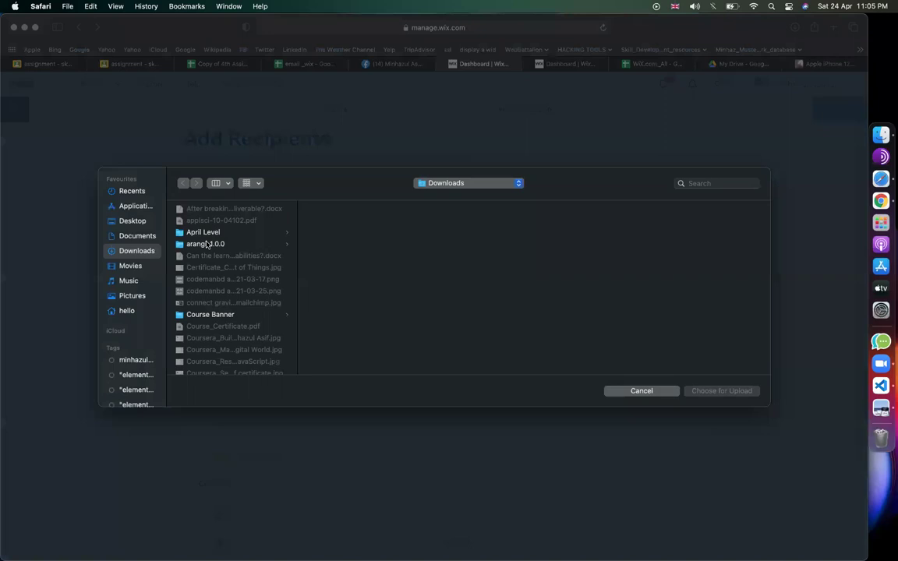
{"action": "scroll", "coordinate": [211, 308], "scroll_direction": "down", "scroll_amount": 1}
{"action": "scroll", "coordinate": [211, 308], "scroll_direction": "down", "scroll_amount": 5}
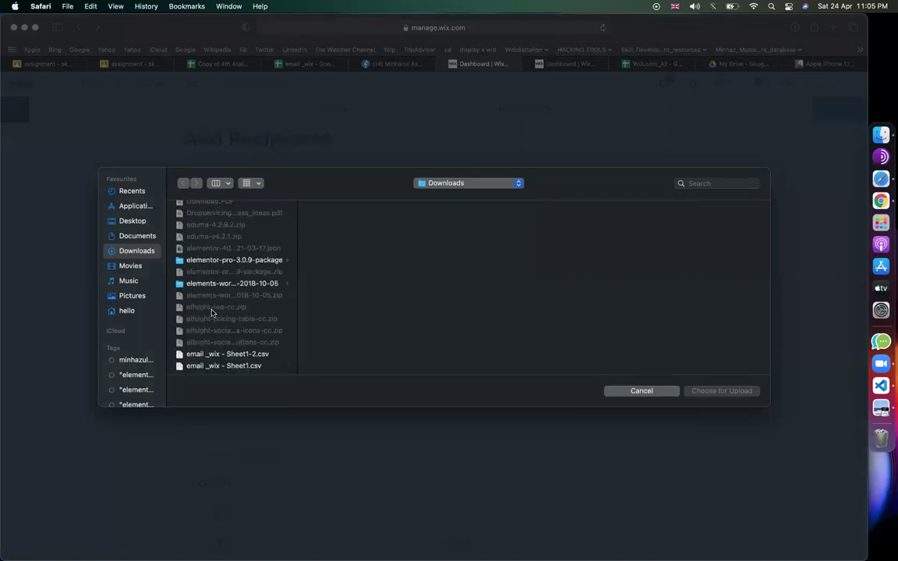
{"action": "double_click", "coordinate": [226, 356]}
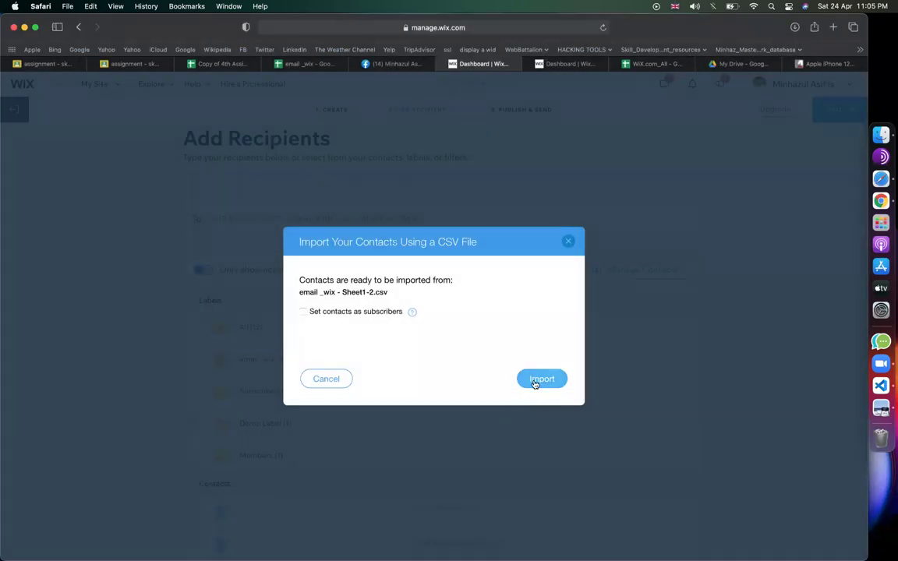
{"action": "left_click", "coordinate": [534, 380]}
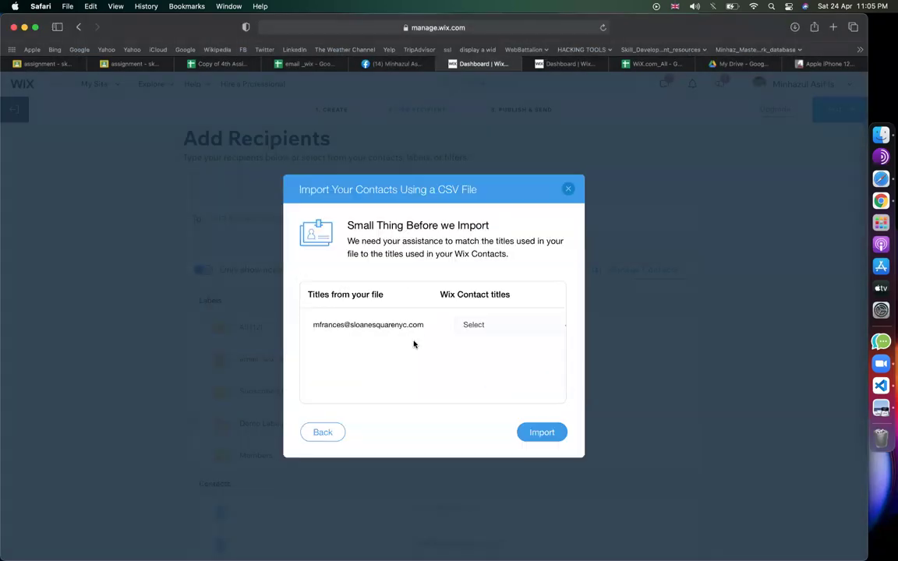
- Map the column to Email, import, and add the email _wix - Sheet1-2 label as recipients
{"action": "left_click", "coordinate": [483, 326]}
{"action": "left_click", "coordinate": [482, 334]}
{"action": "left_click", "coordinate": [535, 431]}
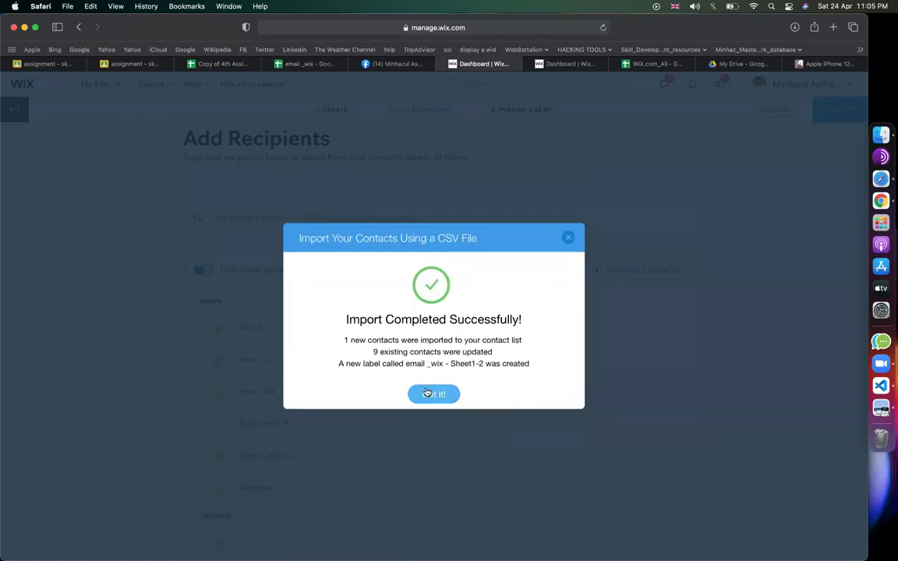
{"action": "left_click", "coordinate": [427, 448]}
{"action": "left_click", "coordinate": [198, 359]}
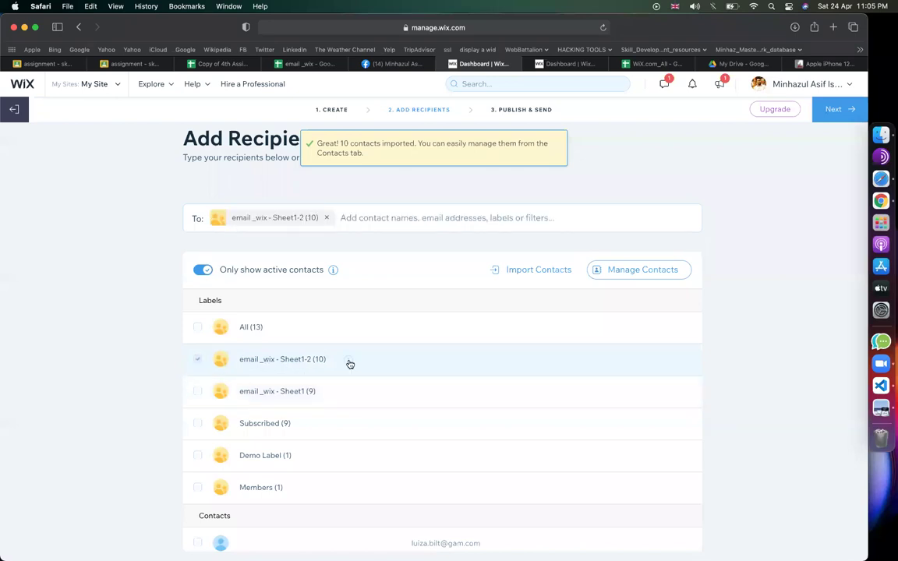
{"action": "left_click", "coordinate": [832, 109]}
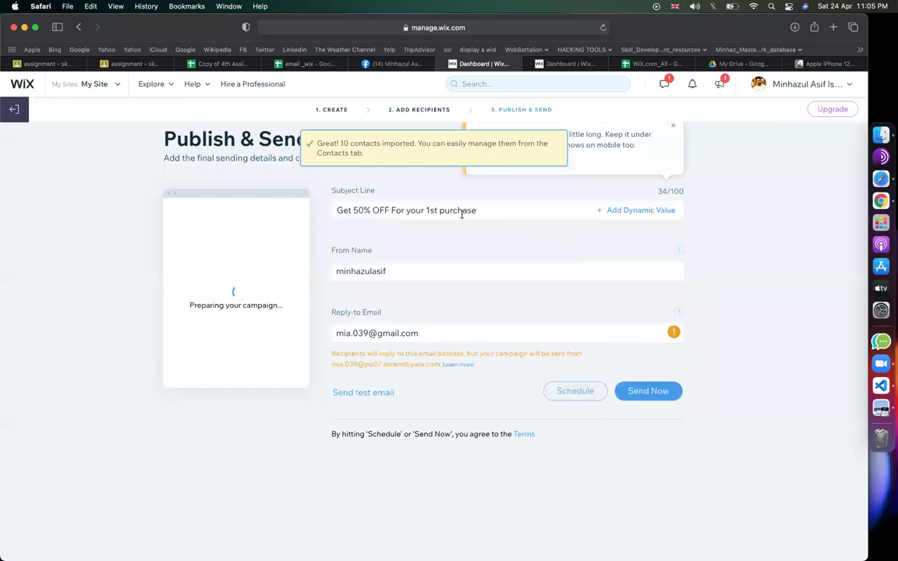
- Check the WiX.com_All notes for the sending steps
{"action": "left_click", "coordinate": [646, 63]}
{"action": "scroll", "coordinate": [431, 384], "scroll_direction": "down", "scroll_amount": 3}
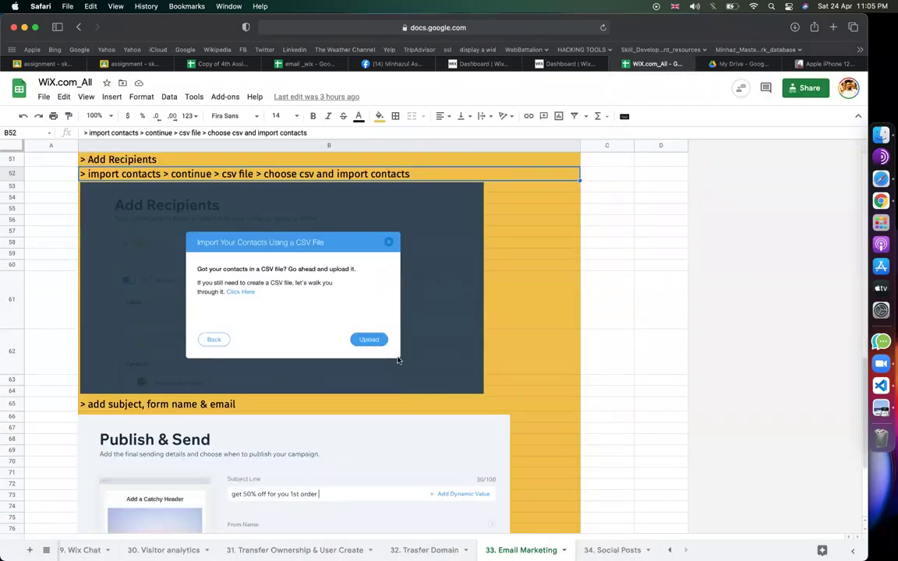
{"action": "scroll", "coordinate": [337, 373], "scroll_direction": "down", "scroll_amount": 5}
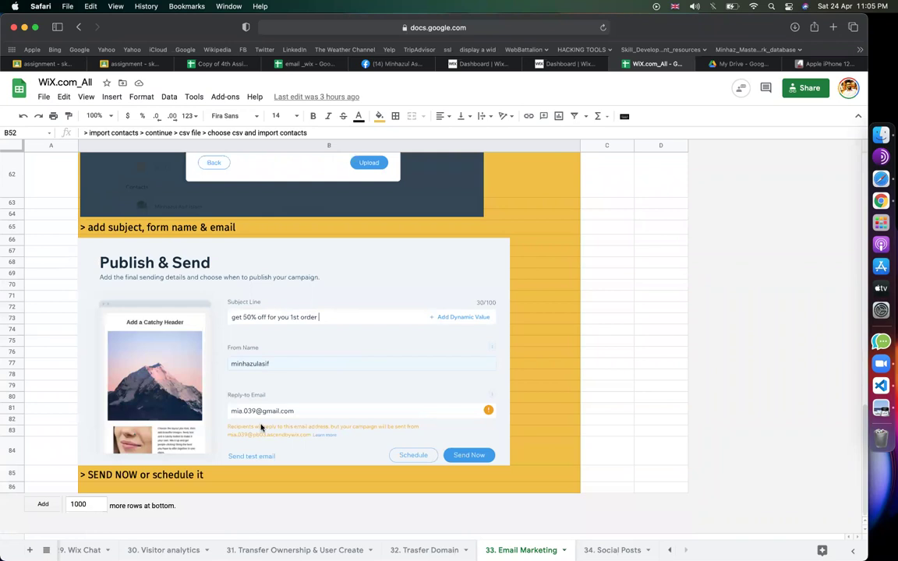
{"action": "left_click", "coordinate": [460, 64]}
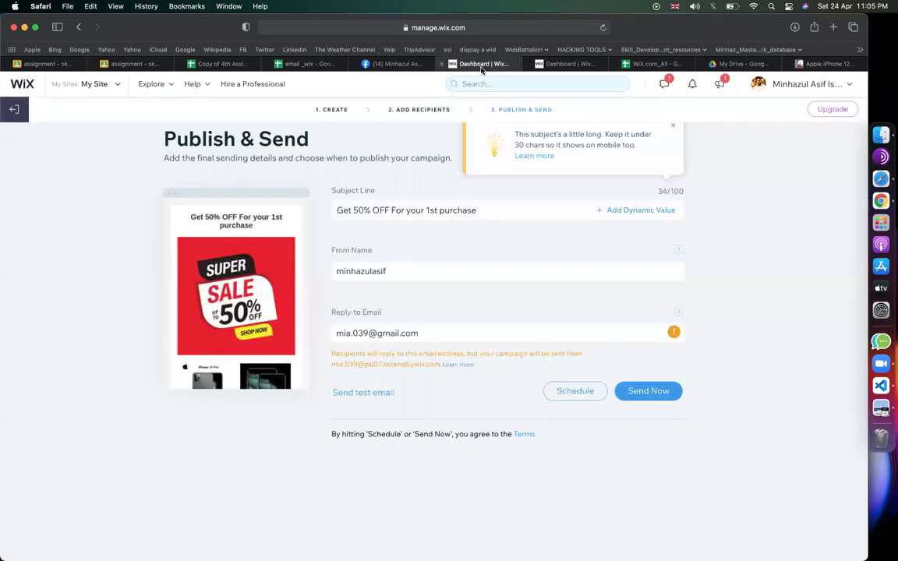
- Review subject line, From Name and Reply-to Email, then send the Get 50% OFF campaign now
{"action": "triple_click", "coordinate": [515, 212]}
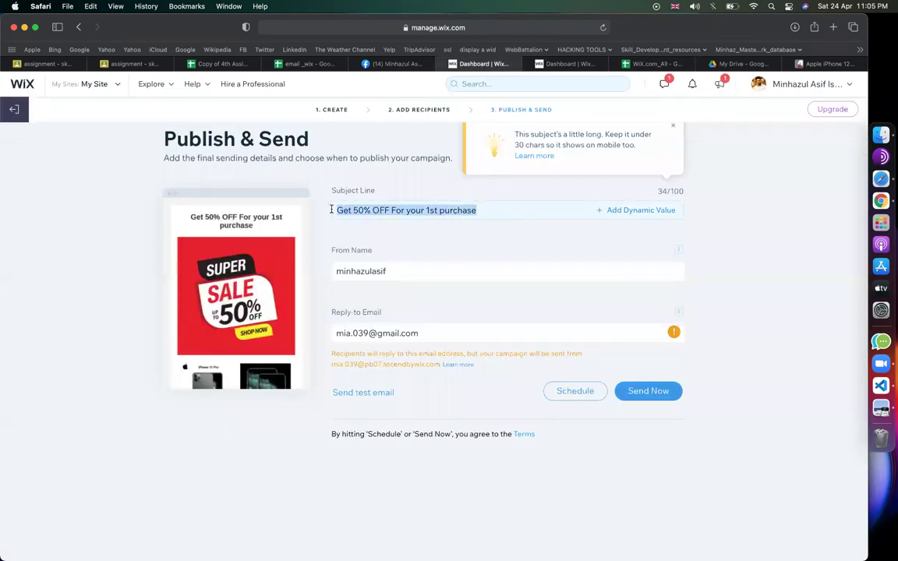
{"action": "left_click", "coordinate": [557, 204]}
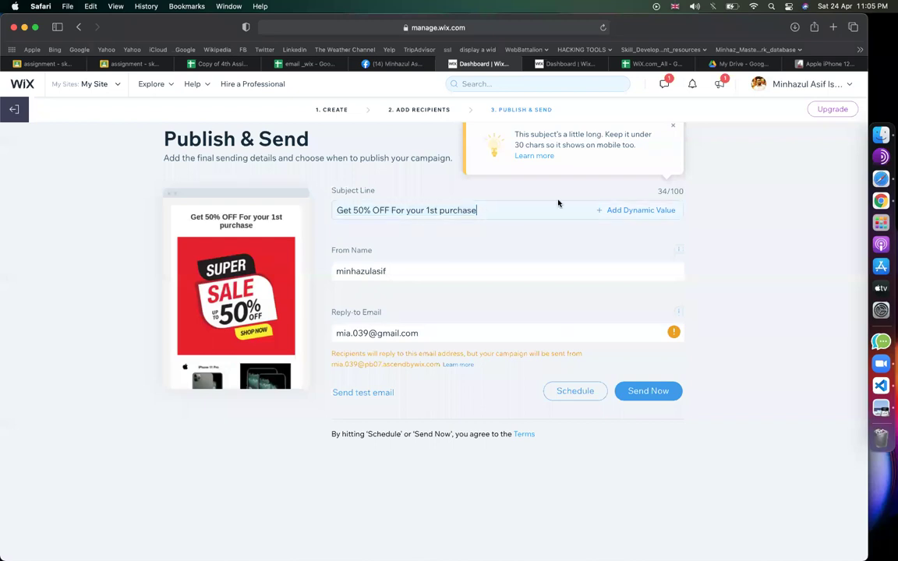
{"action": "left_click", "coordinate": [675, 131]}
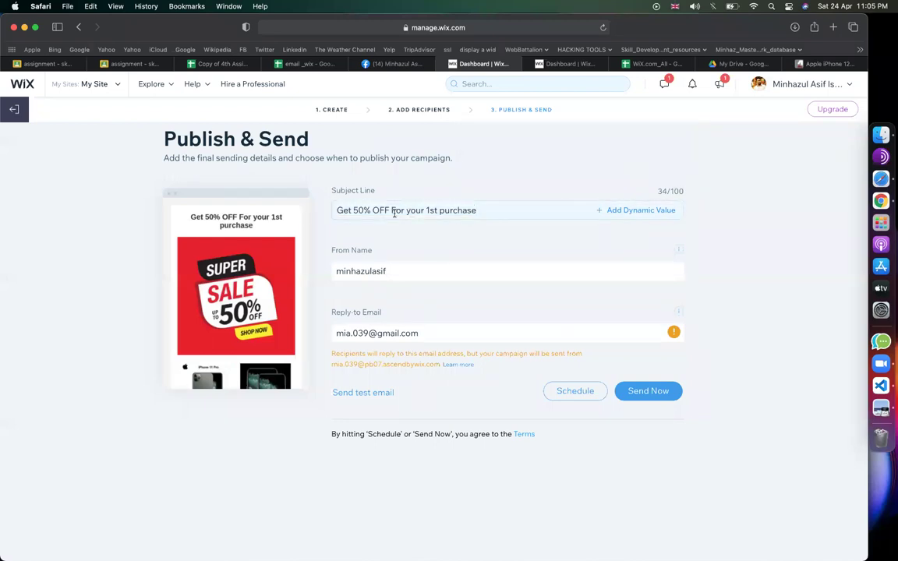
{"action": "left_click_drag", "start_coordinate": [488, 210], "coordinate": [334, 210]}
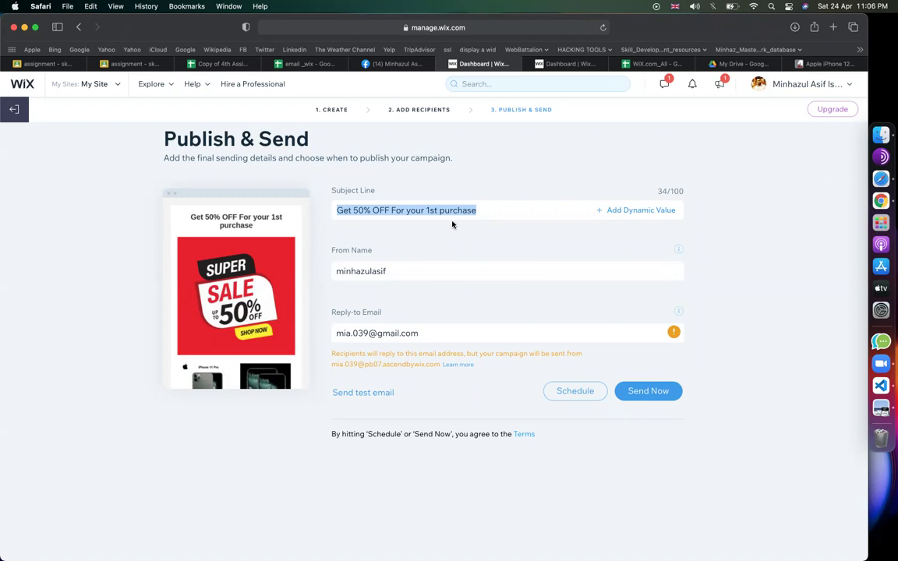
{"action": "left_click", "coordinate": [503, 214]}
{"action": "triple_click", "coordinate": [361, 212]}
{"action": "left_click", "coordinate": [489, 211]}
{"action": "left_click", "coordinate": [386, 270]}
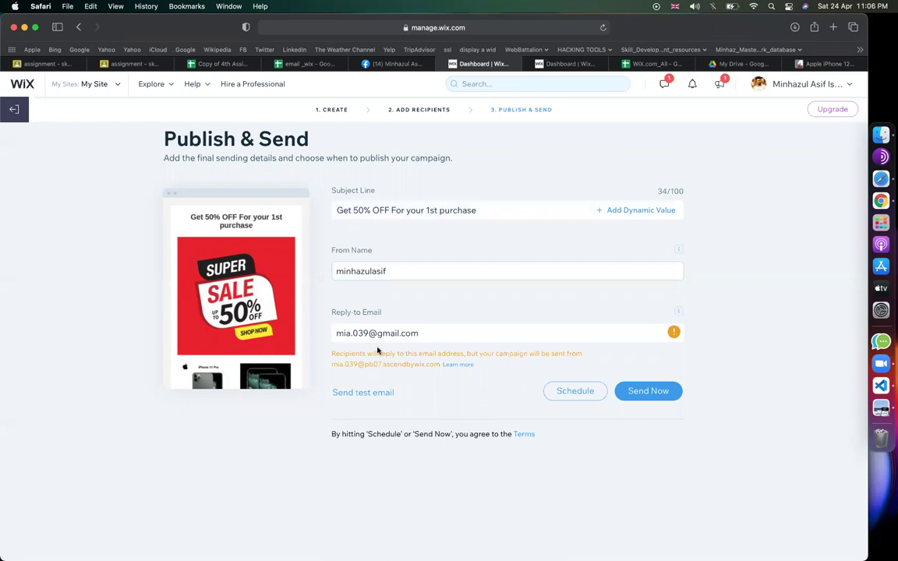
{"action": "left_click_drag", "start_coordinate": [422, 333], "coordinate": [333, 334]}
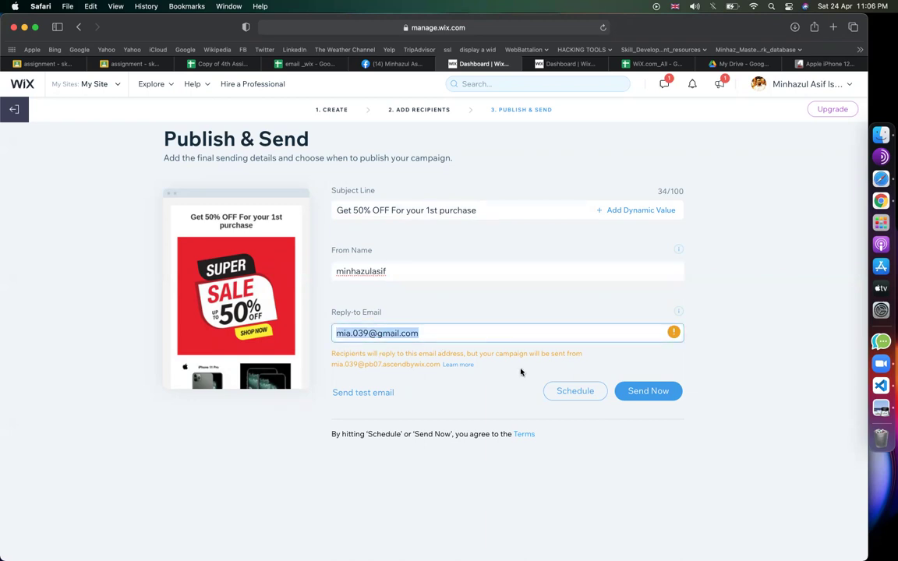
{"action": "left_click", "coordinate": [657, 399]}
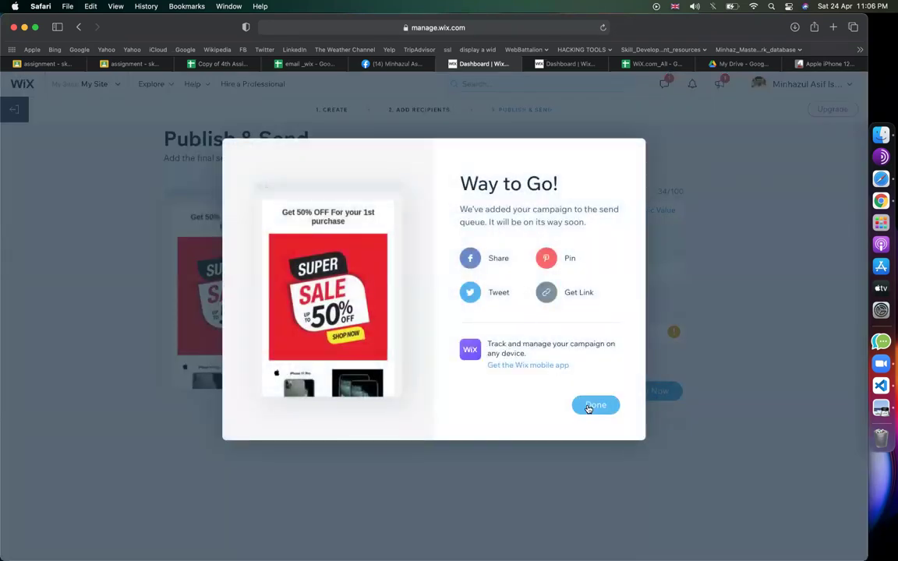
{"action": "left_click", "coordinate": [595, 405]}
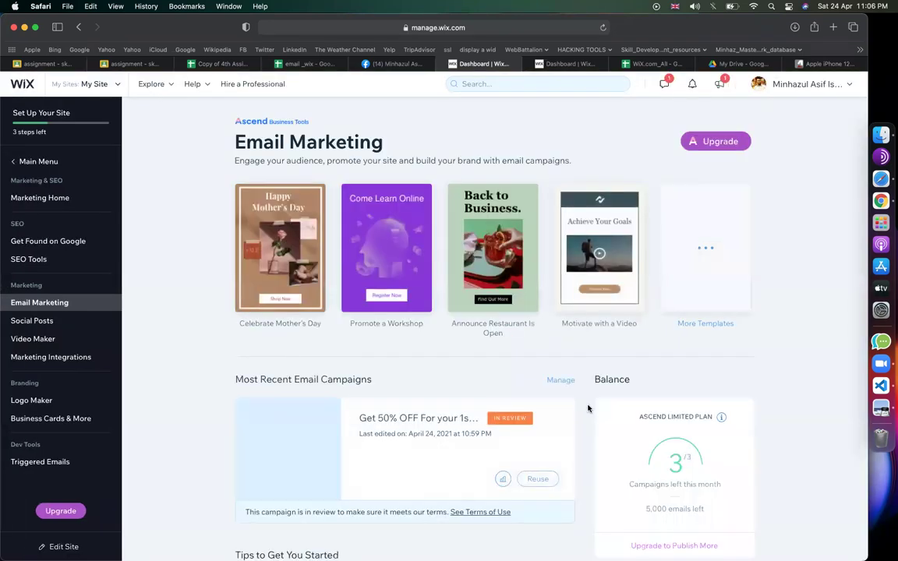